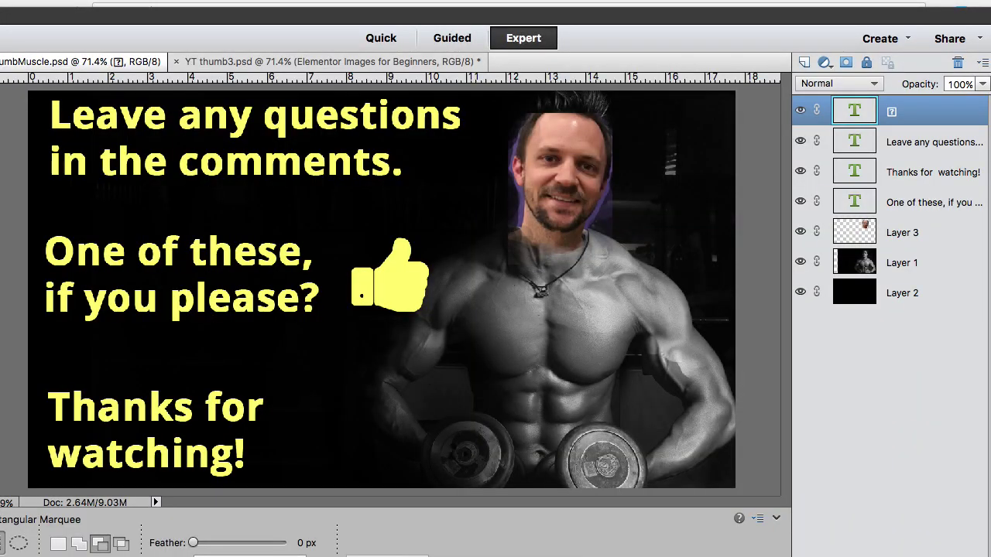
- Switch to the WordPress dashboard and open the Home page for editing with Elementor from the list of all pages
left_click(331, 62)
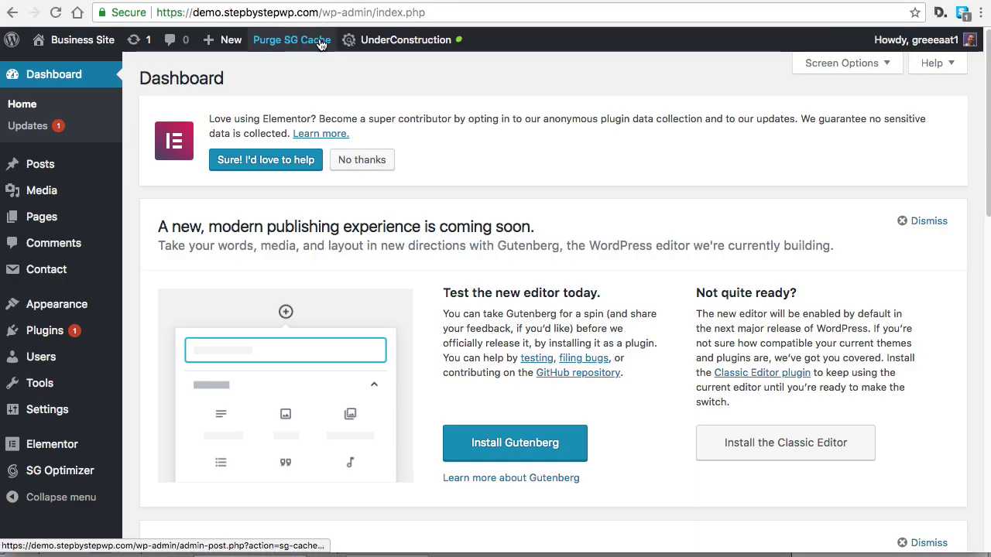
mouse_move(405, 56)
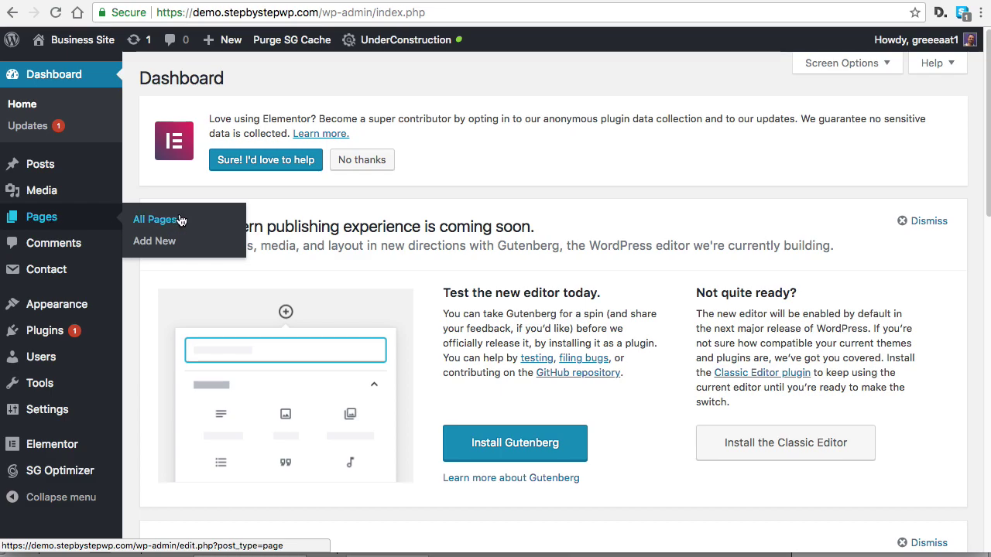
left_click(60, 216)
scroll(398, 287, "down", 5)
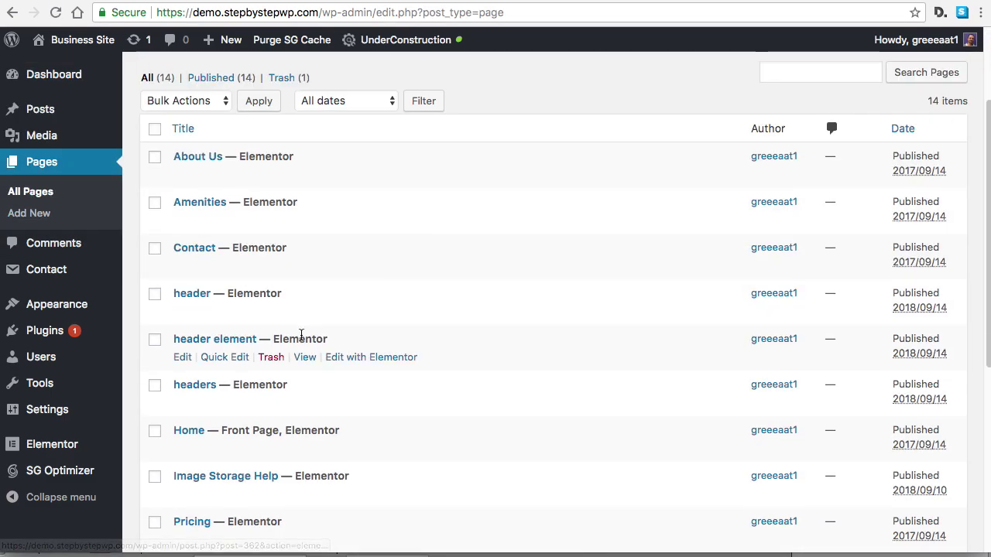
left_click(366, 448)
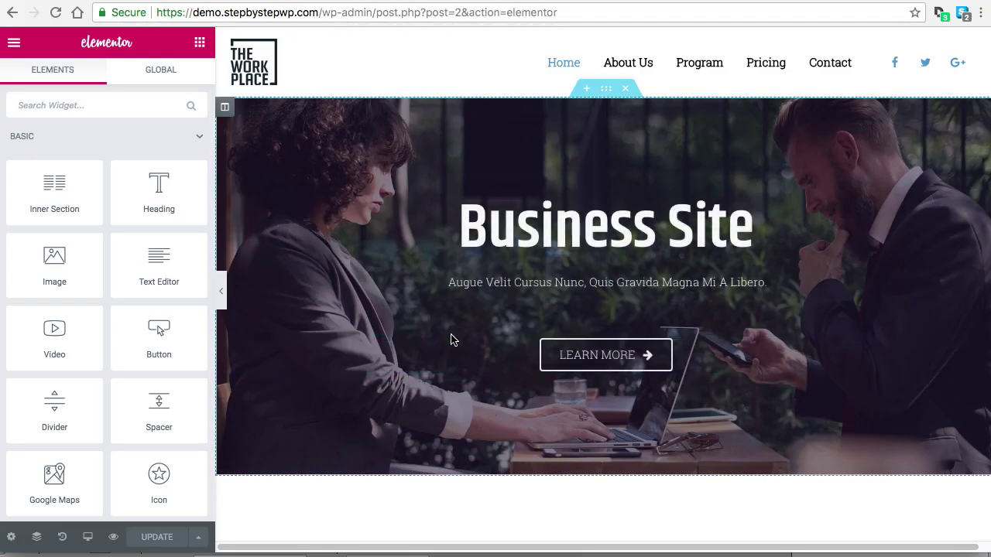
- Examine how images and text are laid out in the Home page sections below the hero banner
scroll(609, 317, "down", 2)
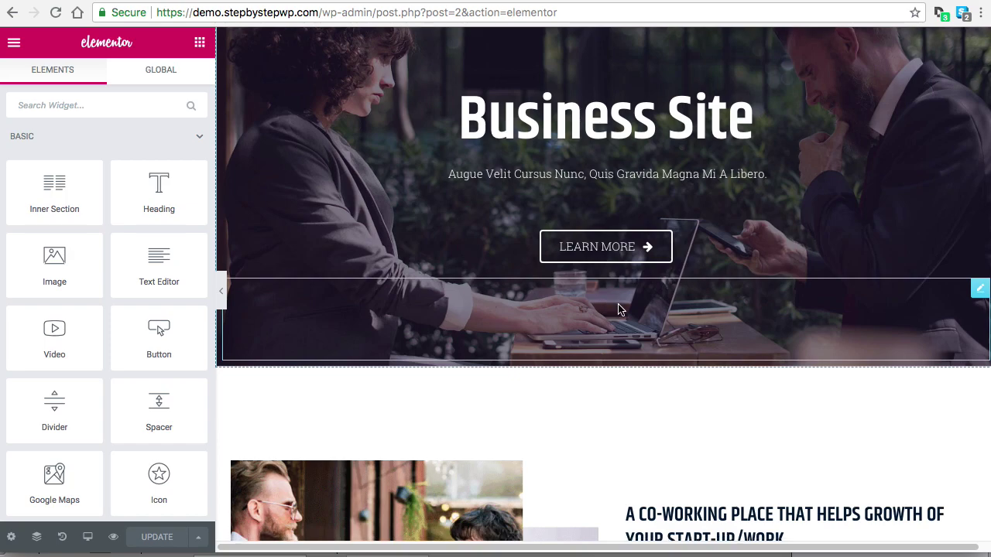
scroll(642, 348, "down", 2)
scroll(670, 372, "down", 2)
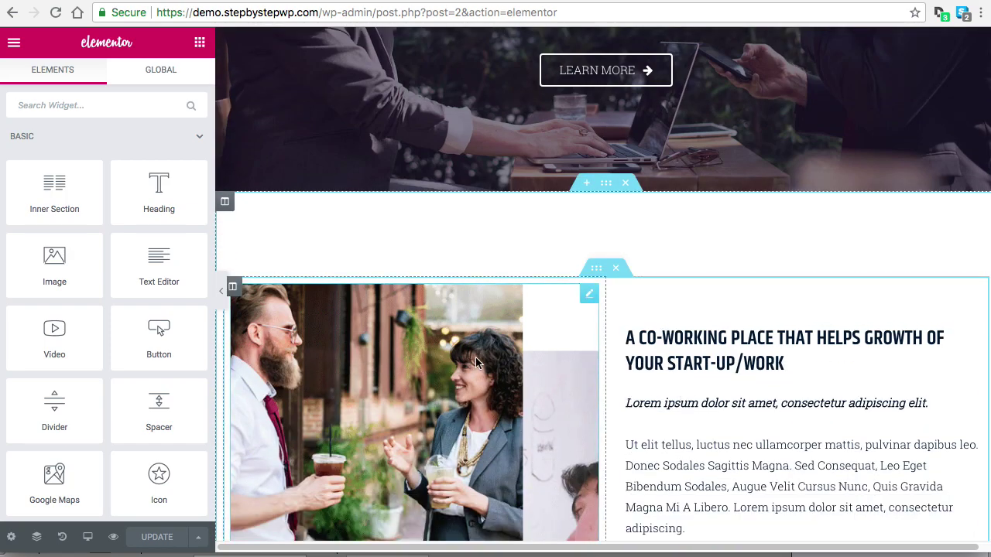
scroll(620, 371, "down", 2)
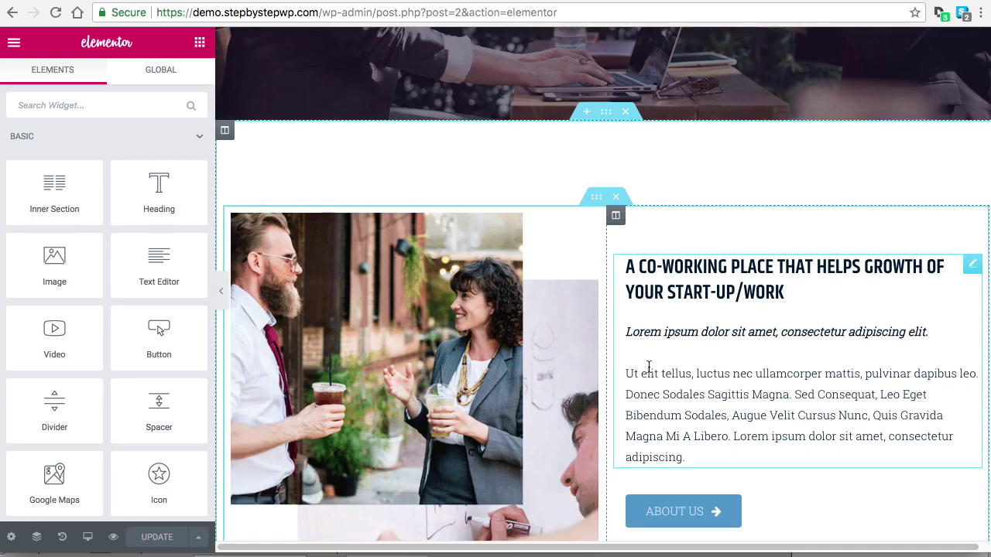
scroll(604, 362, "down", 5)
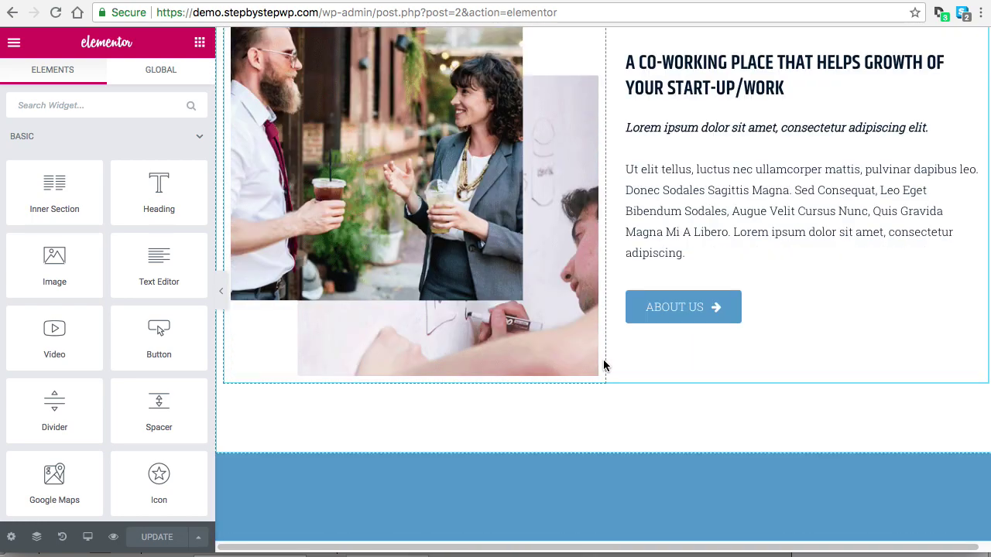
scroll(607, 367, "down", 5)
scroll(640, 387, "up", 6)
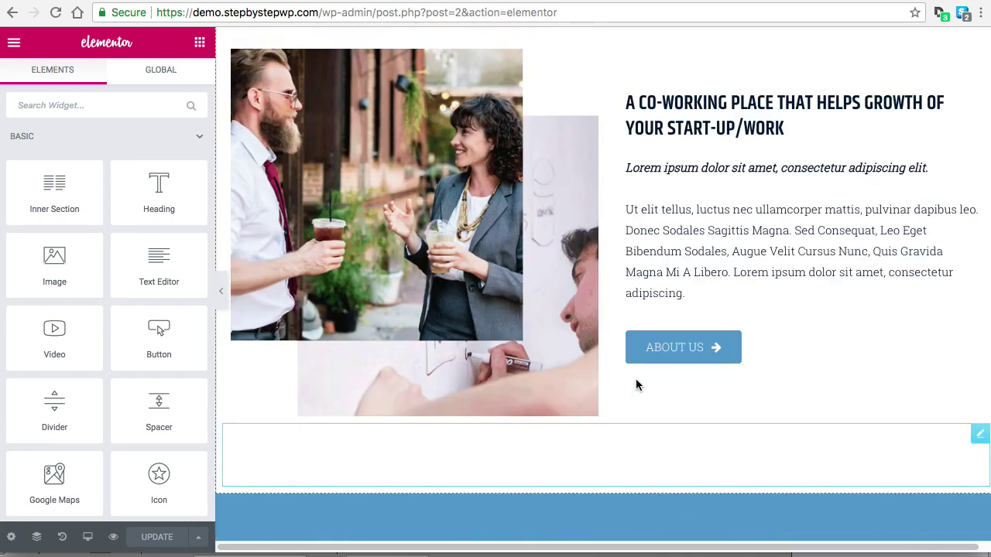
- Insert the "How to Make a Website" homepage template from the library into a new section directly below the hero banner
scroll(636, 385, "up", 8)
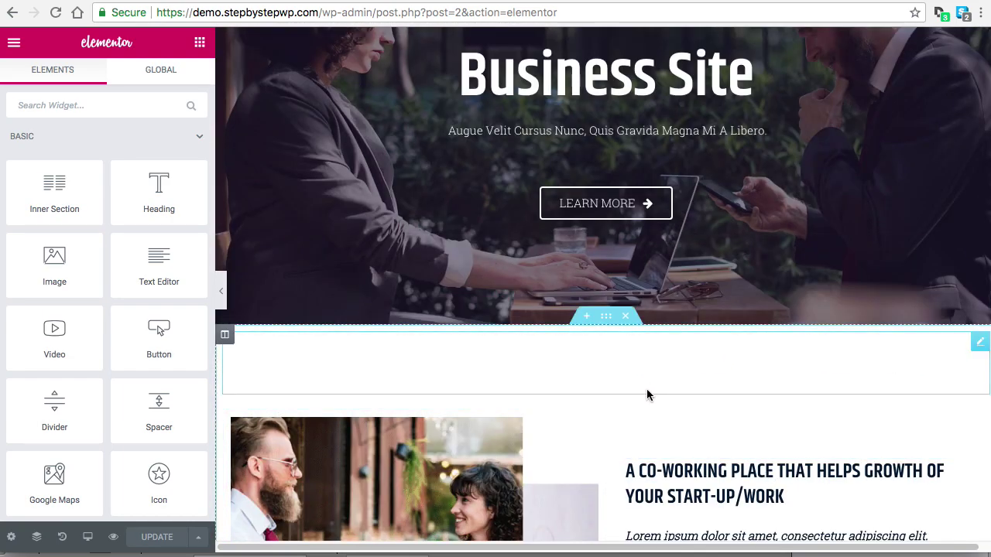
left_click(588, 319)
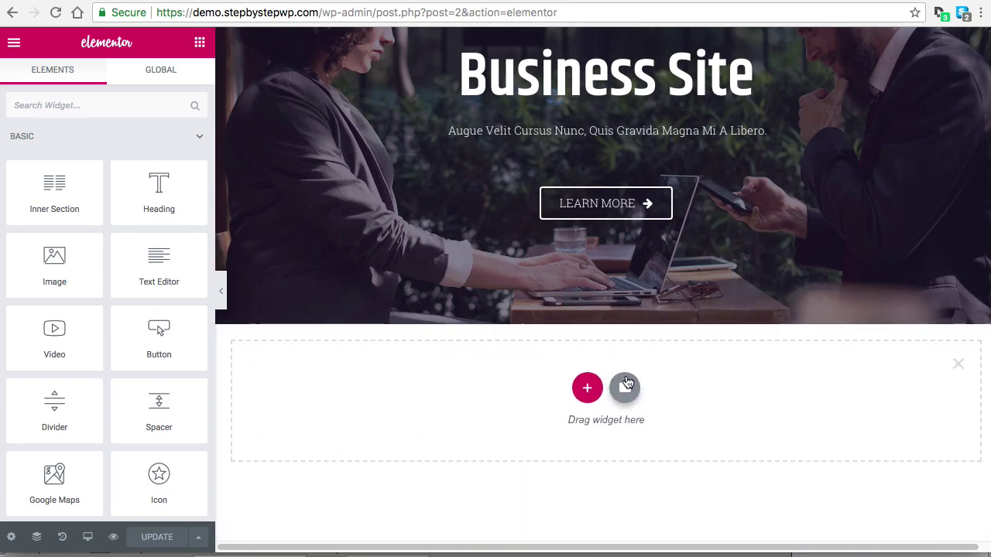
left_click(624, 390)
scroll(664, 348, "down", 3)
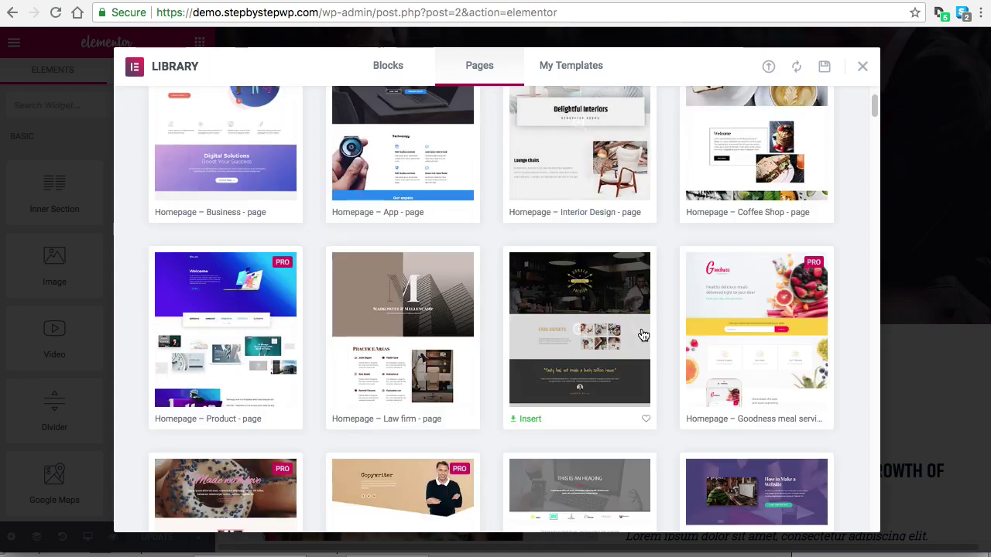
scroll(605, 343, "down", 2)
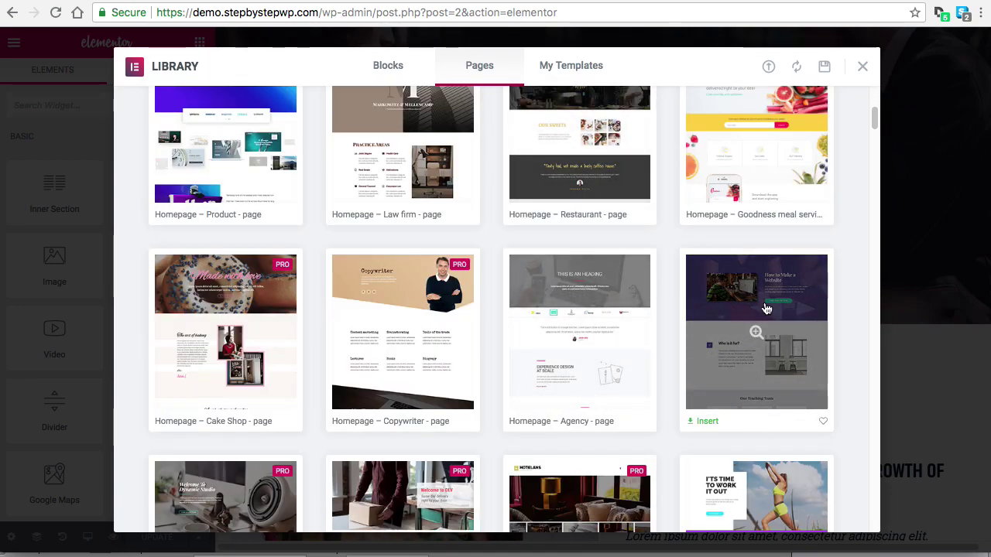
left_click(704, 424)
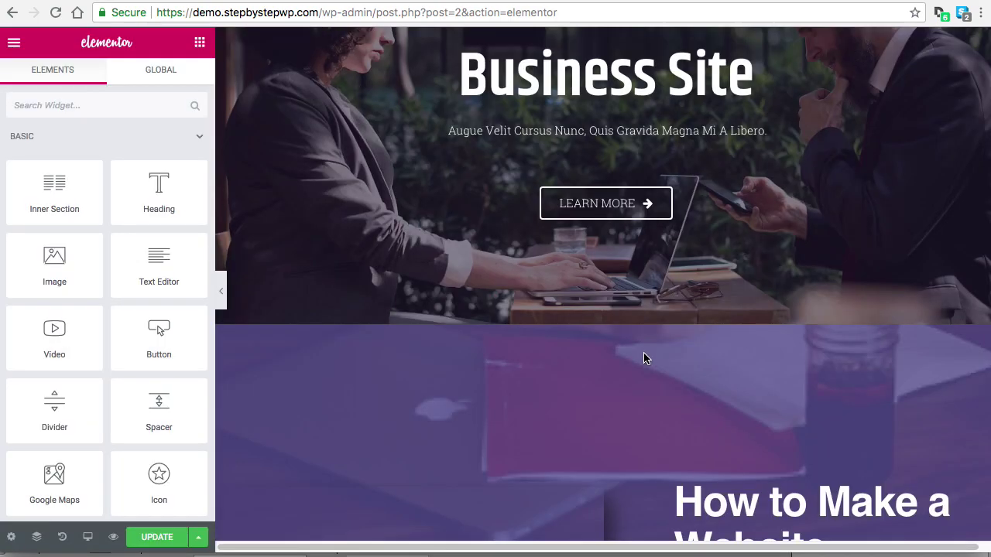
- Delete the "How to Make a Website" banner and the "Our Teaching Team" section from the inserted template
scroll(681, 375, "down", 15)
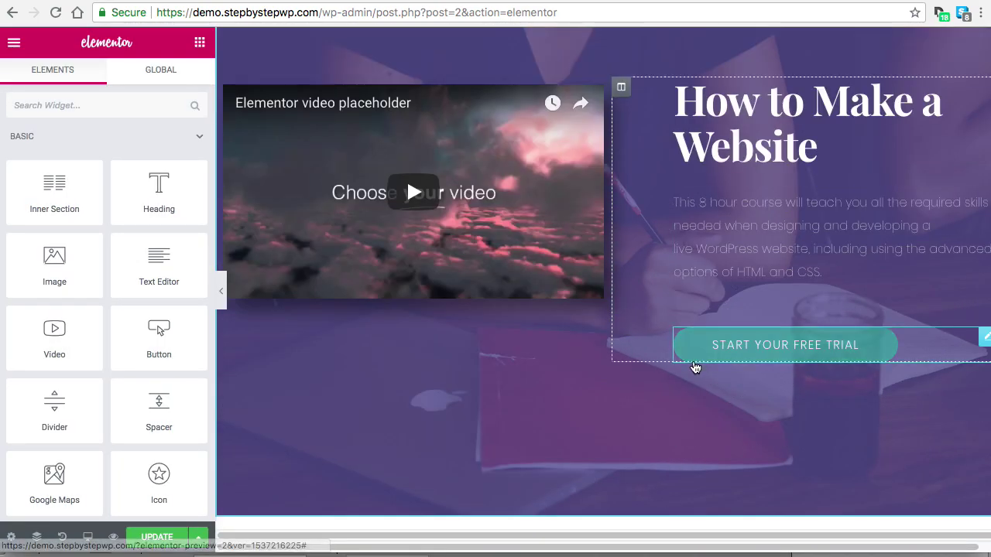
scroll(691, 365, "up", 10)
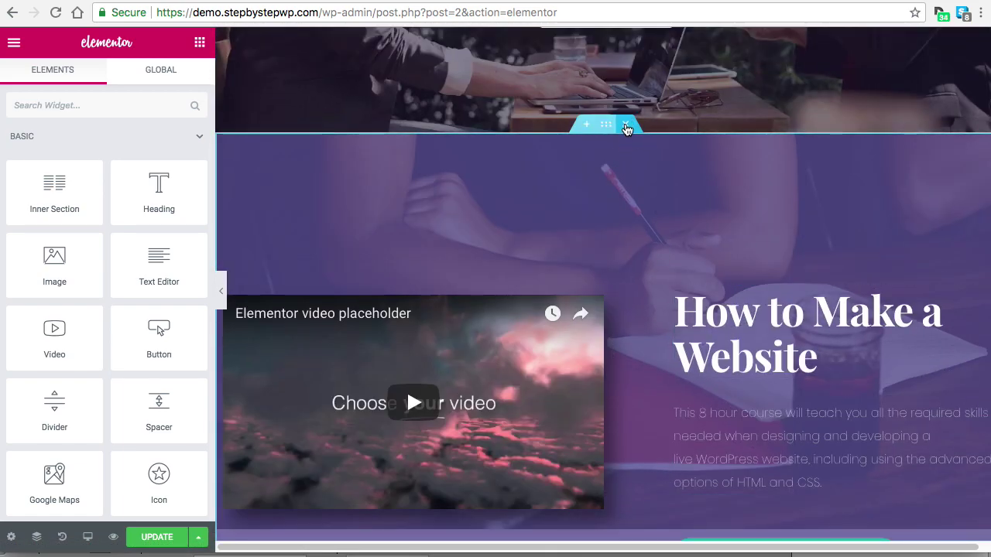
scroll(623, 240, "down", 8)
scroll(618, 237, "down", 4)
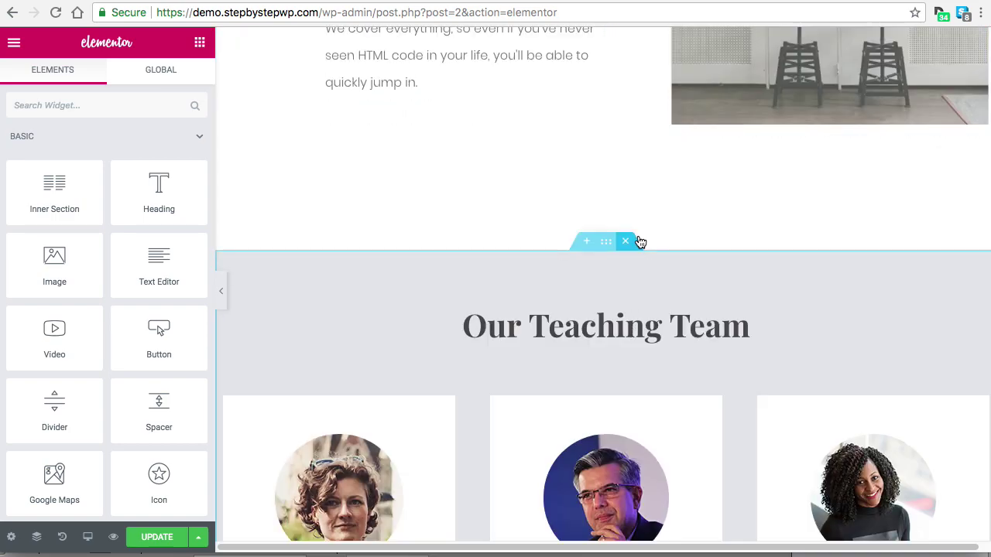
left_click(627, 240)
- Examine how the images align with the adjoining text blocks in the "Practice makes perfect" and "The best campus facilities" sections
scroll(637, 292, "down", 3)
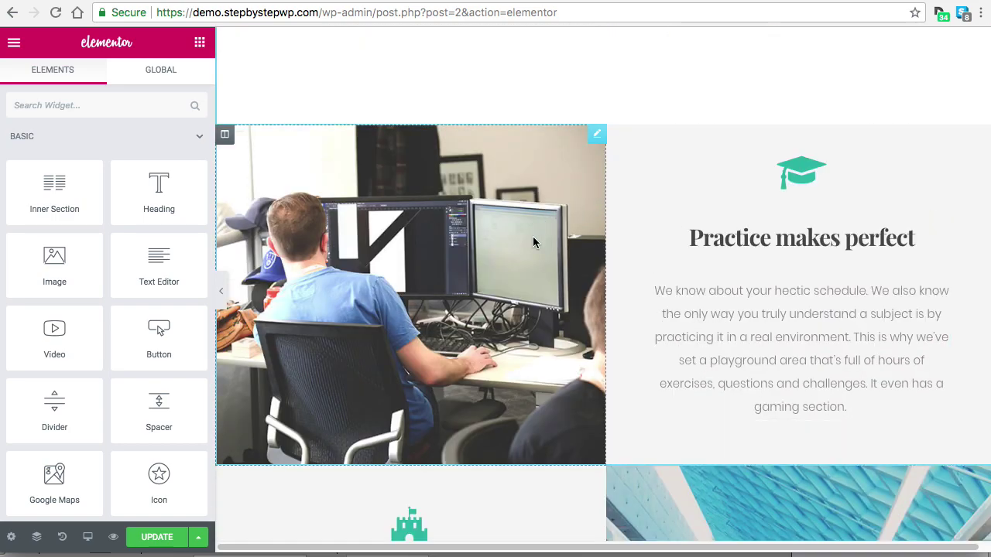
scroll(616, 405, "down", 2)
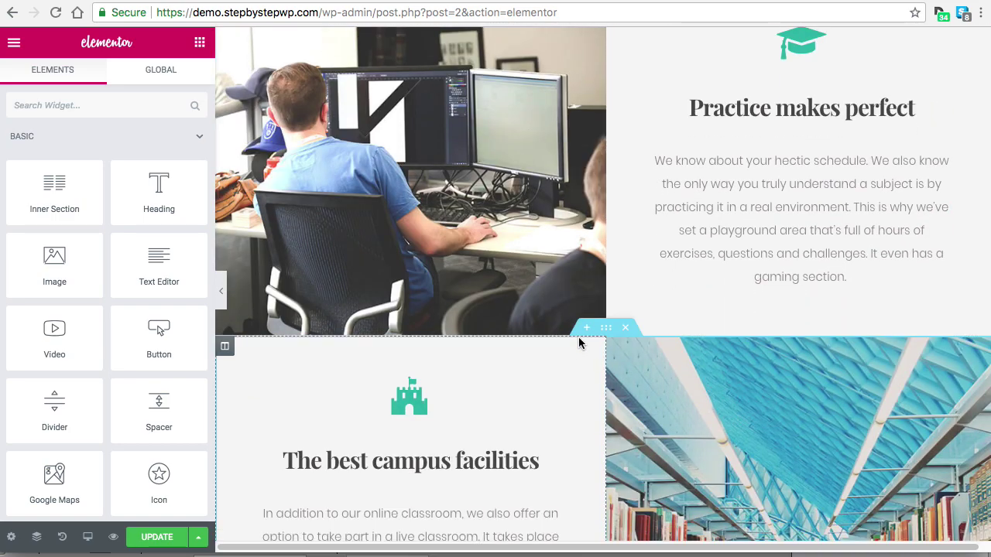
scroll(627, 340, "up", 3)
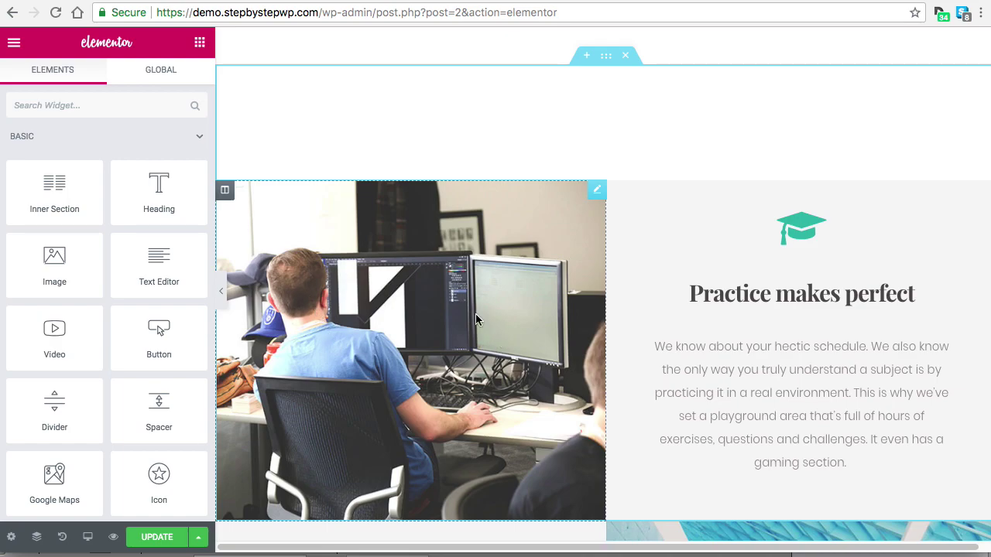
scroll(543, 338, "down", 5)
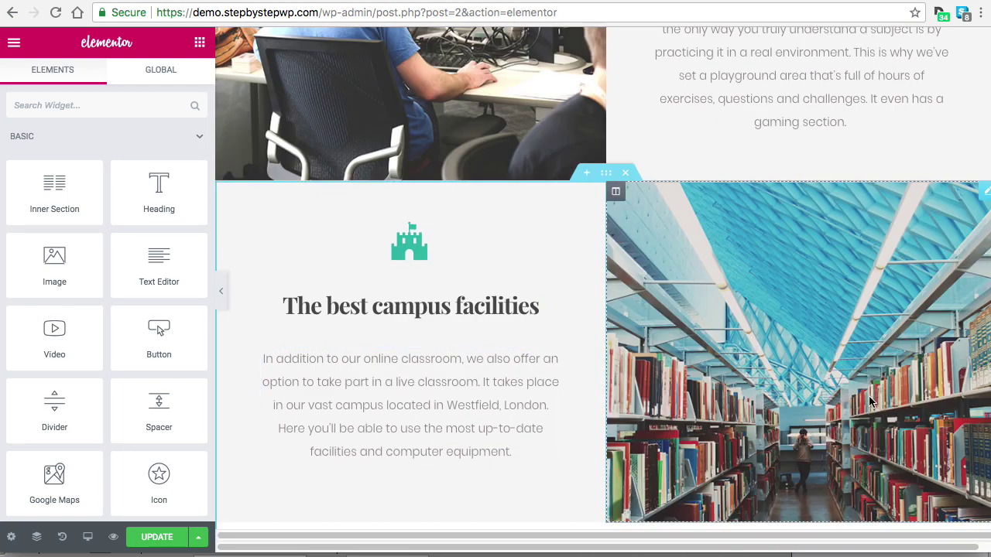
scroll(791, 410, "down", 5)
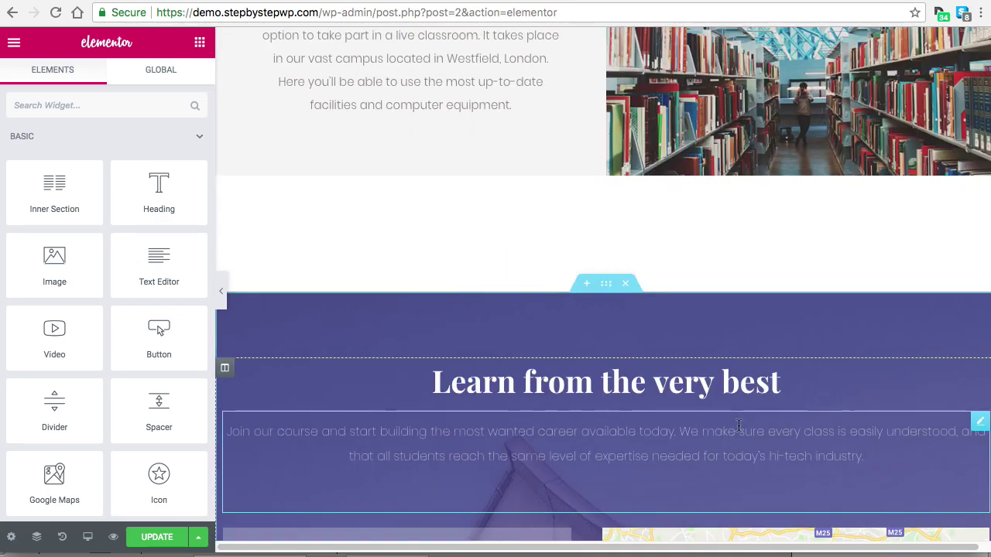
scroll(751, 441, "up", 3)
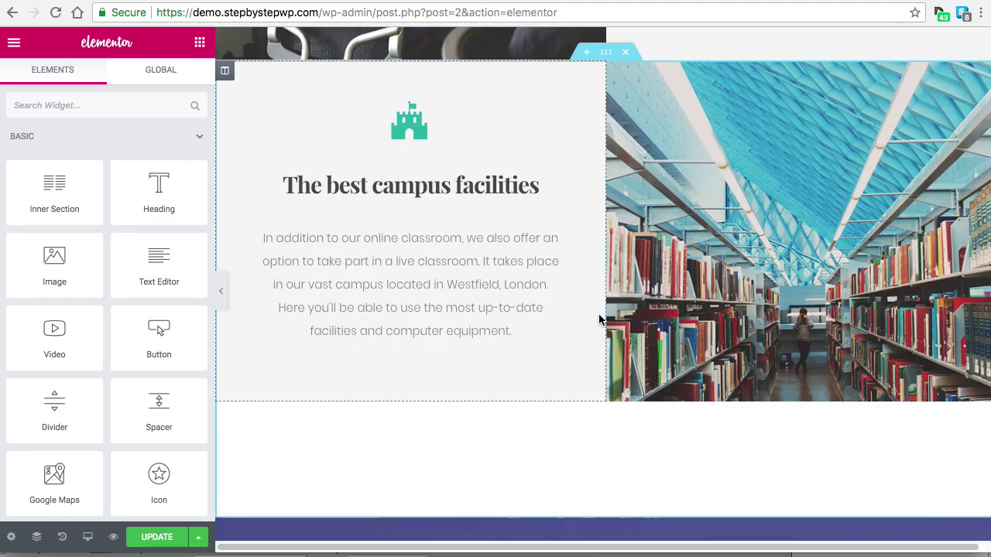
scroll(611, 349, "up", 3)
scroll(610, 363, "up", 4)
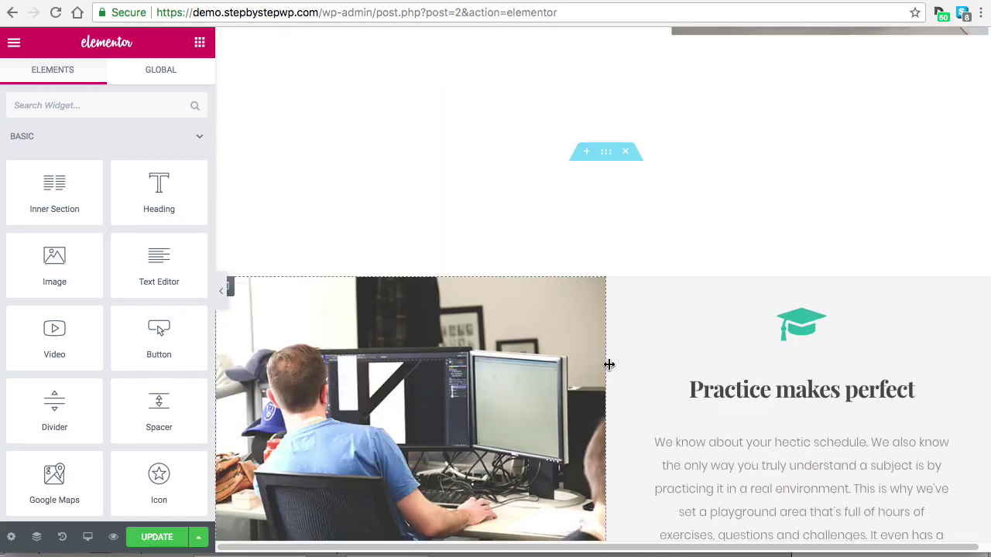
scroll(686, 413, "up", 3)
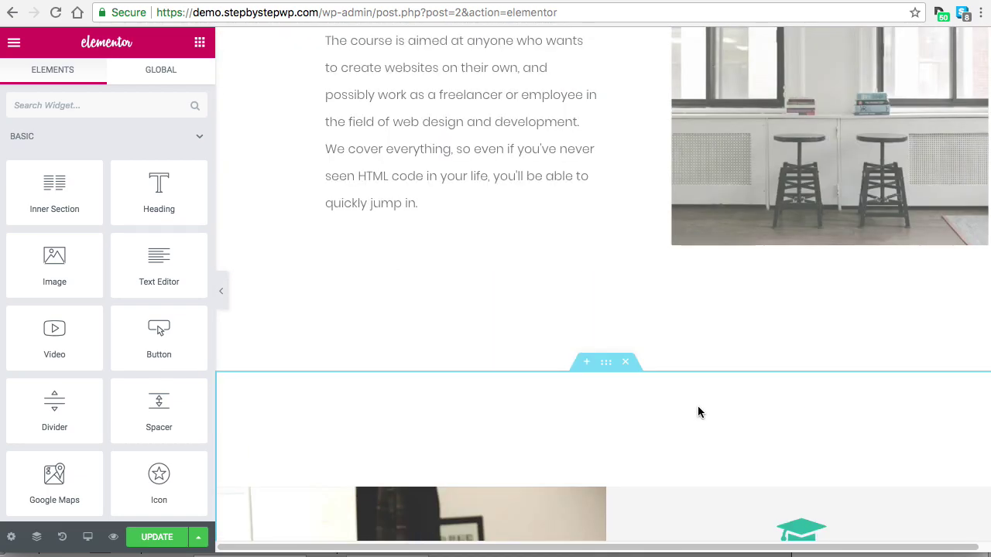
- Add an empty two-column section between the "Business Site" hero banner and the "Who is it for?" section
scroll(674, 380, "up", 6)
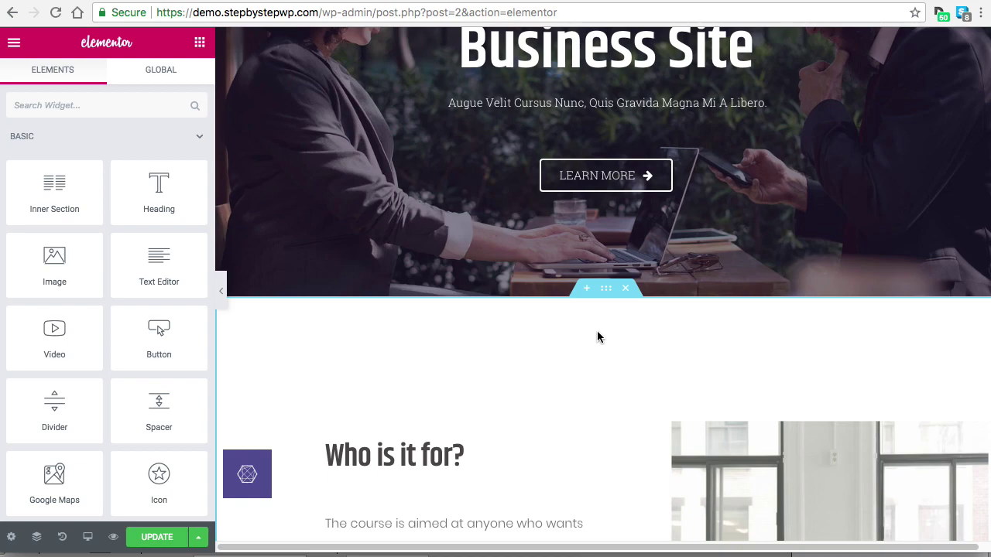
left_click(586, 291)
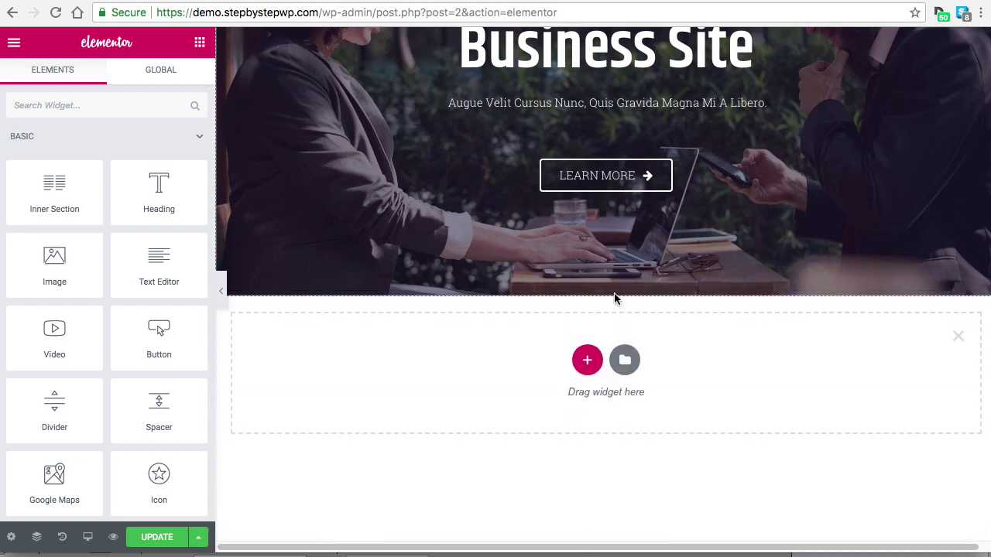
left_click(587, 363)
left_click(496, 403)
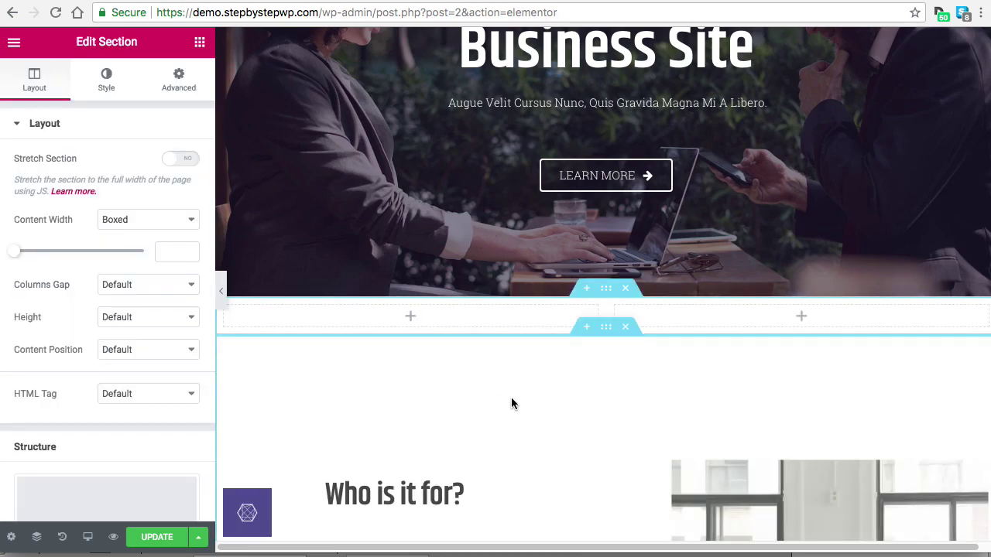
- Place an Image widget in the left column of the new two-column section
left_click(200, 42)
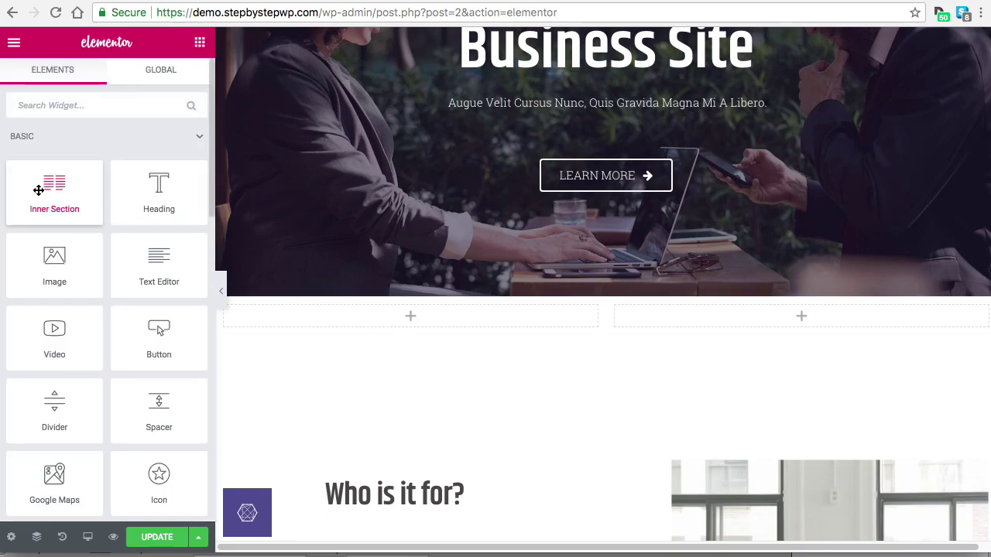
left_click_drag(51, 263, 401, 327)
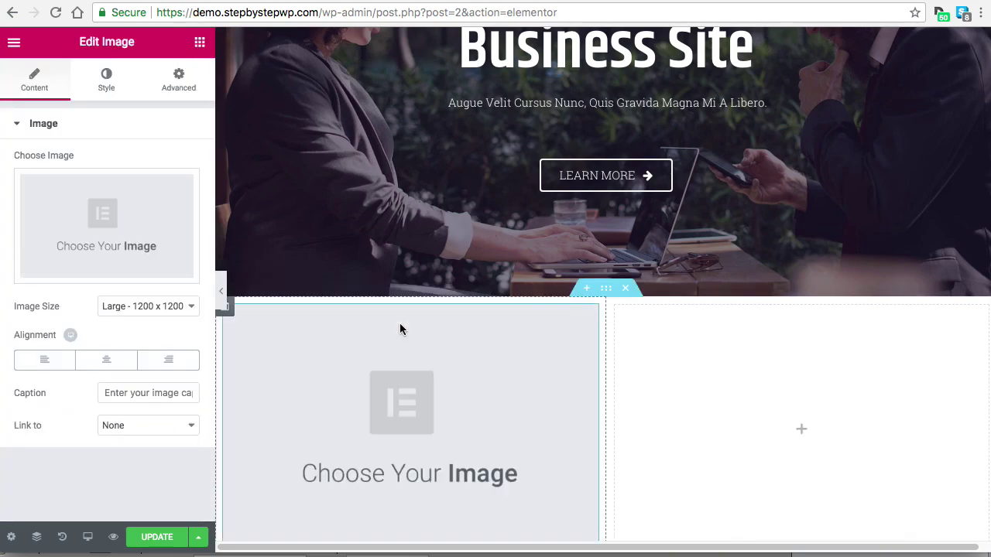
scroll(683, 395, "down", 1)
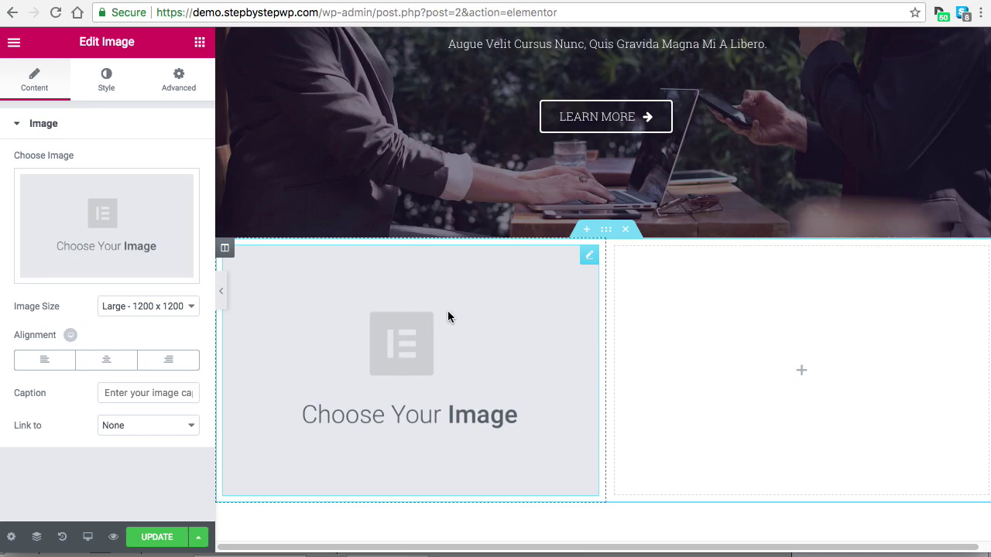
- Insert the beachPerson picture from the media library into the Image widget in the left column
left_click(116, 209)
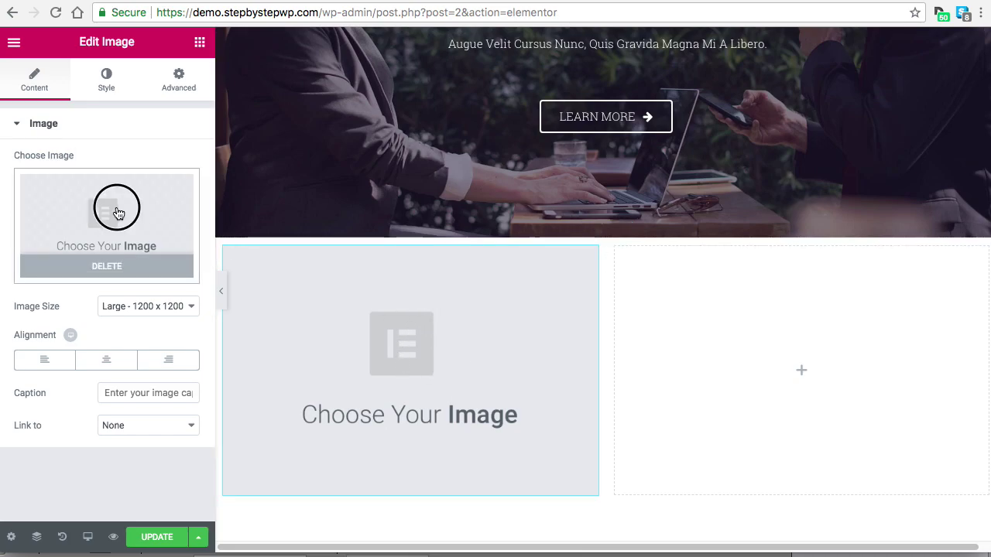
scroll(317, 292, "down", 10)
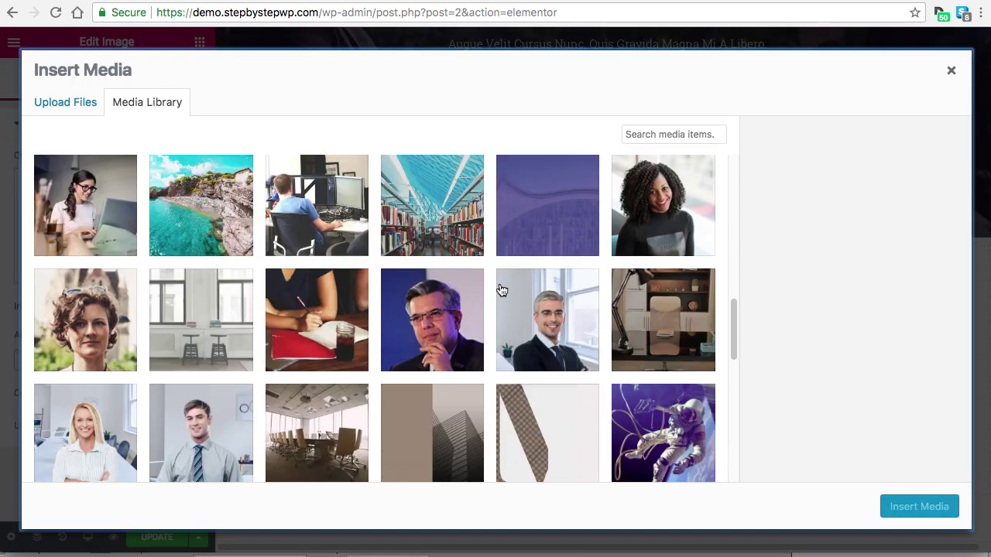
scroll(453, 279, "down", 3)
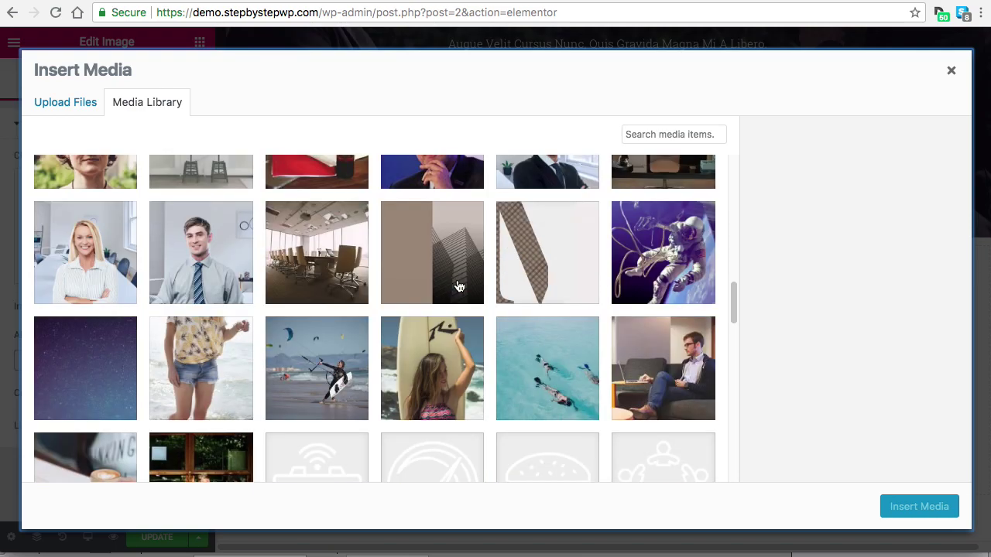
left_click(250, 354)
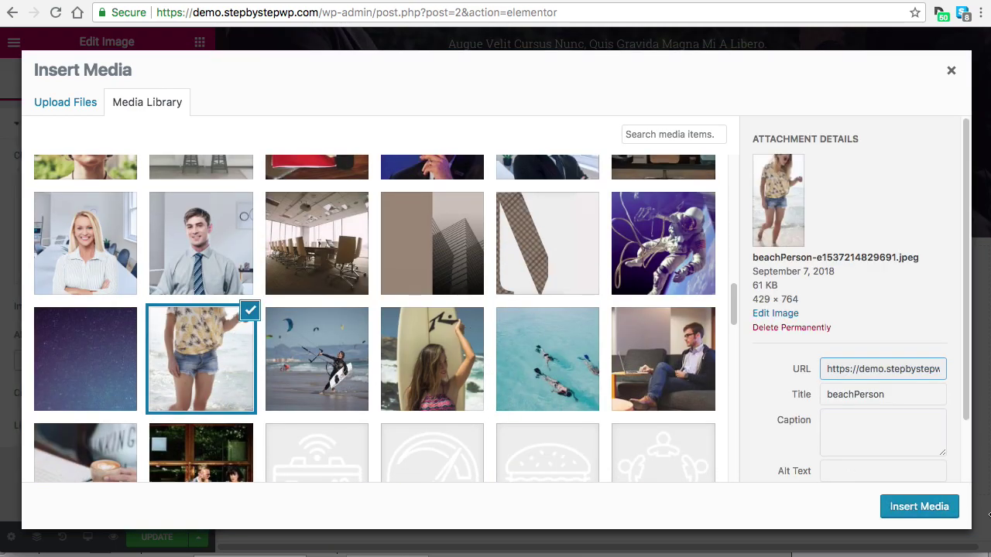
left_click(913, 507)
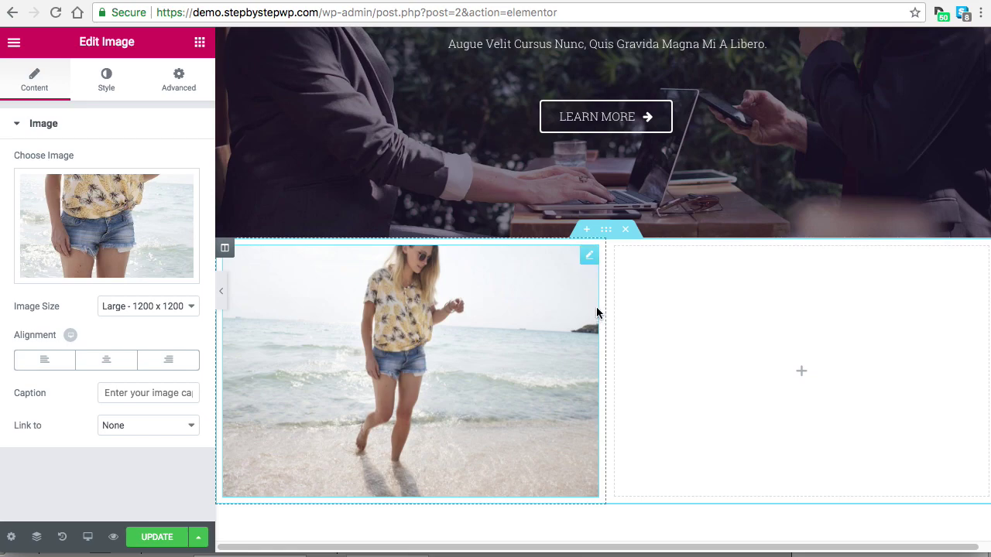
- Set the columns gap of the new two-column section to No Gap
right_click(608, 234)
left_click(634, 244)
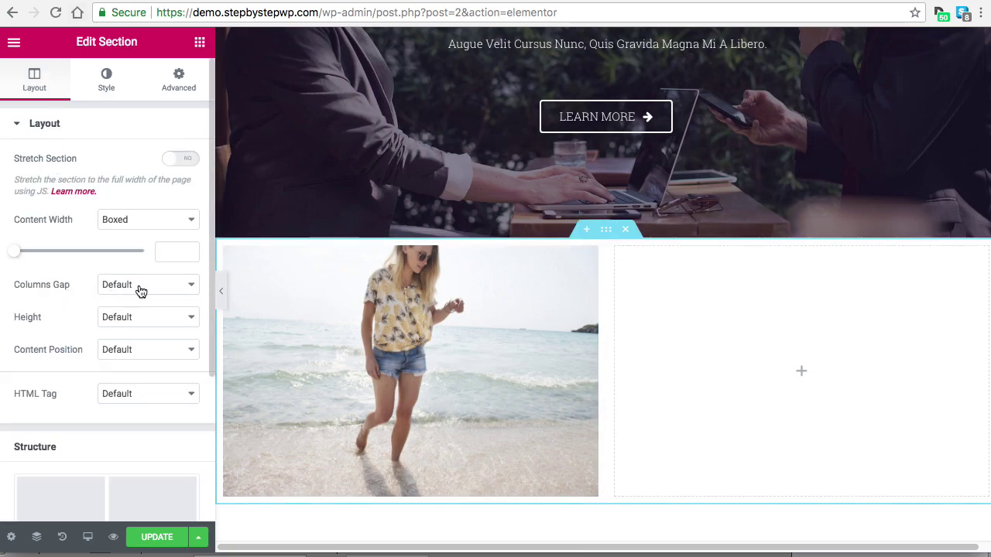
left_click(137, 286)
left_click(140, 299)
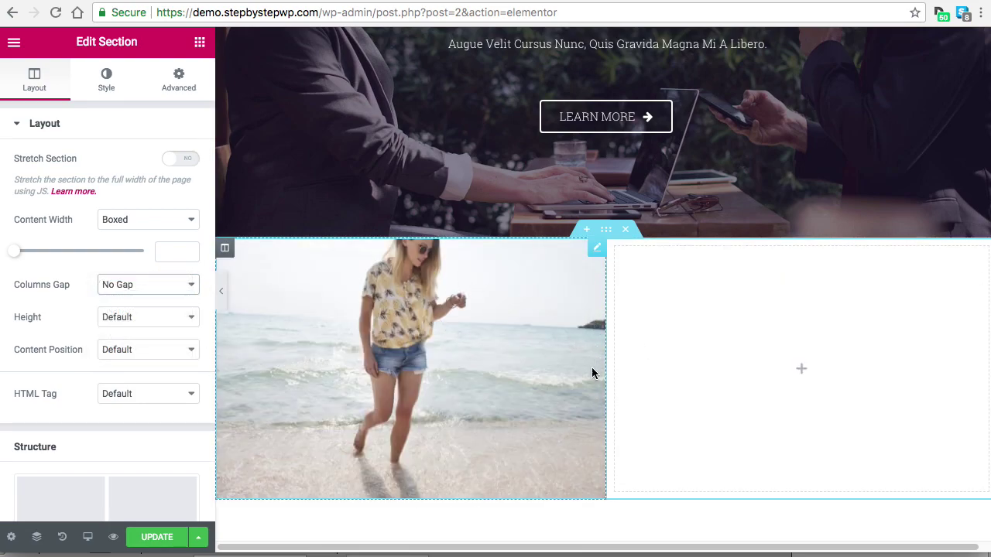
- Replace the left column's picture with adult-beautiful-blur-935756-1.jpg from the media library
right_click(595, 257)
left_click(475, 310)
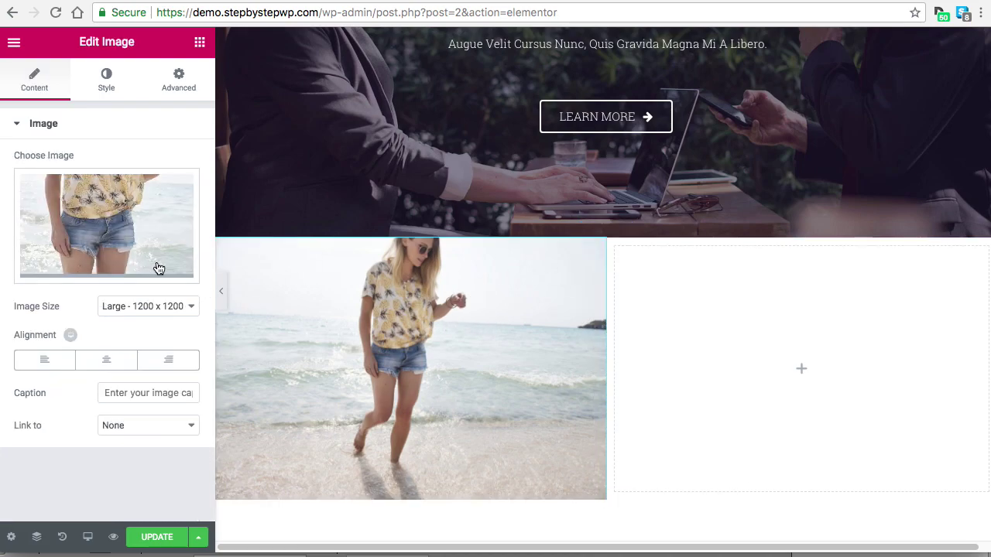
left_click(100, 265)
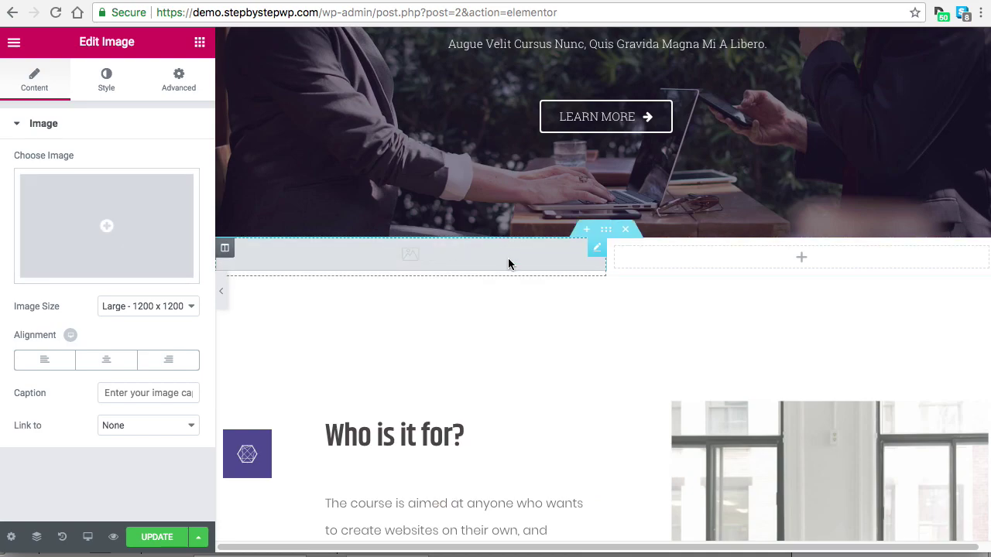
left_click(109, 210)
scroll(527, 284, "down", 5)
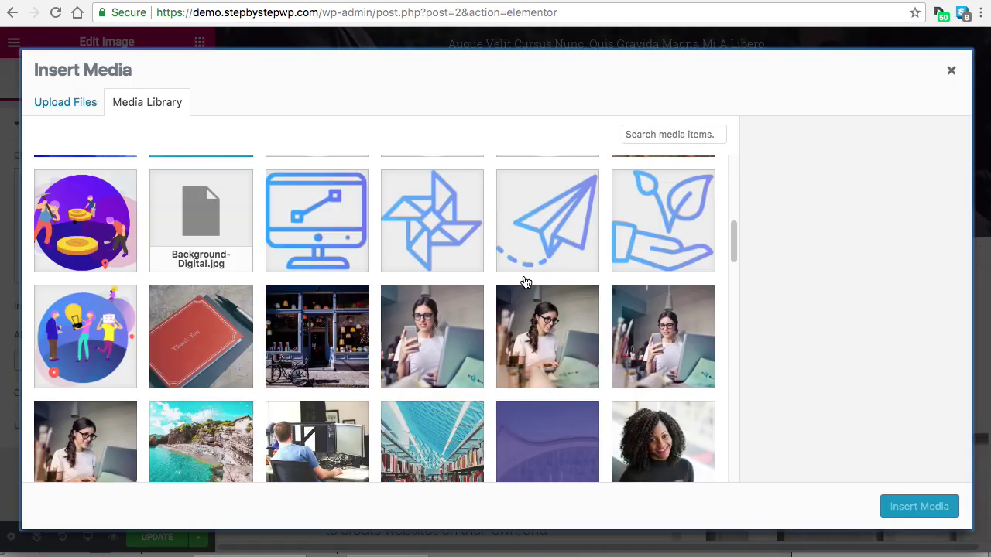
left_click(428, 265)
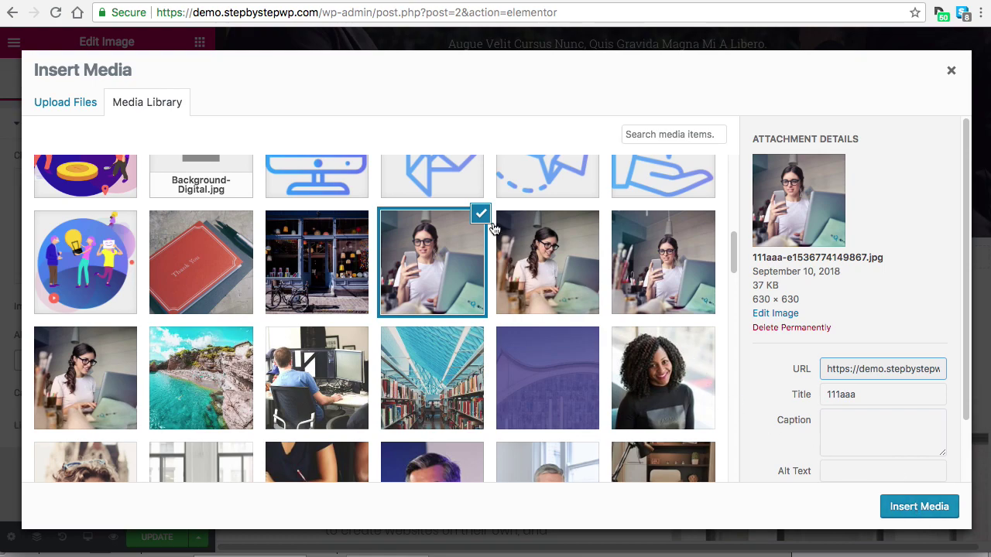
left_click(552, 264)
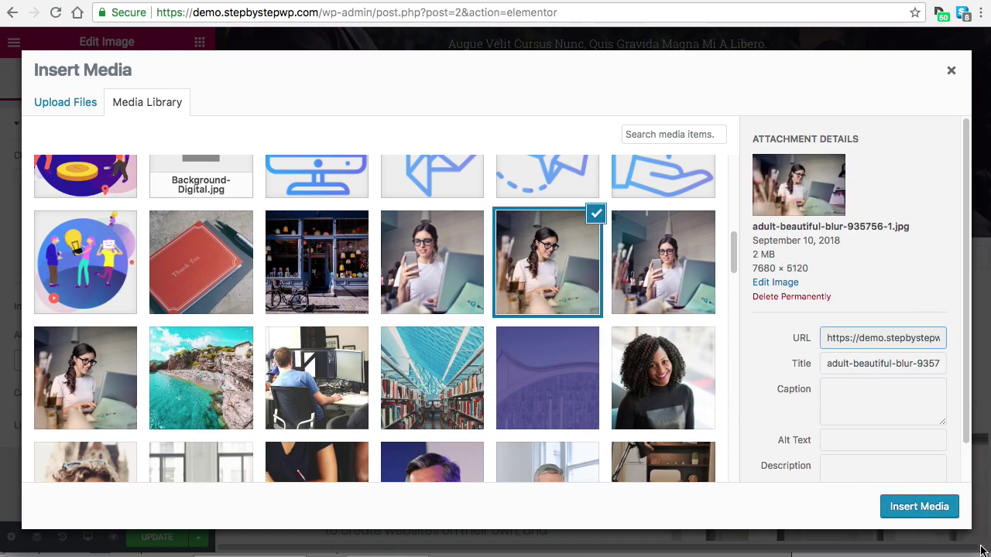
left_click(916, 508)
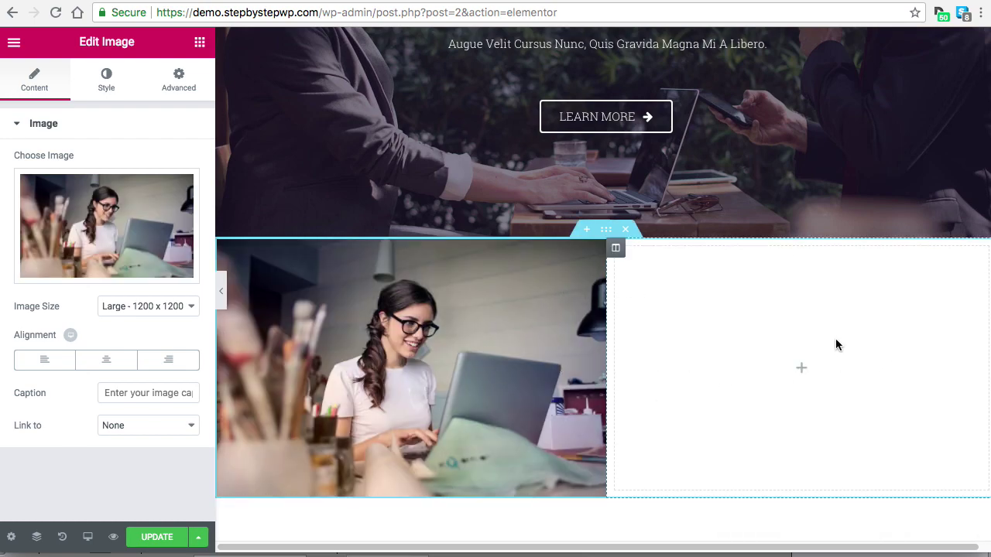
- Save the updated page and exit the editor to the WordPress dashboard
scroll(774, 305, "down", 1)
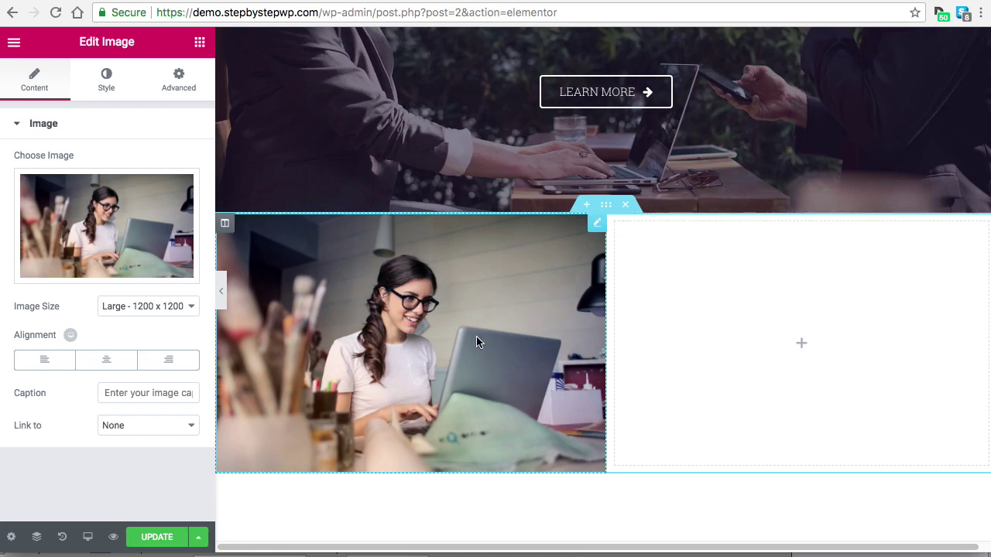
left_click(438, 288)
left_click(166, 537)
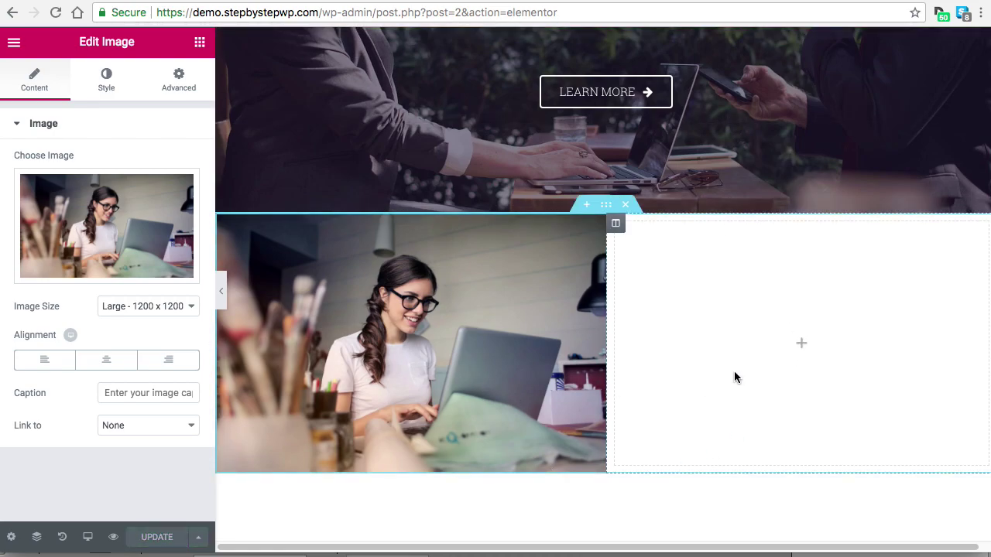
left_click(14, 40)
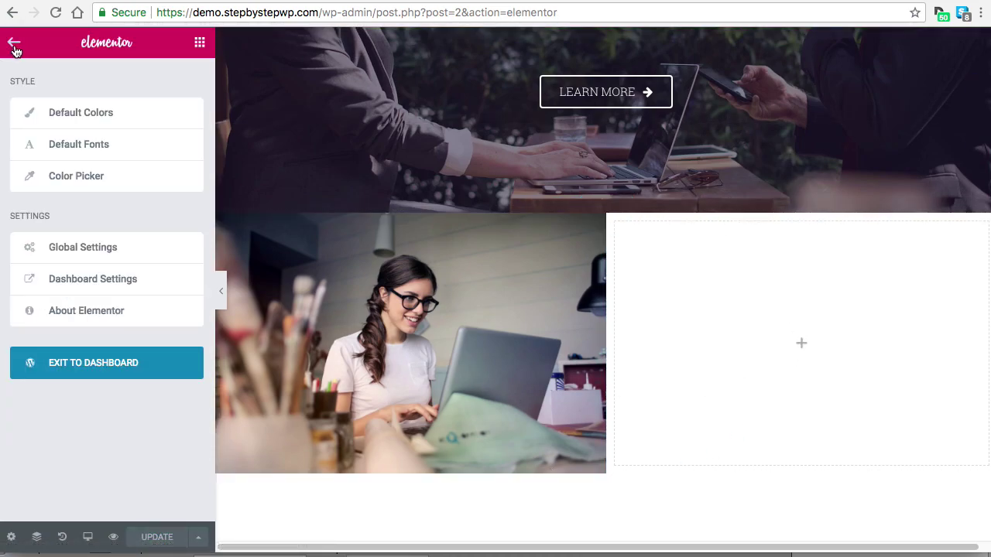
left_click(99, 370)
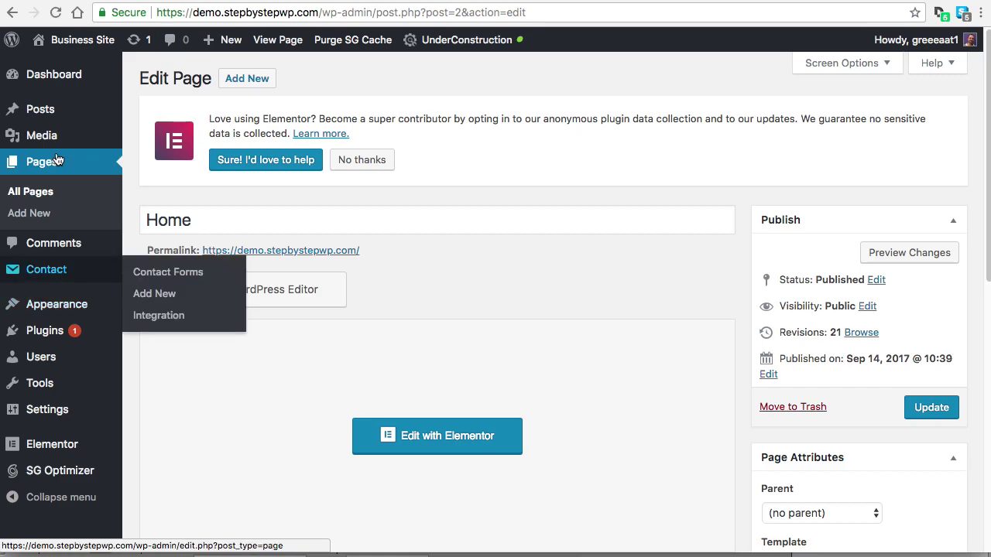
- Open the attachment details of adult-beautiful-blur-935756-1.jpg in the WordPress Media Library
left_click(46, 137)
scroll(653, 376, "down", 2)
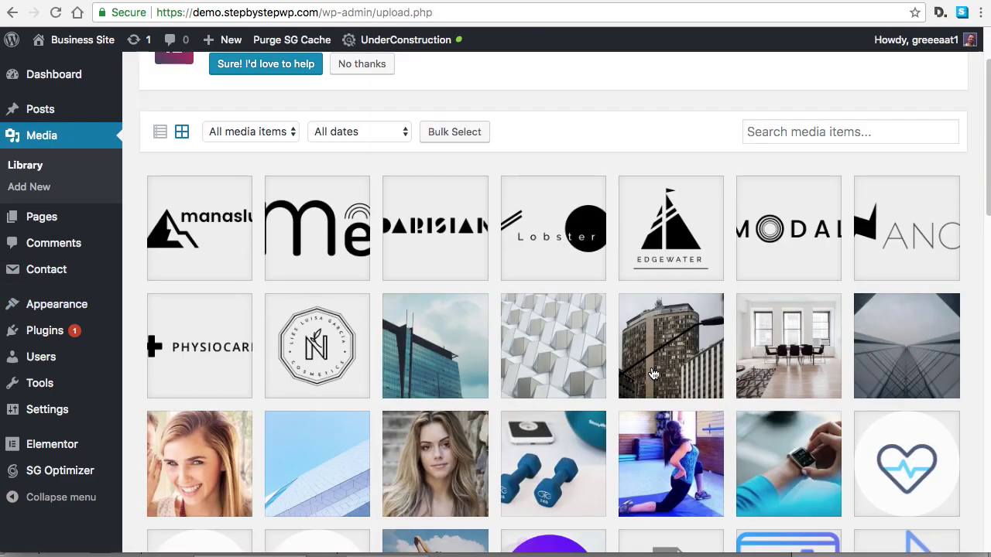
scroll(652, 376, "down", 4)
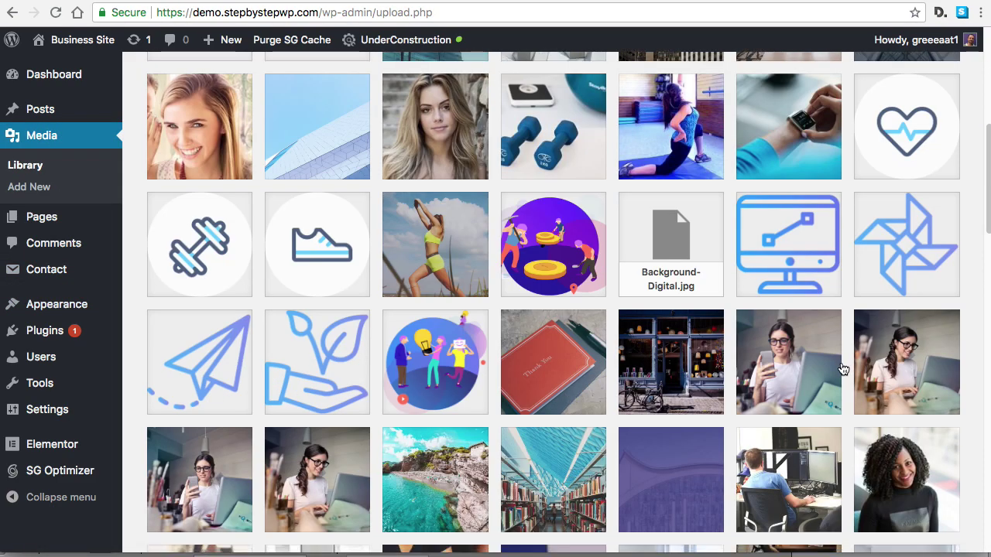
left_click(833, 369)
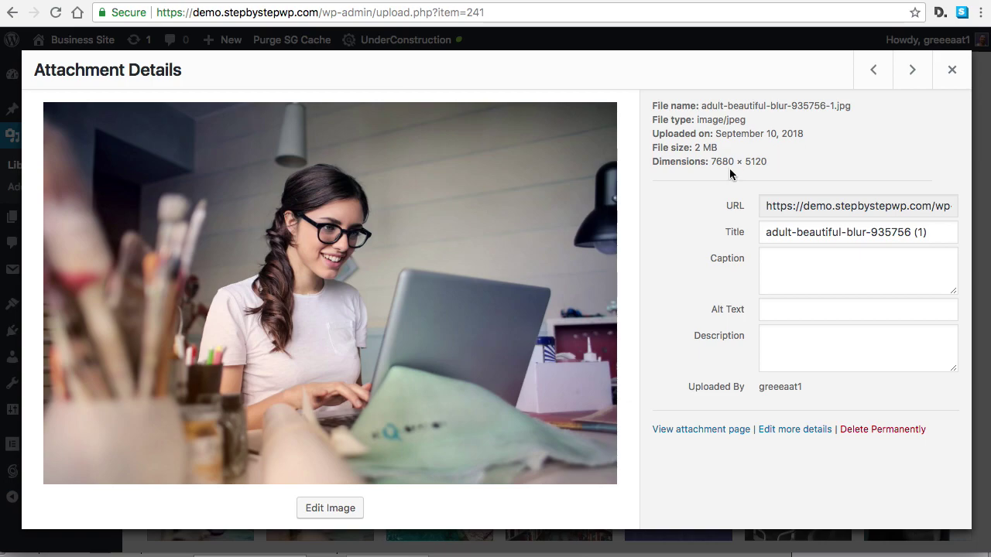
- Check the image's dimensions and scale it down to 2000 × 1333 pixels
left_click_drag(710, 163, 773, 167)
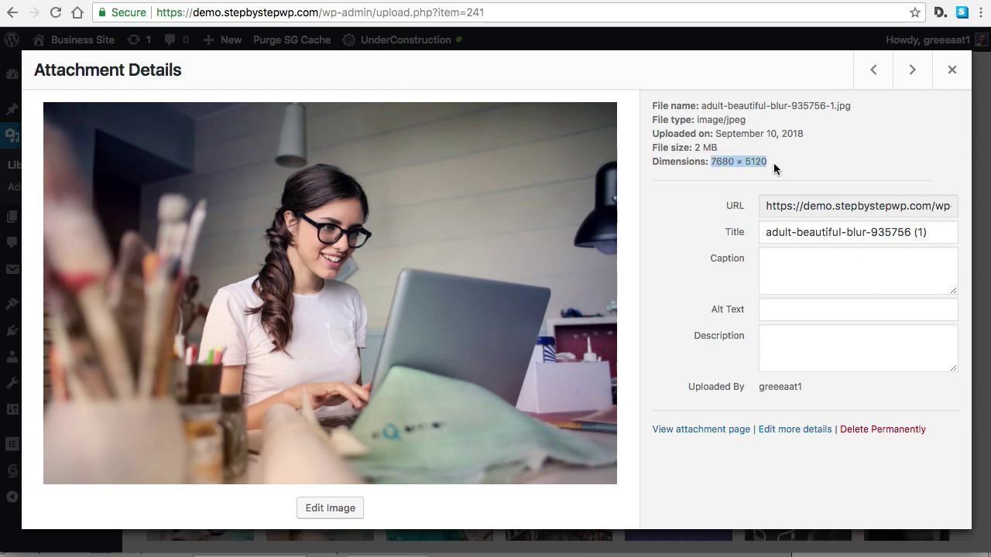
left_click(722, 161)
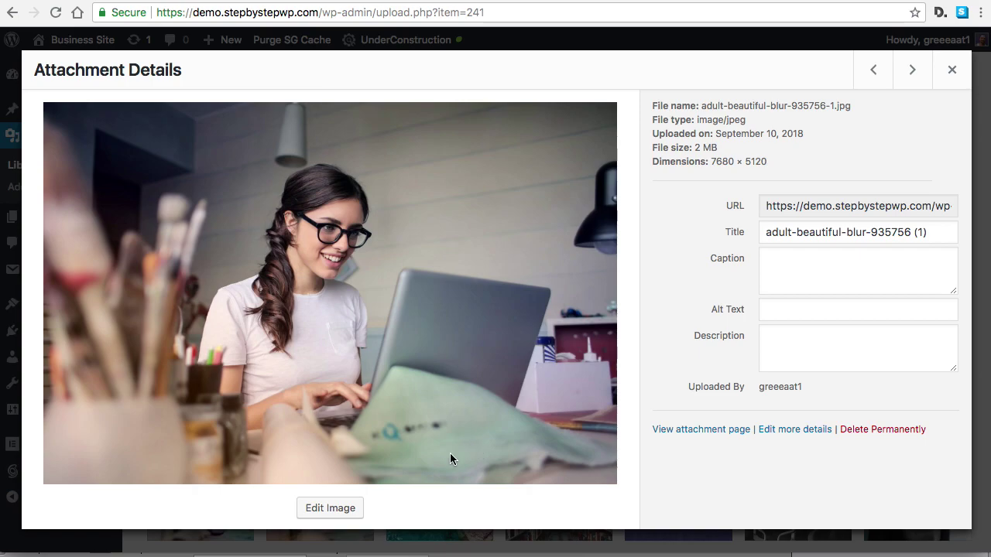
left_click(336, 508)
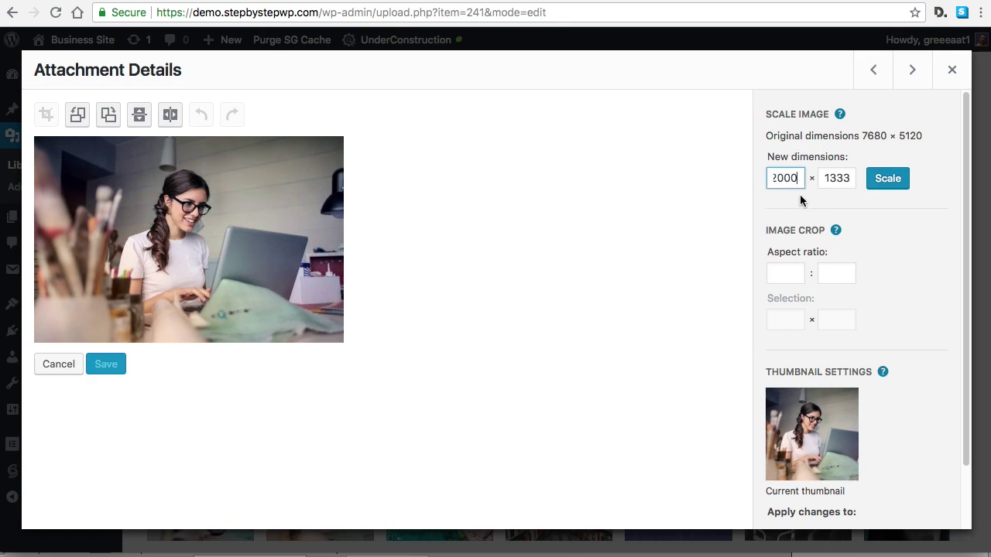
left_click(890, 179)
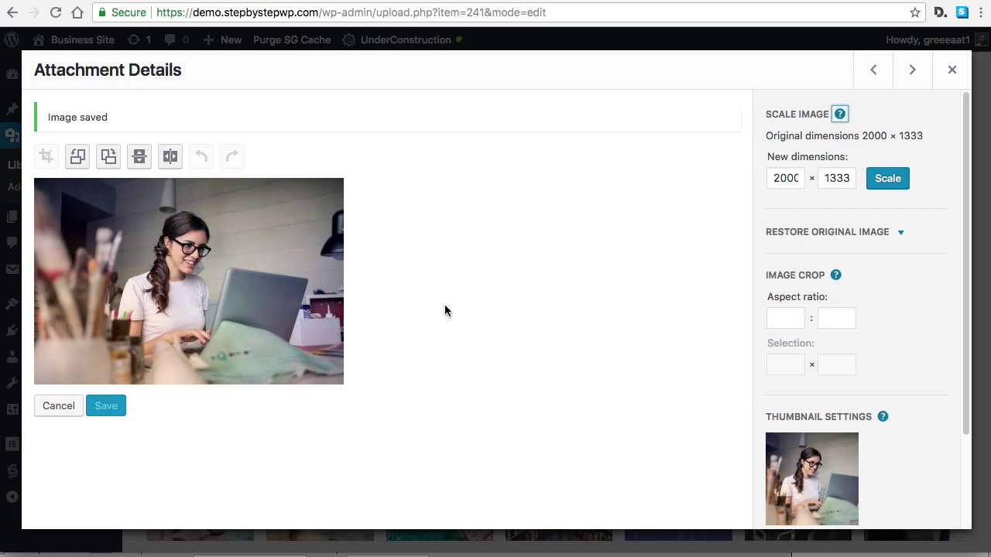
- Crop the image to a portrait area of about 905 × 1240 pixels around the woman and save it
left_click_drag(124, 196, 264, 398)
left_click_drag(180, 304, 161, 331)
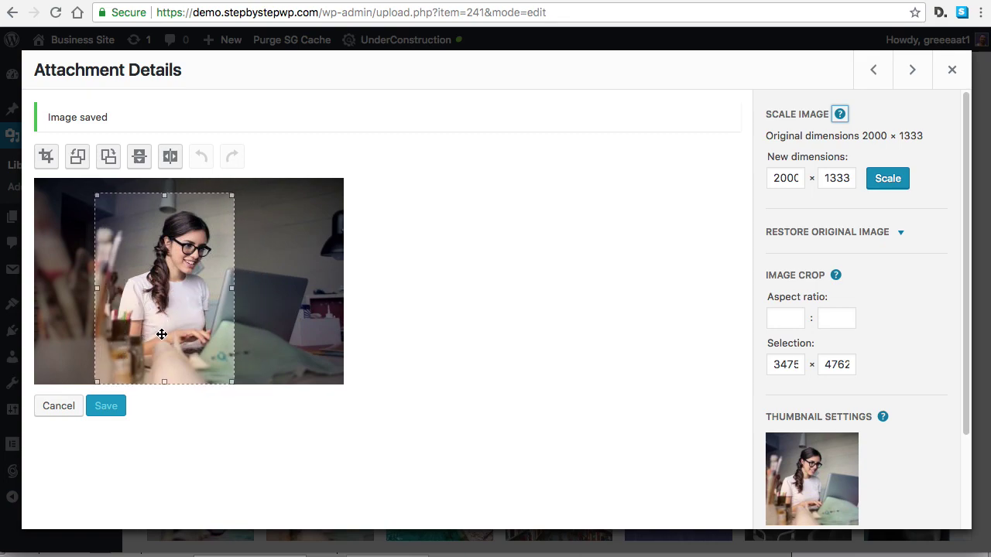
left_click(44, 159)
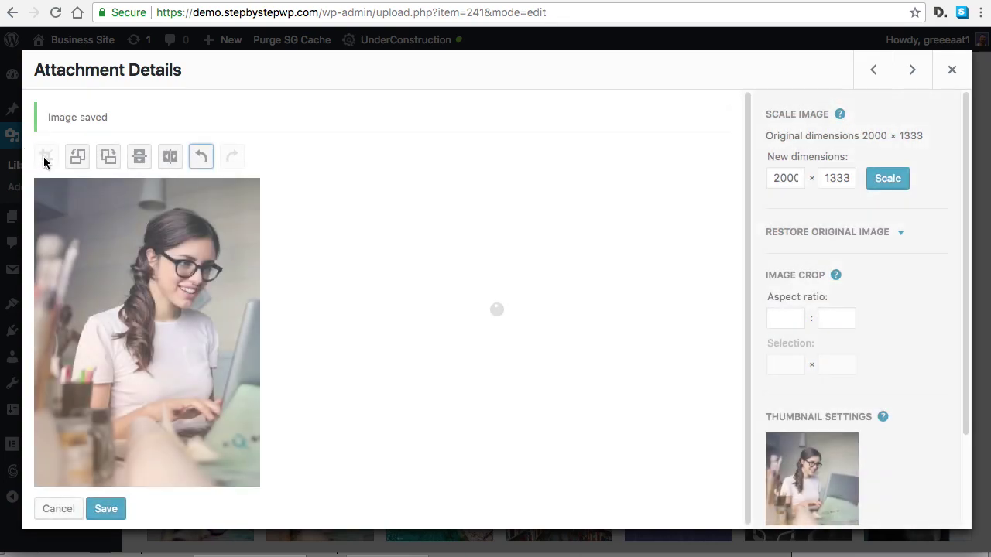
left_click(106, 508)
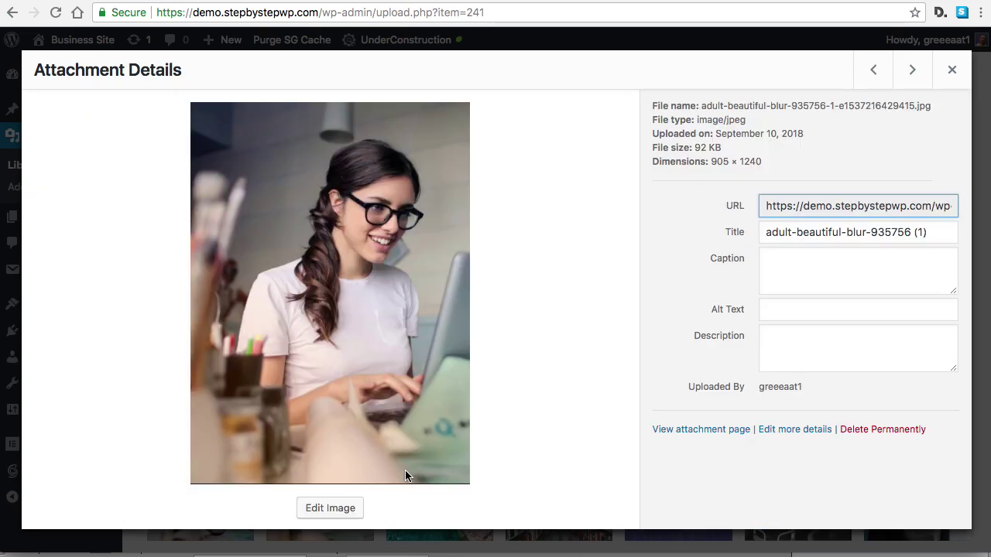
- Try a crop selection with a 1:1 aspect ratio on the portrait image, then cancel the image edit
left_click(333, 509)
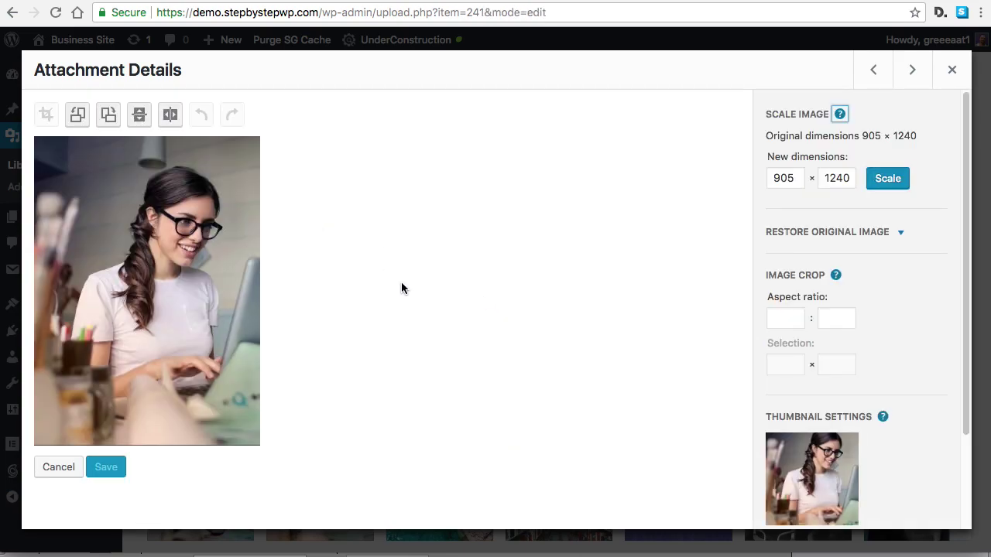
left_click_drag(114, 244, 194, 303)
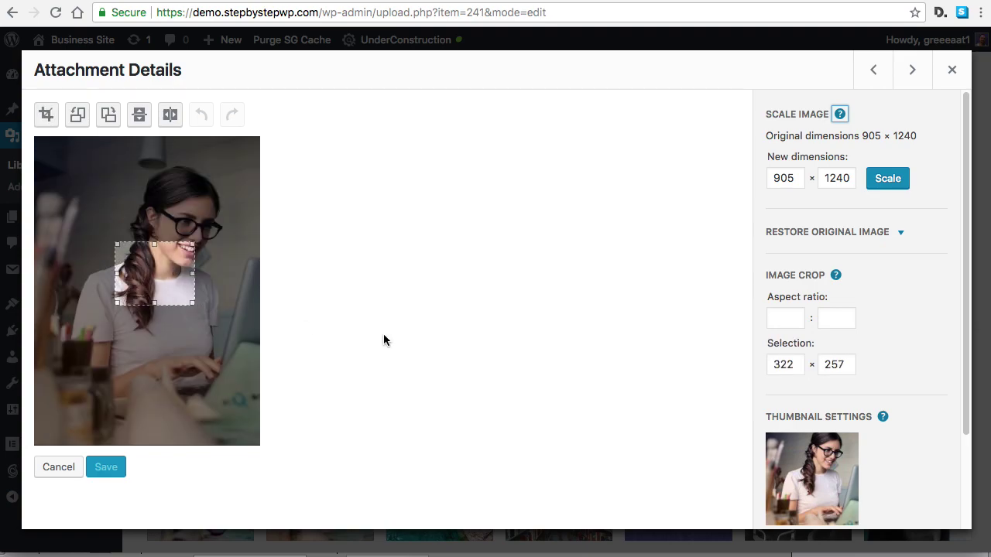
left_click(785, 324)
type("1")
left_click(840, 319)
type("1")
mouse_move(193, 322)
left_mouse_down()
mouse_move(237, 349)
mouse_move(194, 324)
left_mouse_up()
left_click_drag(115, 243, 87, 215)
left_click(71, 470)
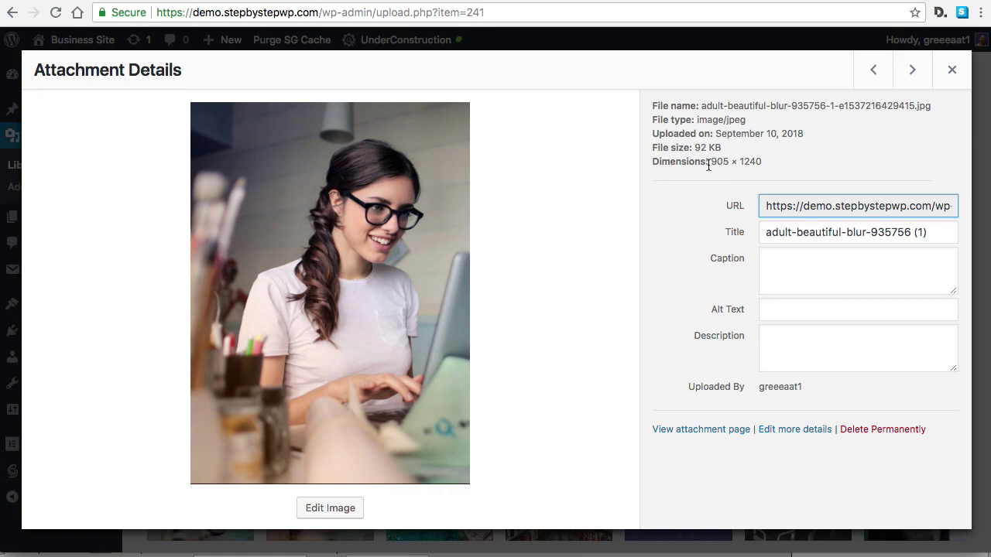
- Close the attachment details and reopen the Home page from the Pages list for editing with Elementor
left_click(946, 85)
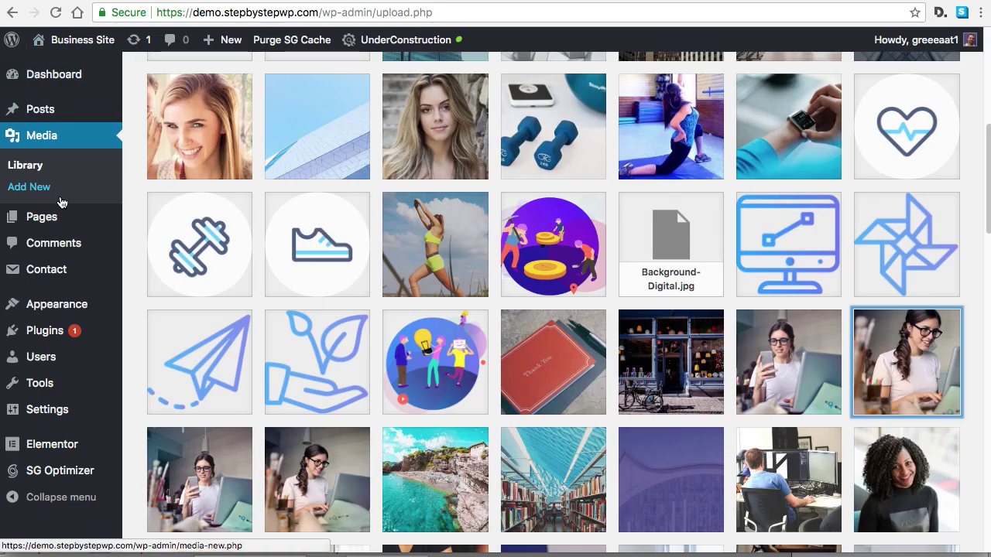
left_click(41, 216)
scroll(181, 294, "down", 5)
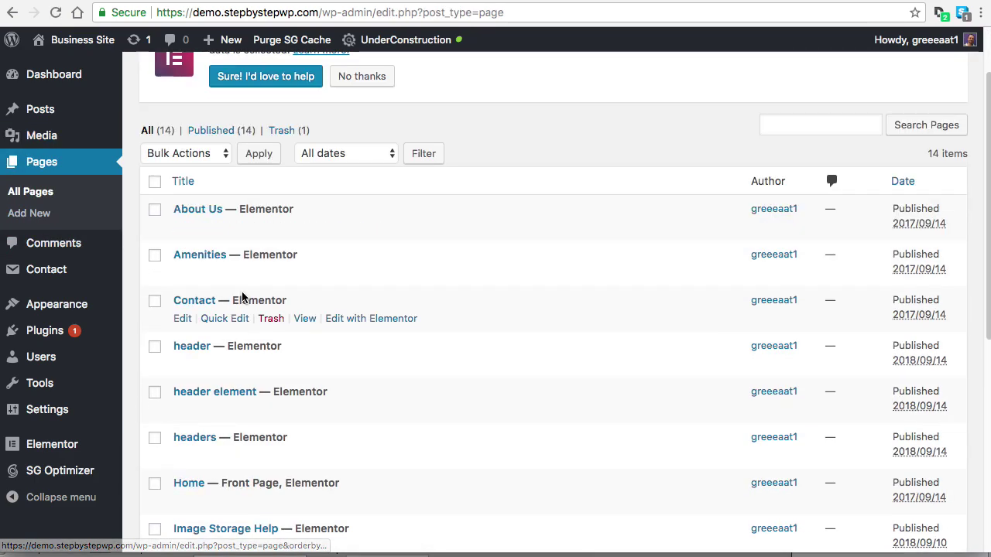
left_click(386, 430)
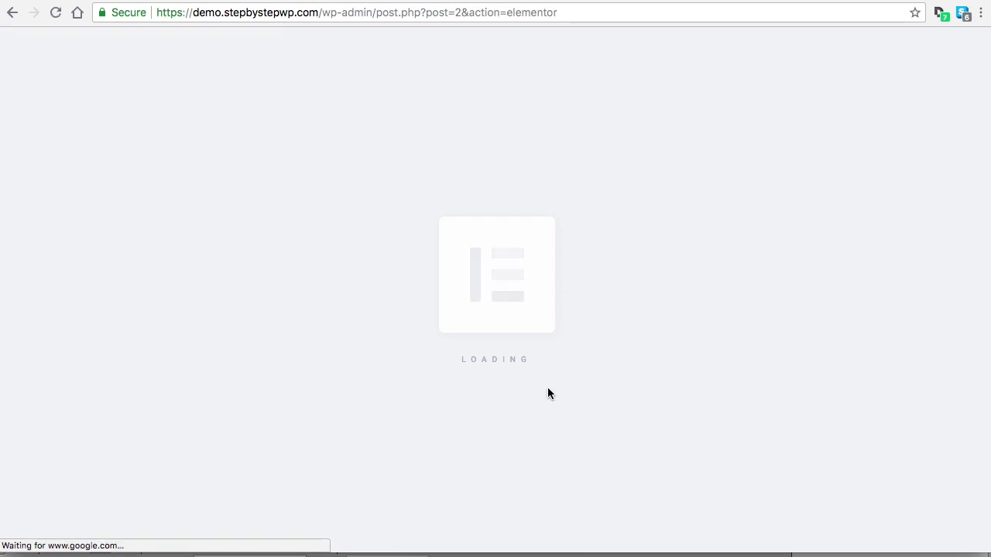
- Open the settings of the woman-with-laptop image in the two-column section's left column
scroll(560, 375, "down", 3)
scroll(711, 431, "down", 5)
scroll(706, 428, "up", 3)
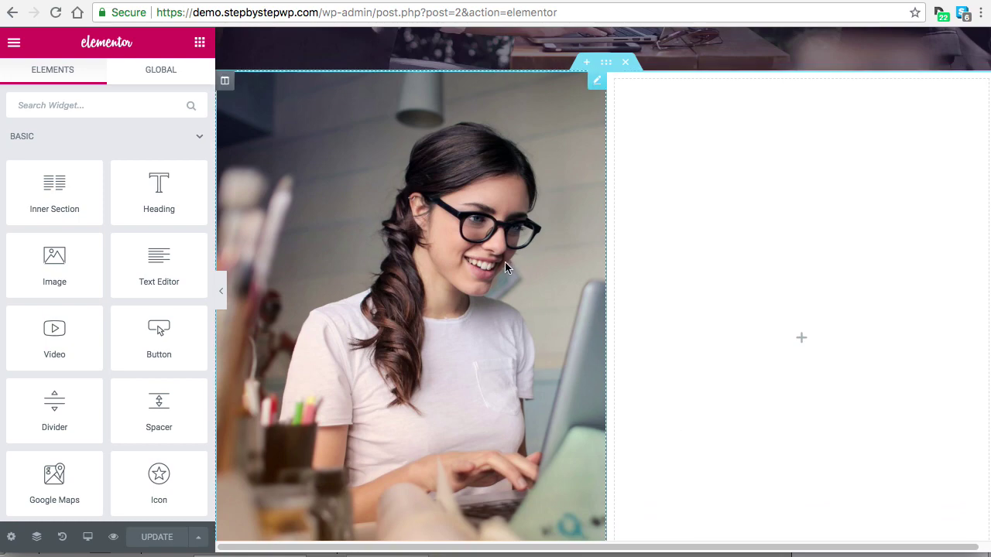
left_click(437, 284)
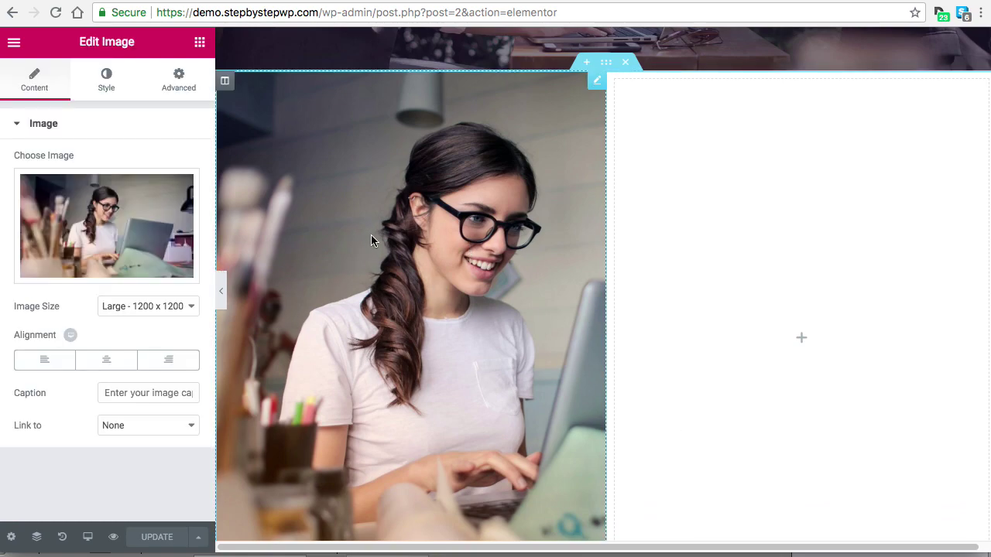
- Replace the left column's picture with the cropped 905 × 1240 image of the woman from the Media Library
left_click(112, 269)
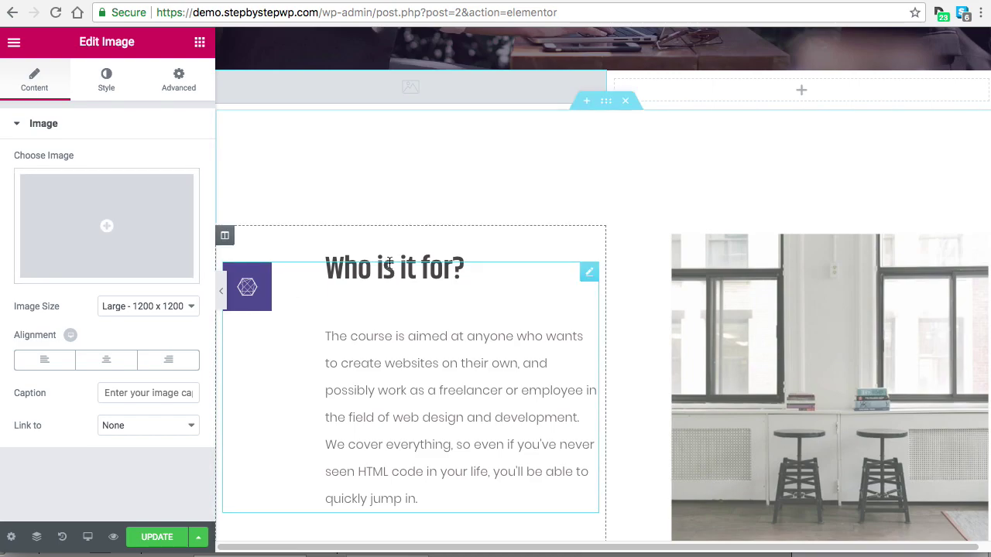
left_click(100, 229)
scroll(470, 277, "down", 8)
left_click(540, 263)
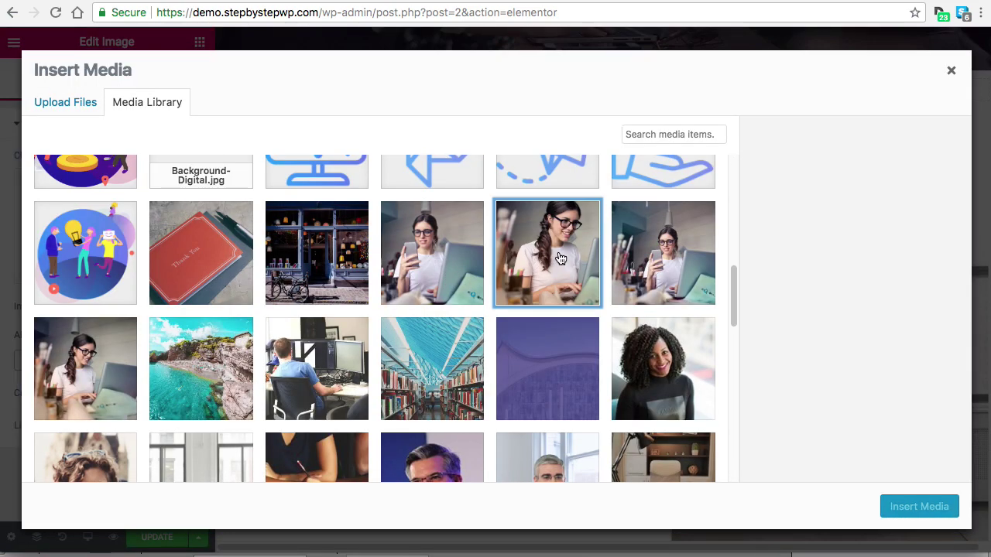
left_click_drag(755, 313, 775, 313)
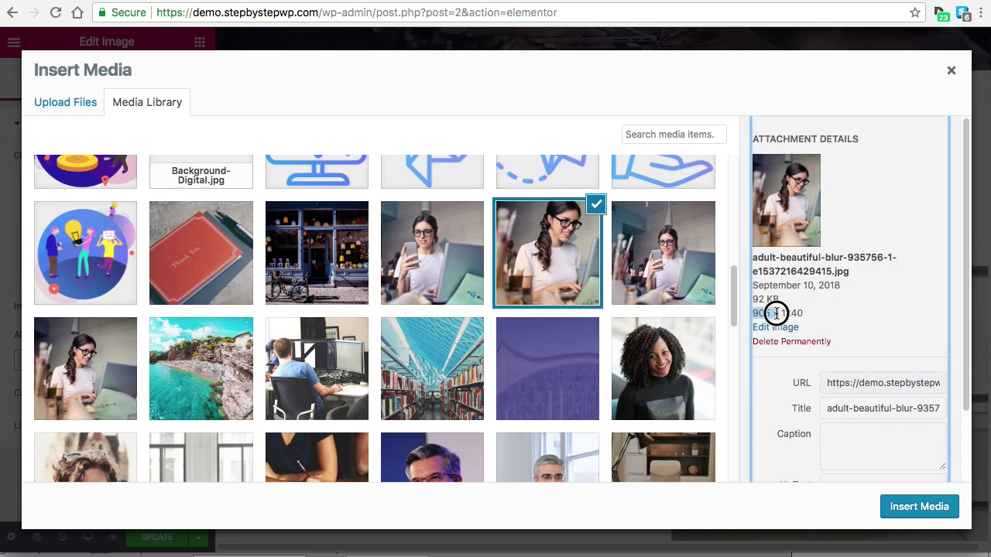
left_click(927, 505)
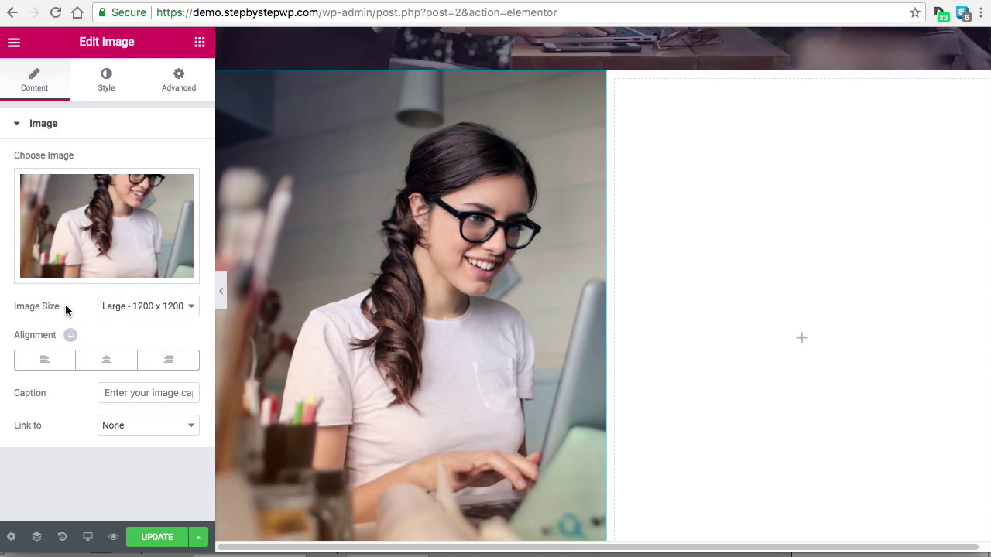
- Set the image size of the cropped picture to Full and update the page
left_click(106, 311)
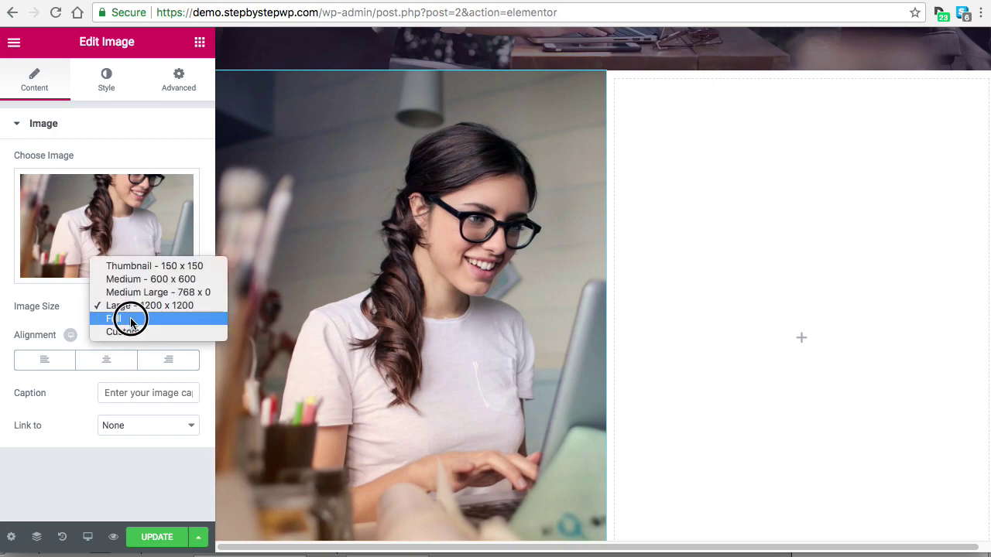
left_click(130, 318)
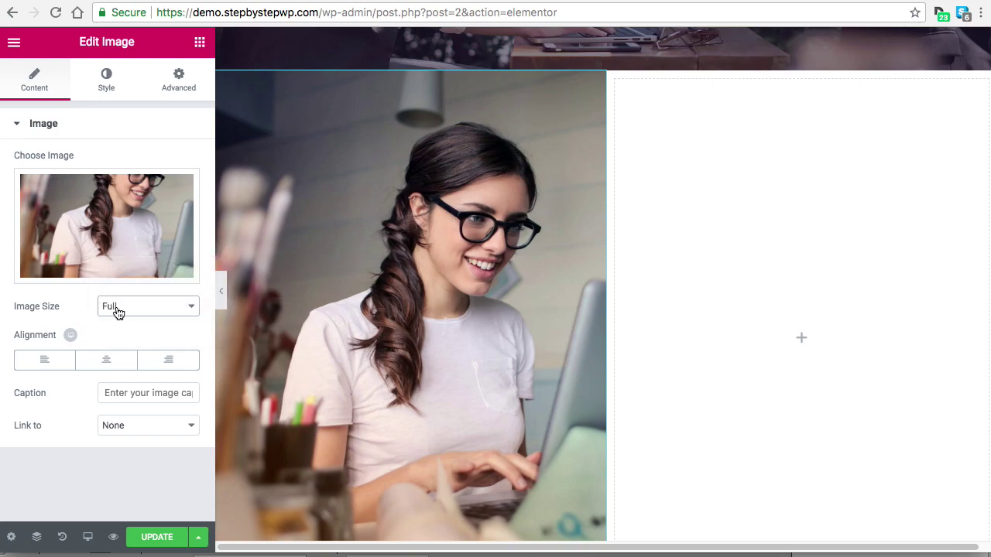
left_click(122, 314)
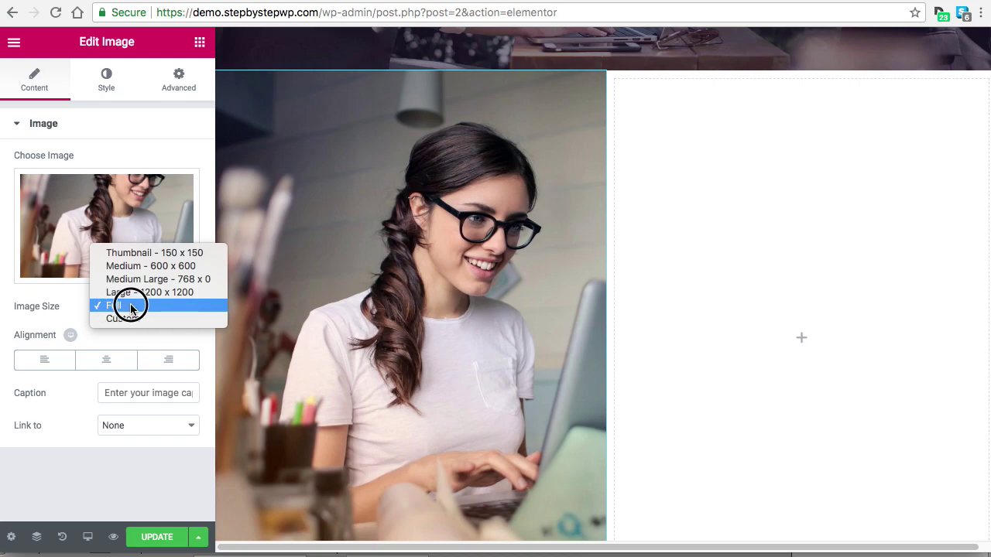
left_click(124, 308)
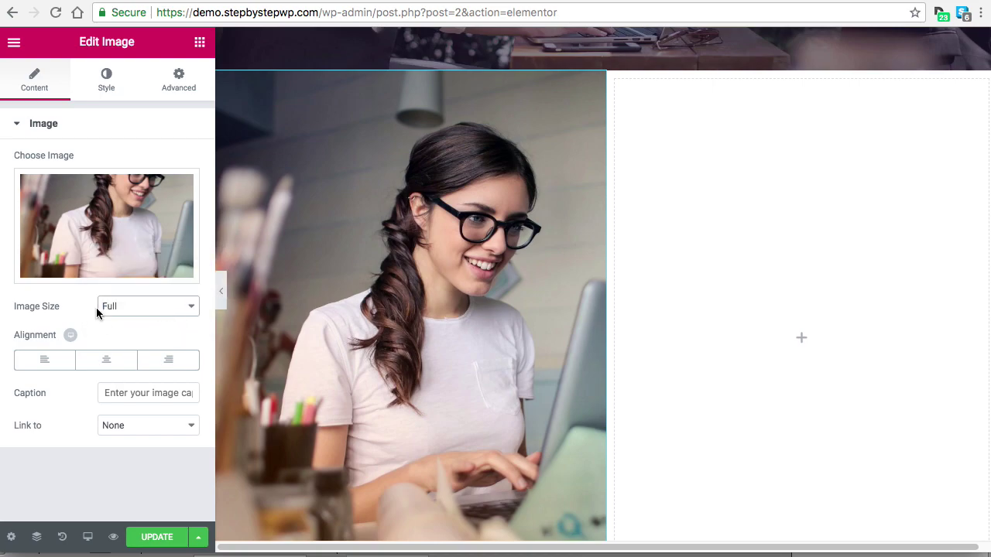
left_click(159, 542)
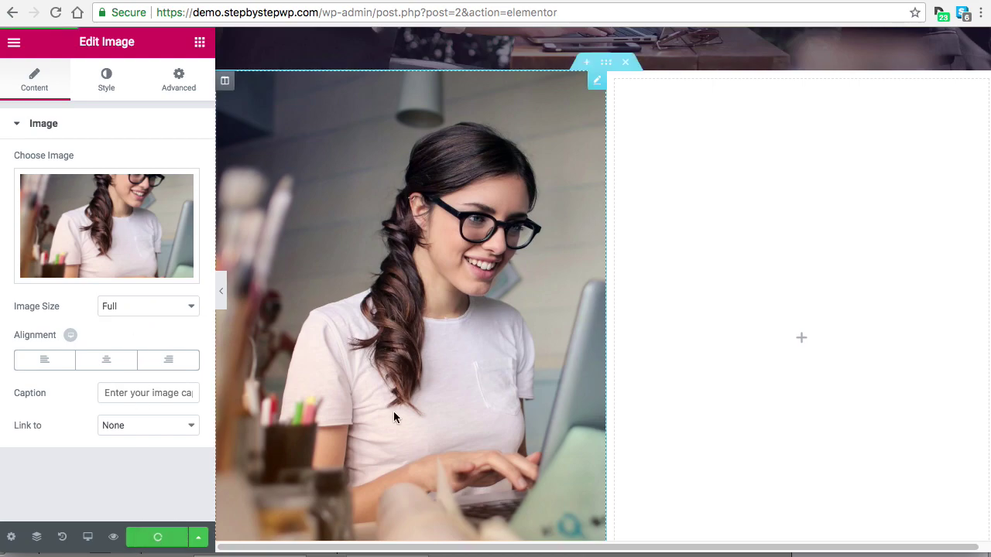
- Duplicate the "Who is it for?" column and move one copy beside the woman's image in the section above
scroll(503, 337, "up", 2)
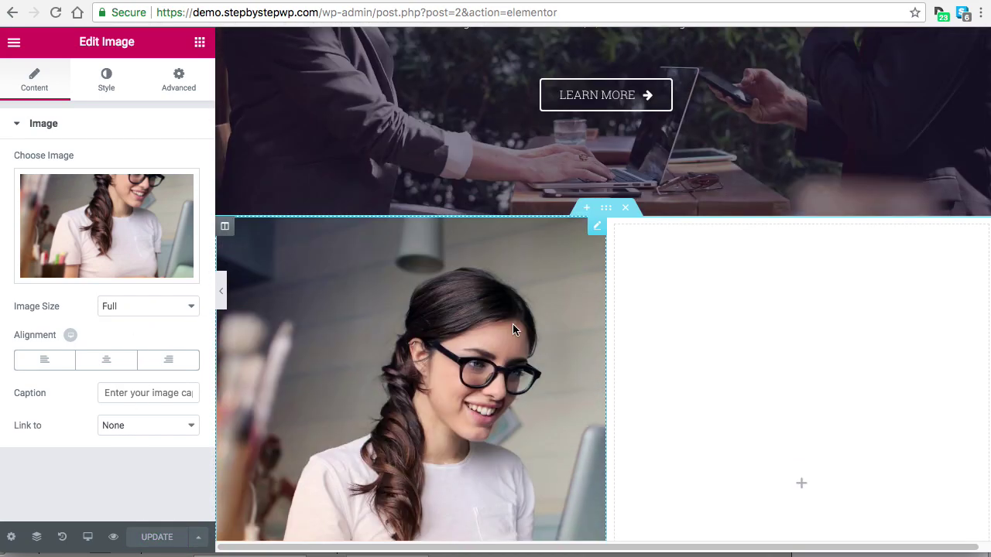
scroll(546, 314, "down", 6)
scroll(546, 320, "up", 1)
scroll(551, 334, "down", 2)
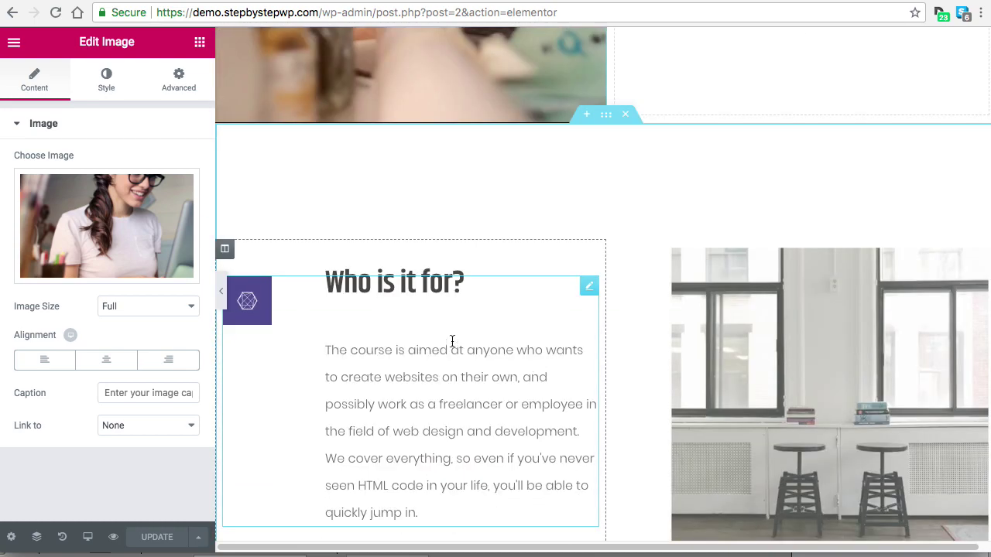
right_click(225, 256)
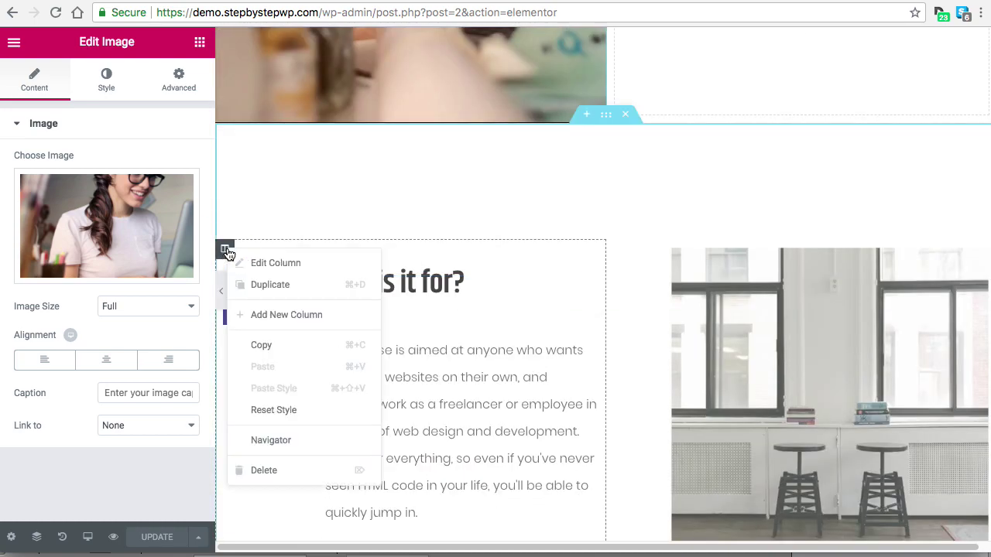
left_click(283, 286)
left_click_drag(486, 248, 611, 179)
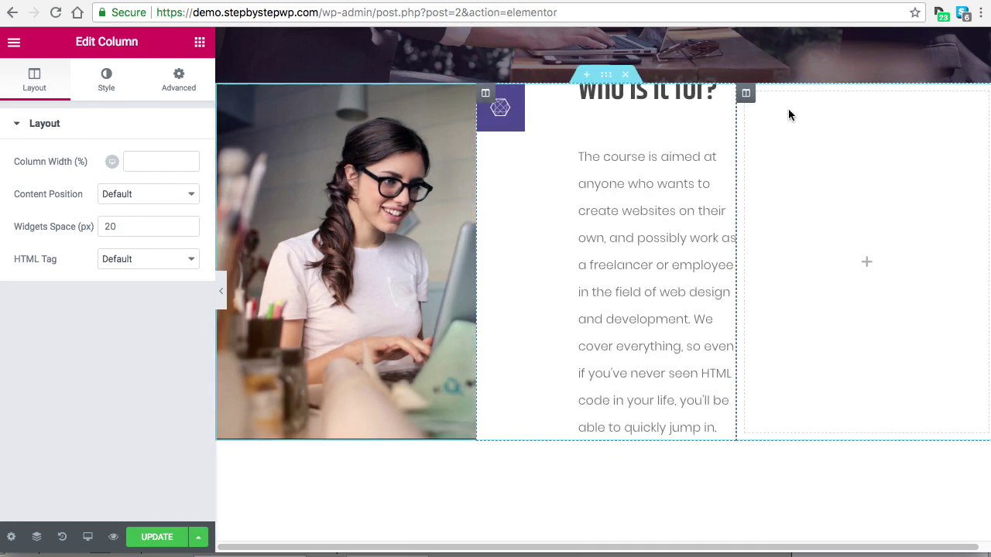
- Delete the empty third column from the image section
right_click(747, 94)
left_click(785, 321)
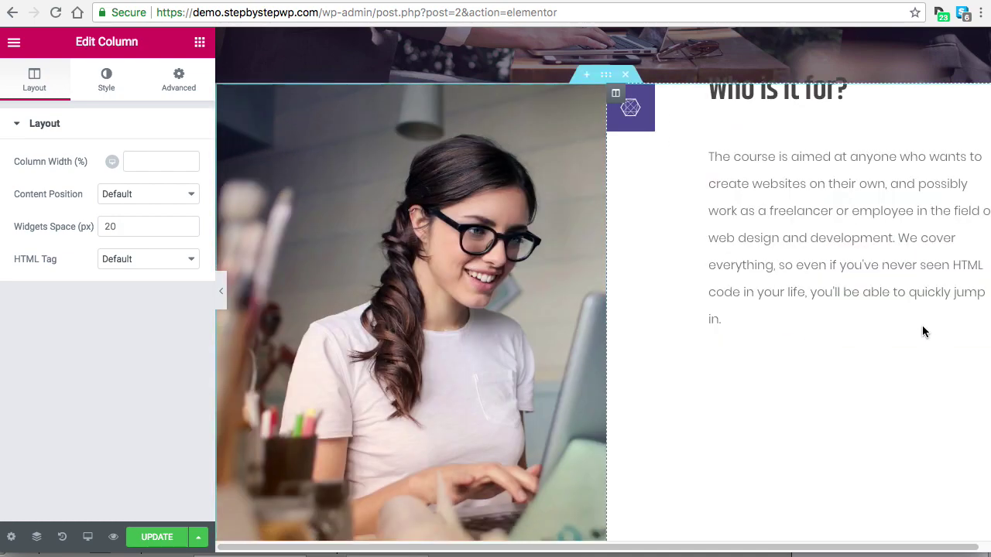
scroll(747, 194, "up", 2)
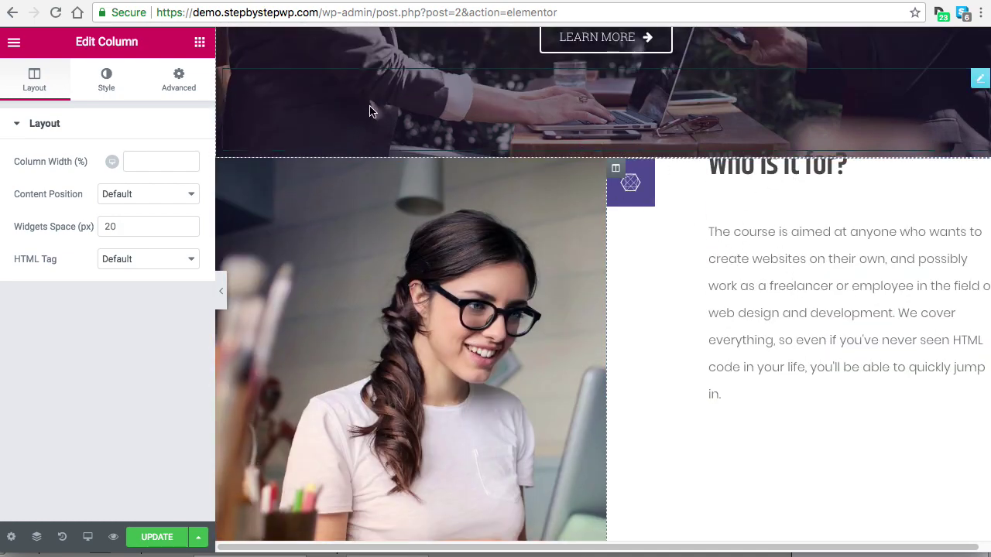
- Add a Spacer widget above the "Who is it for?" content beside the image and set its space to 103
left_click(199, 42)
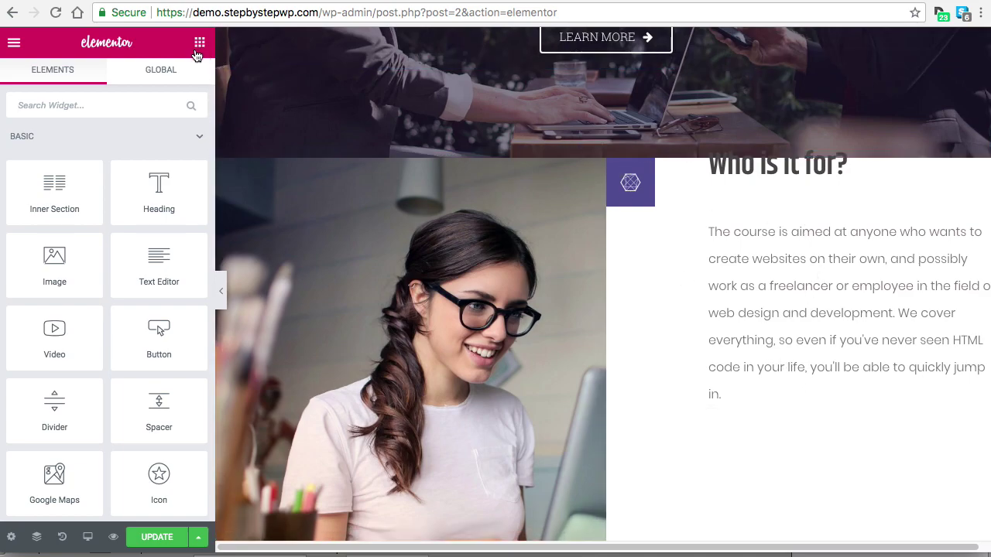
left_click_drag(159, 406, 789, 177)
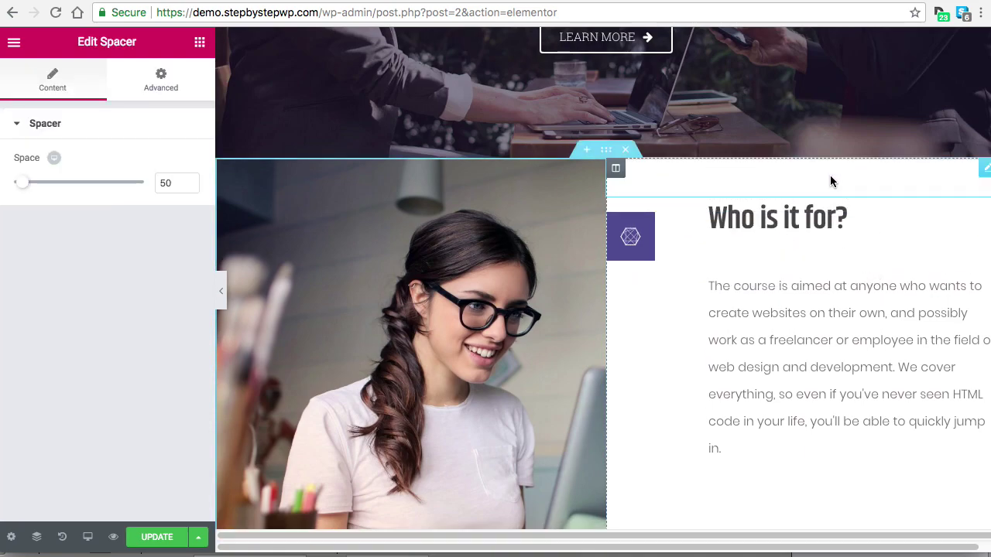
left_click_drag(23, 183, 33, 183)
scroll(739, 309, "down", 2)
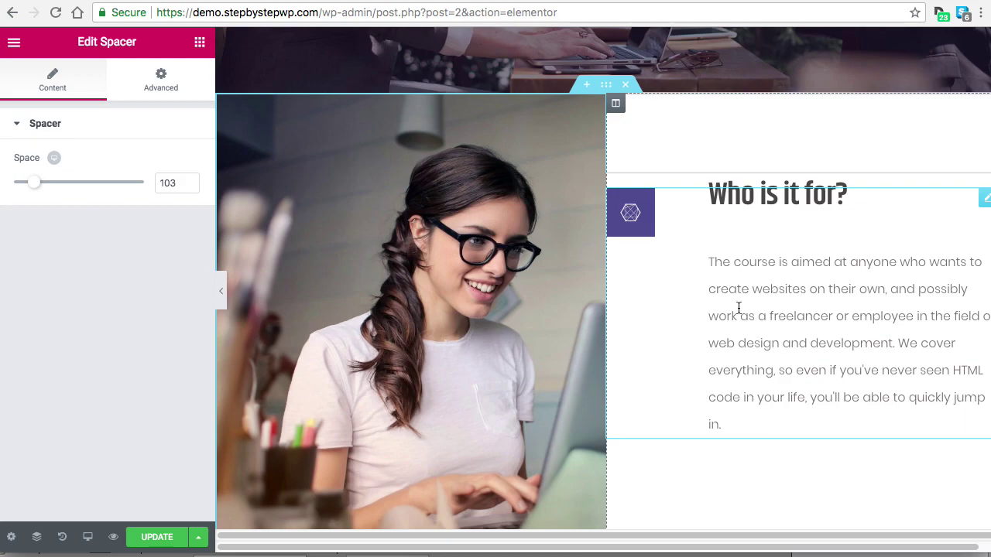
- Preview the page in Mobile view and examine how the image, spacer and "Who is it for?" content stack
left_click(89, 540)
left_click(97, 495)
scroll(623, 275, "down", 5)
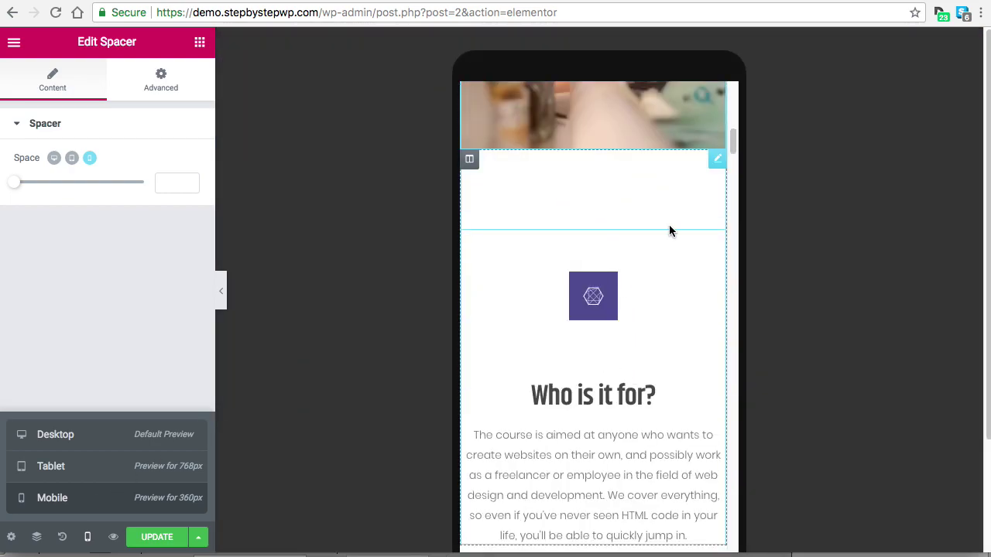
scroll(668, 317, "up", 5)
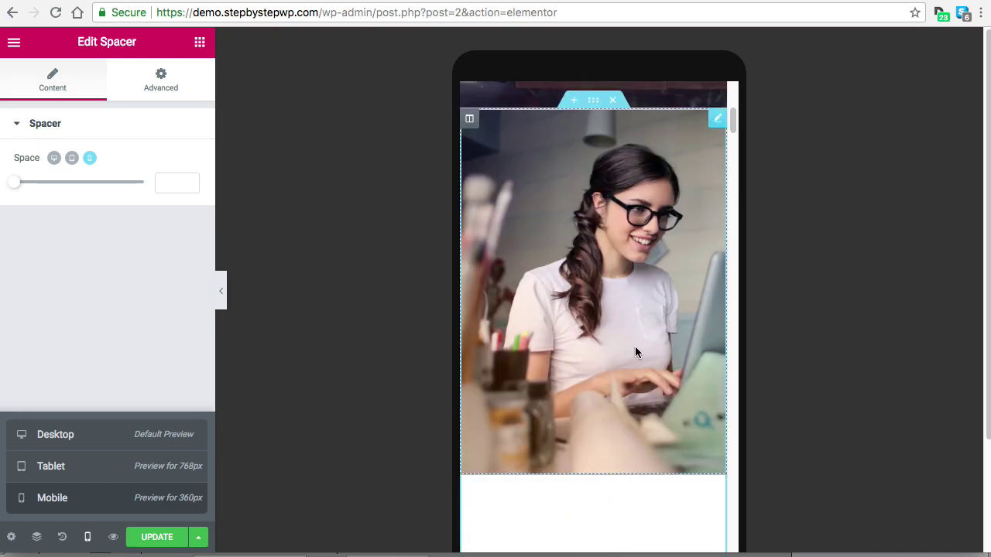
scroll(637, 328, "up", 4)
scroll(672, 332, "down", 3)
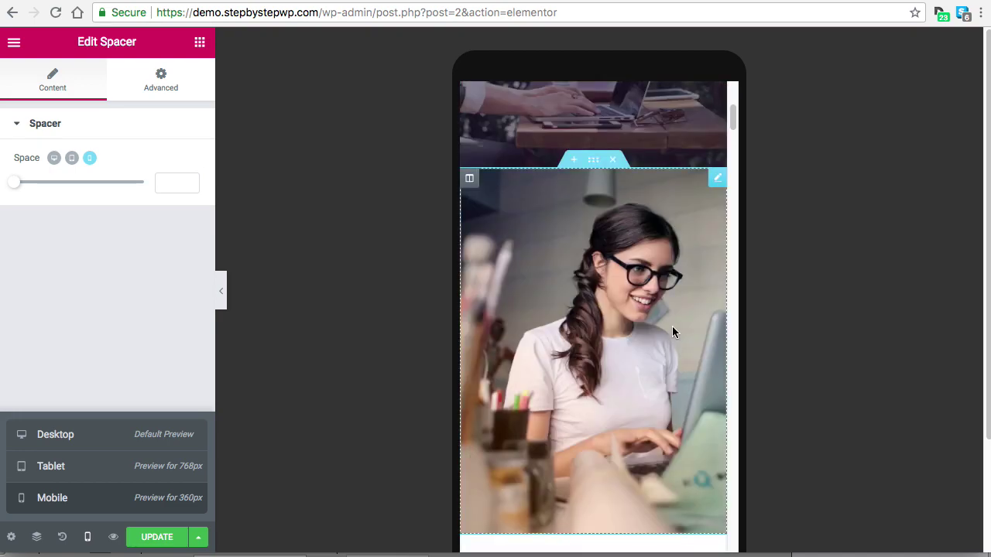
scroll(672, 332, "down", 2)
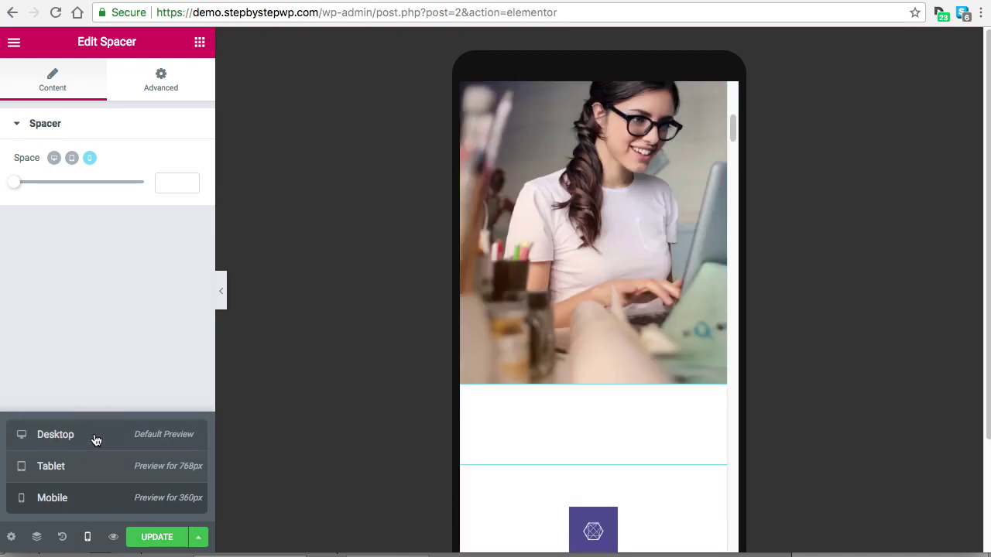
- Return to the Desktop preview and delete the spacer above the "Who is it for?" content
left_click(56, 434)
scroll(787, 130, "up", 5)
scroll(753, 342, "down", 2)
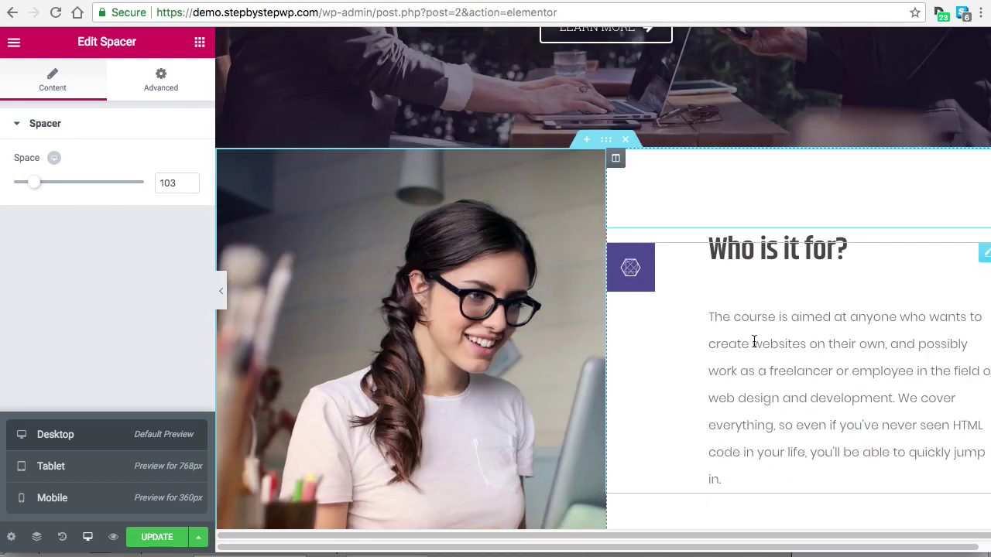
scroll(766, 232, "down", 1)
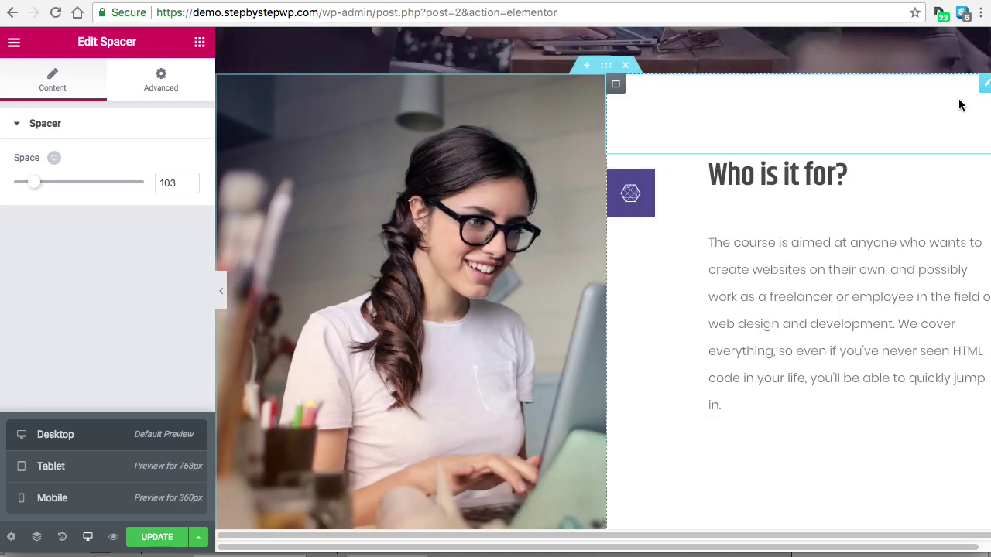
right_click(763, 115)
left_click(820, 334)
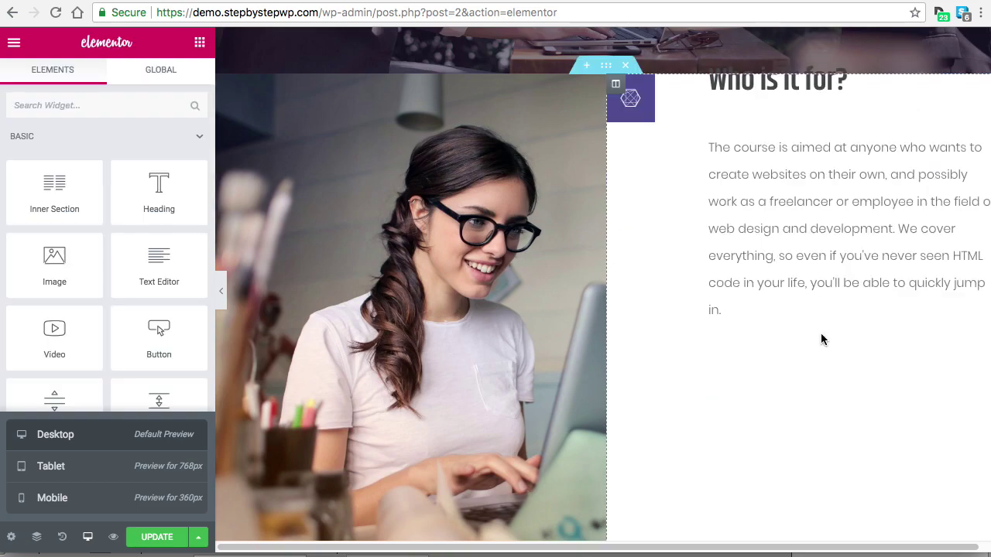
- Open the settings of the "Who is it for?" column beside the image and examine its style and layout options
left_click(615, 87)
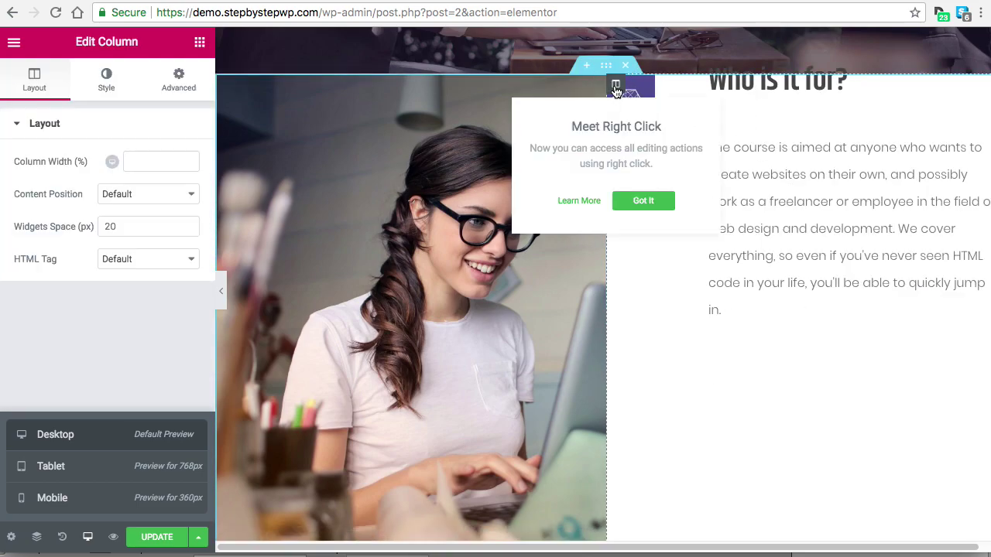
right_click(616, 90)
left_click(659, 99)
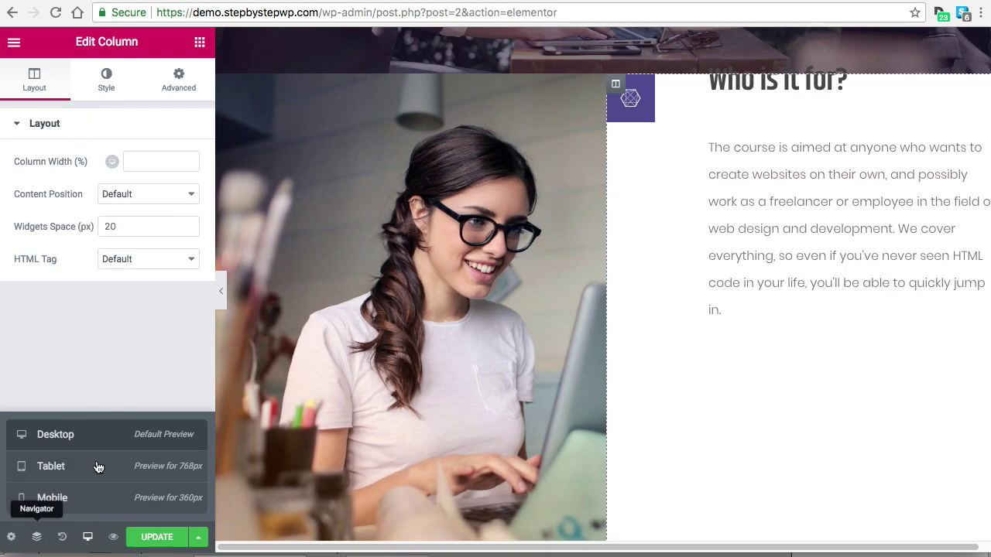
left_click(100, 79)
left_click(31, 84)
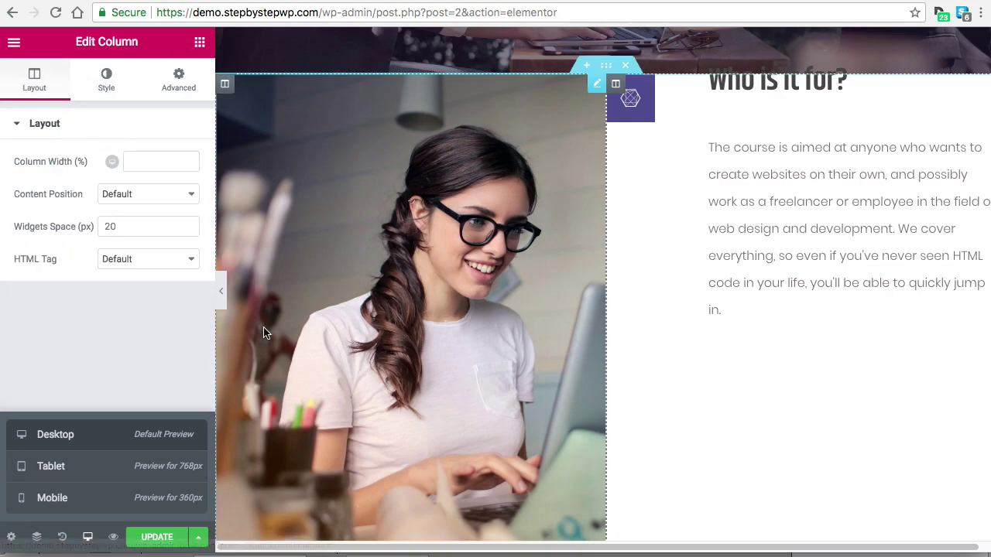
- Open the image section's settings, set its Content Position to Middle, and check the result on the page
right_click(614, 80)
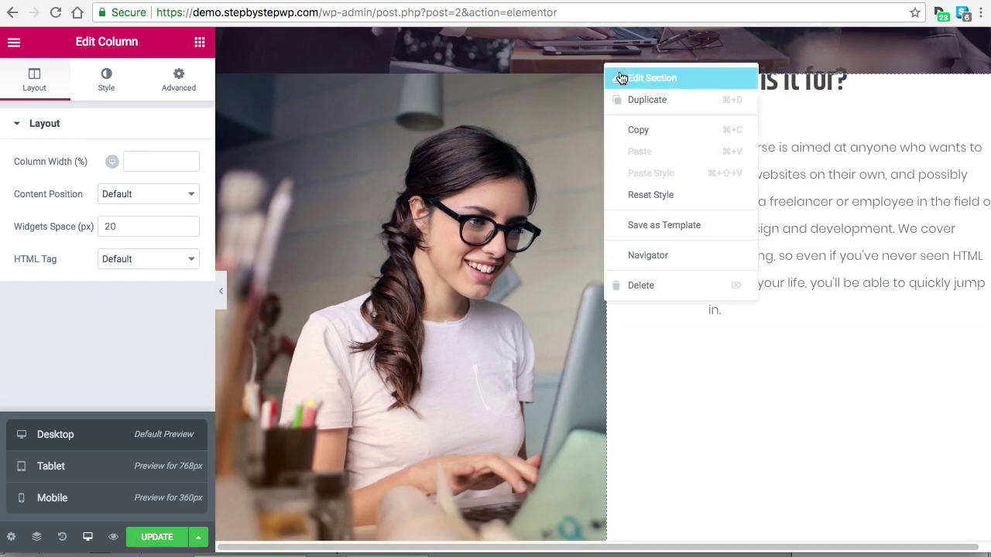
left_click(633, 80)
scroll(147, 243, "down", 2)
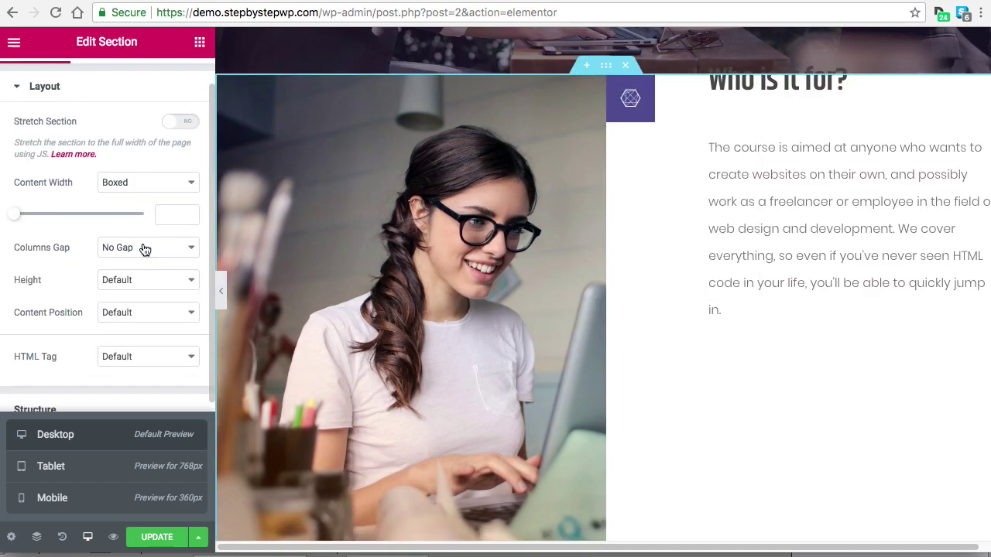
scroll(147, 280, "down", 1)
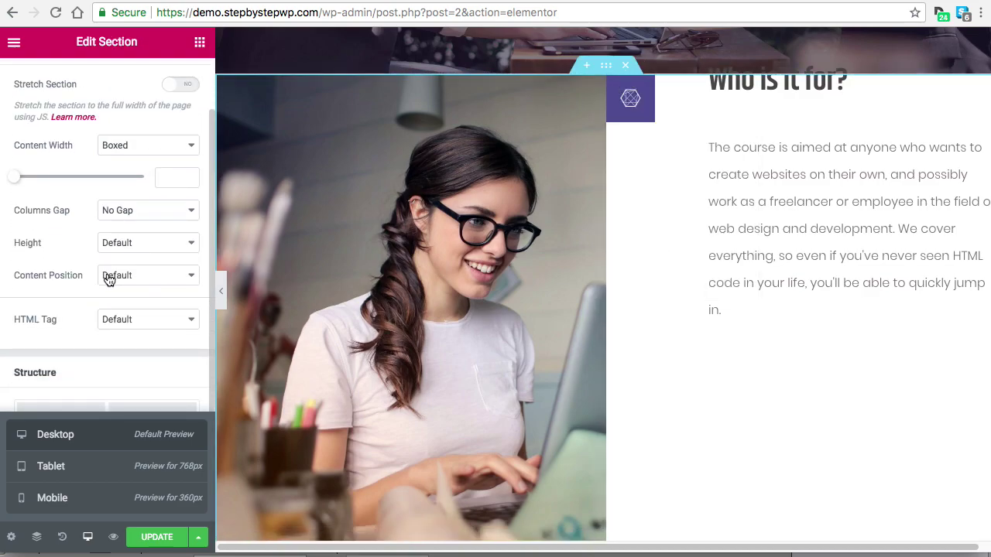
left_click(109, 280)
left_click(136, 300)
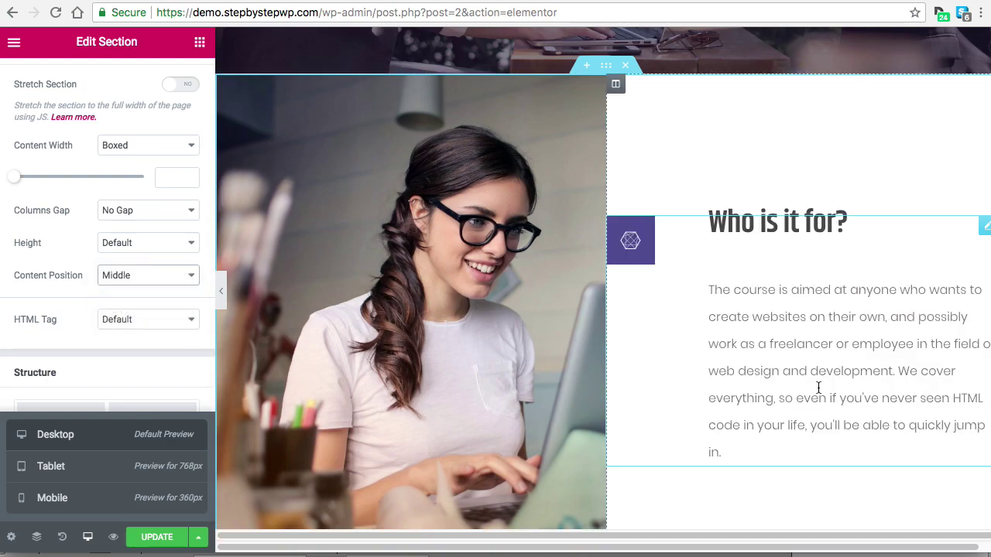
scroll(818, 436, "down", 3)
scroll(736, 398, "up", 3)
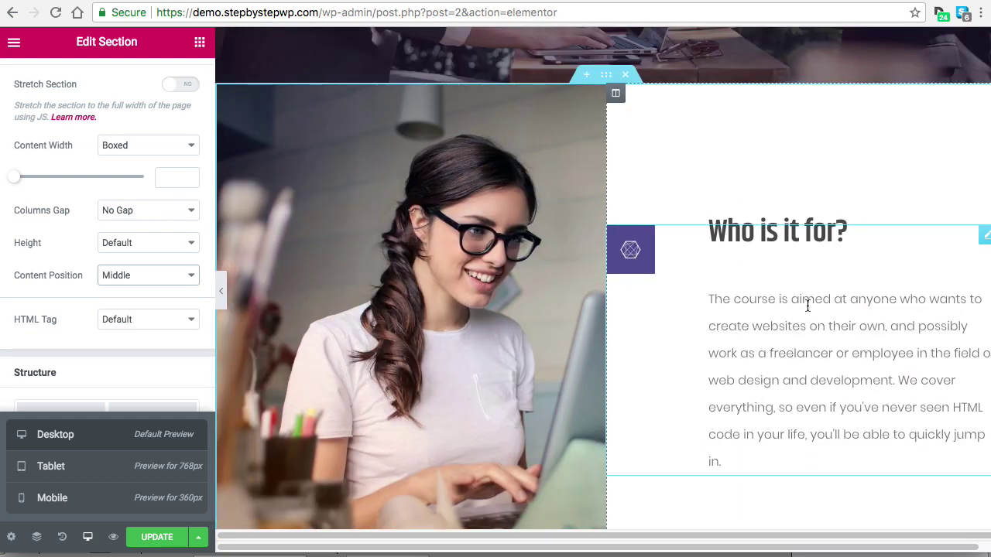
scroll(807, 306, "up", 10)
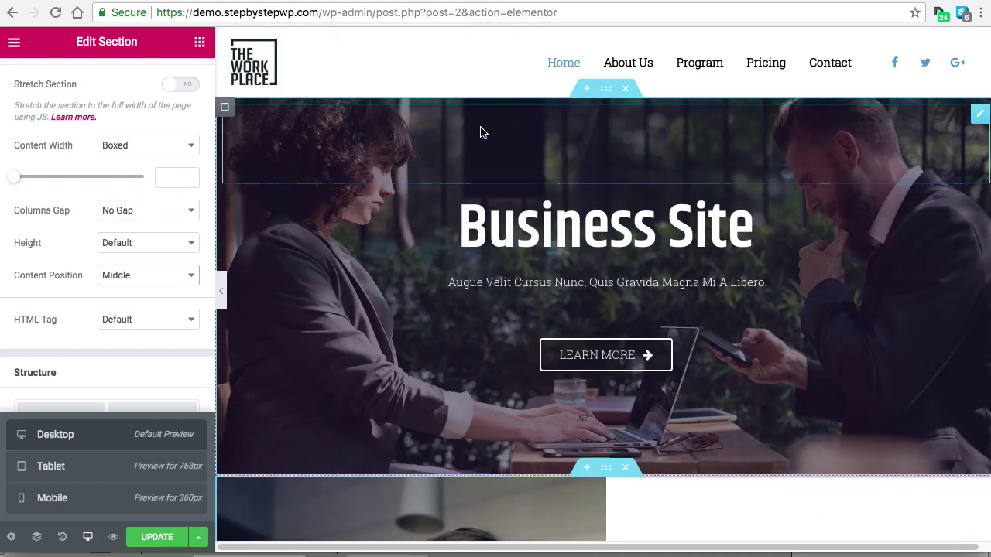
scroll(619, 168, "down", 9)
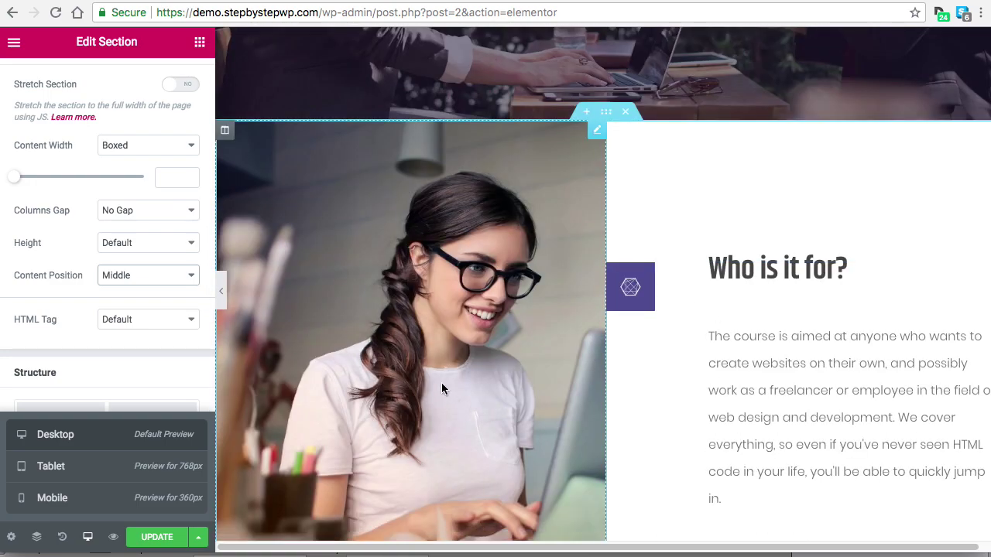
- Examine the hero section and the image section, comparing how the "Who is it for?" content is vertically centred beside the picture
scroll(805, 336, "down", 4)
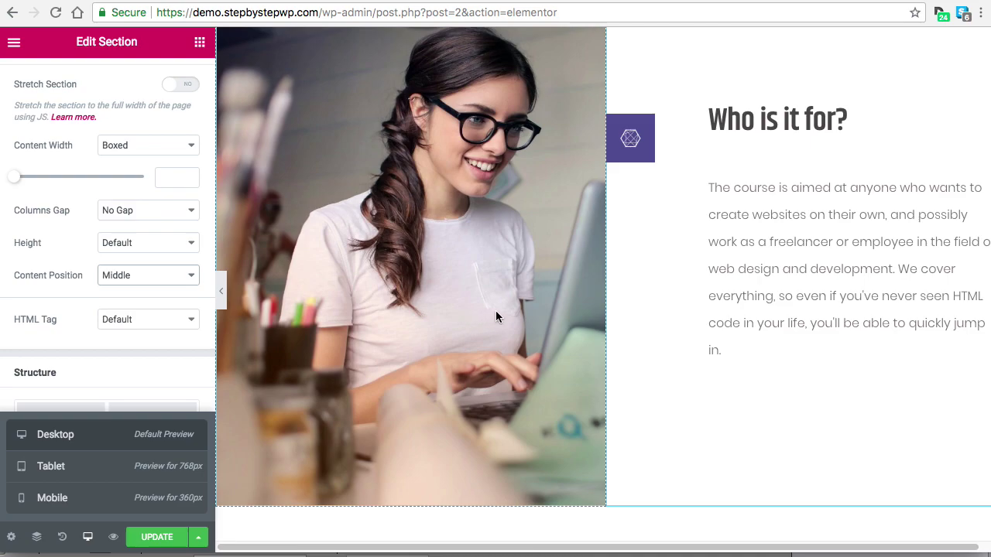
scroll(496, 317, "up", 10)
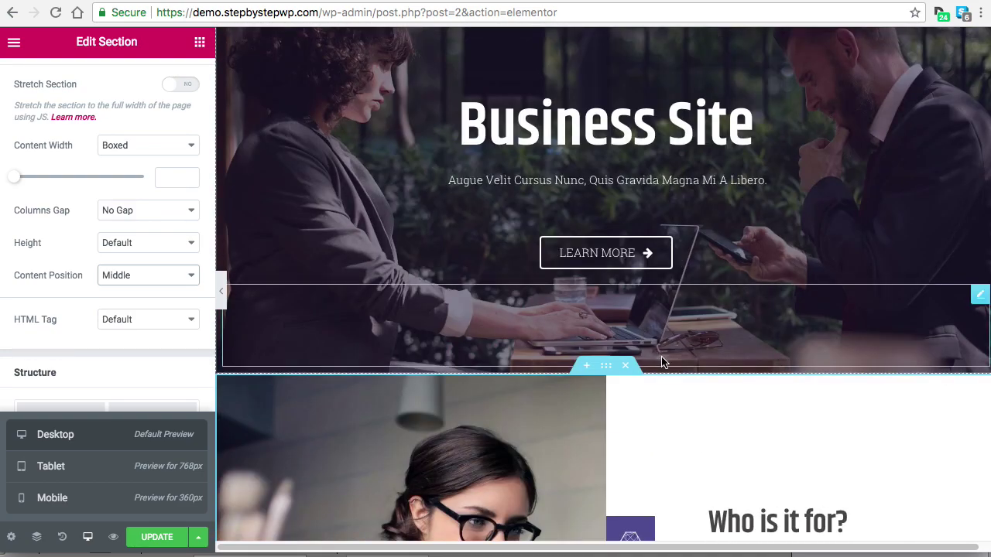
scroll(784, 342, "up", 3)
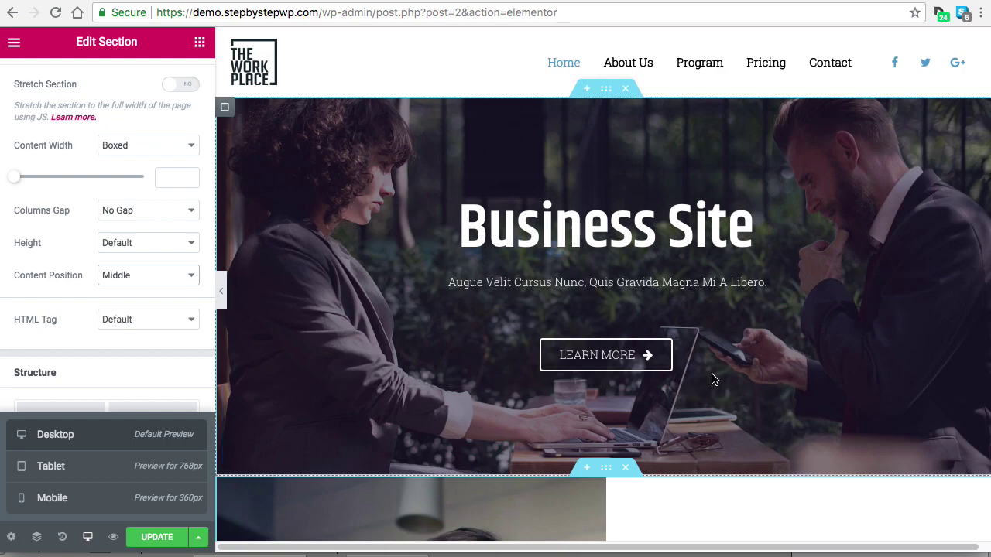
scroll(747, 326, "down", 5)
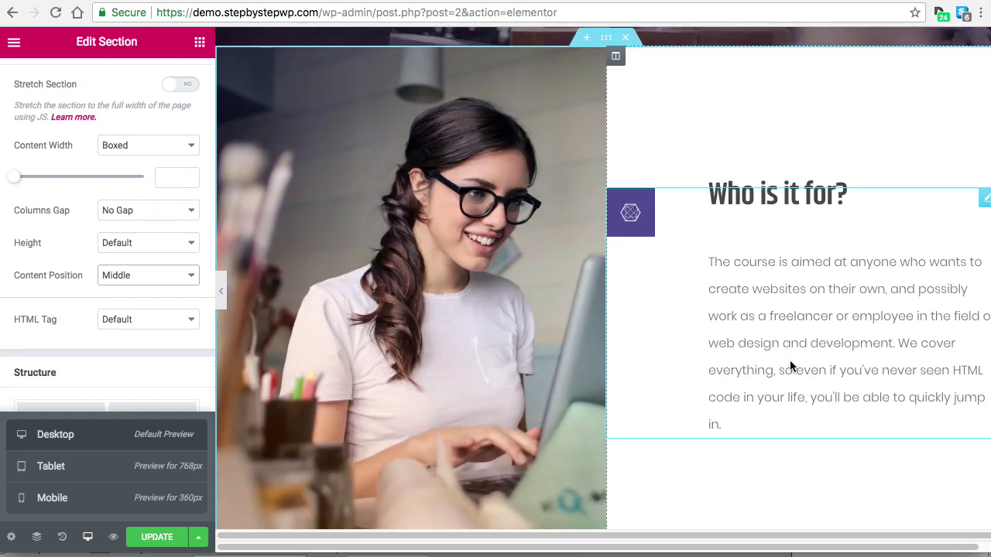
scroll(791, 361, "down", 1)
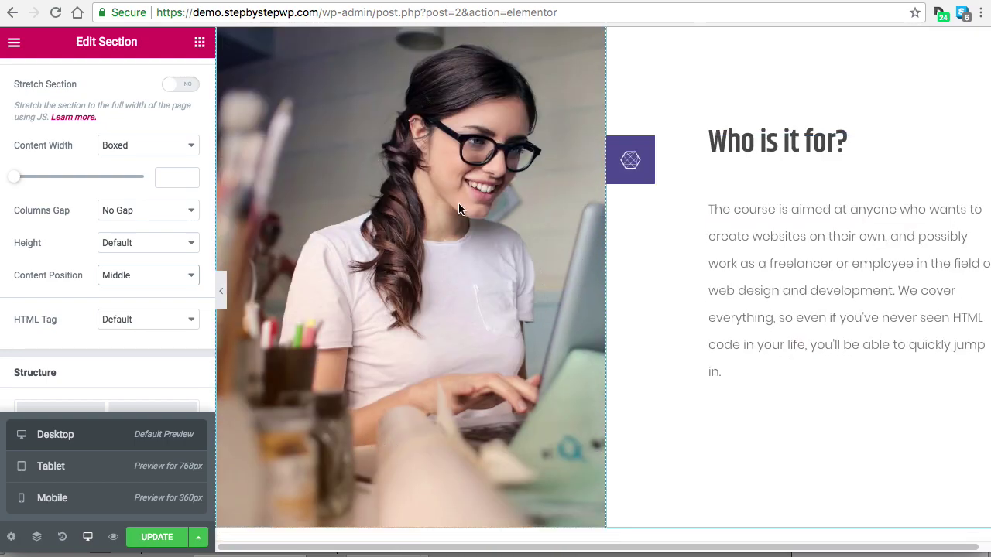
scroll(748, 327, "up", 1)
scroll(422, 225, "up", 1)
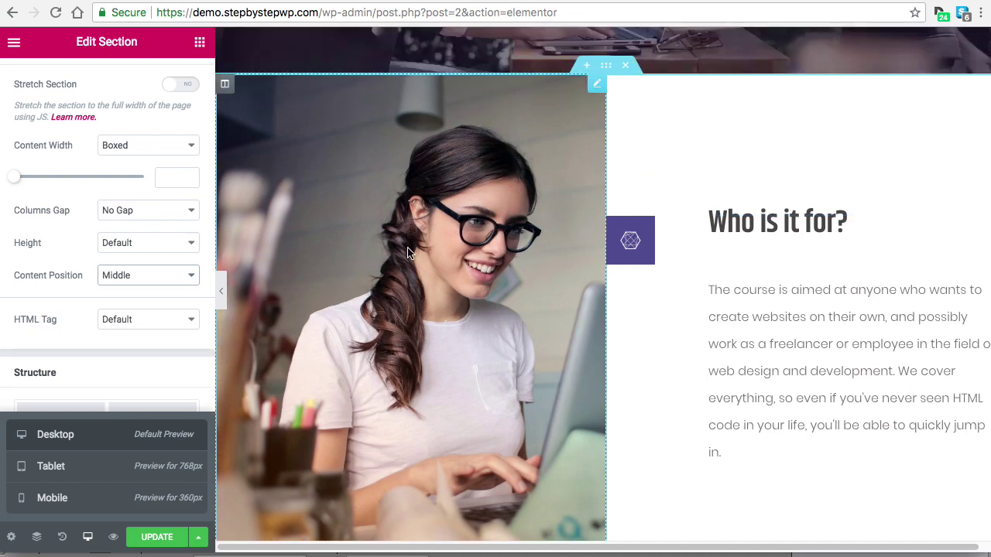
scroll(443, 259, "down", 5)
scroll(656, 329, "up", 2)
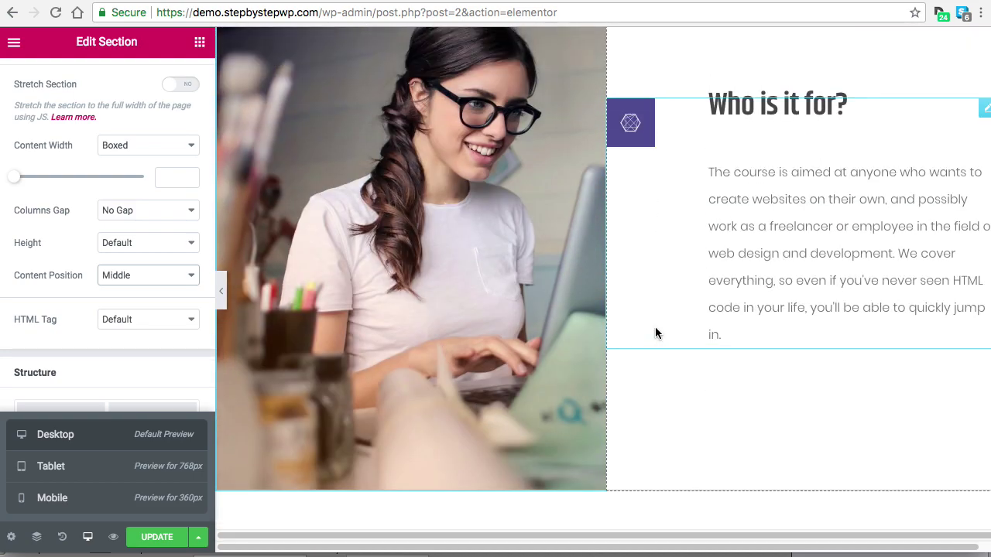
scroll(502, 308, "up", 2)
scroll(500, 306, "up", 1)
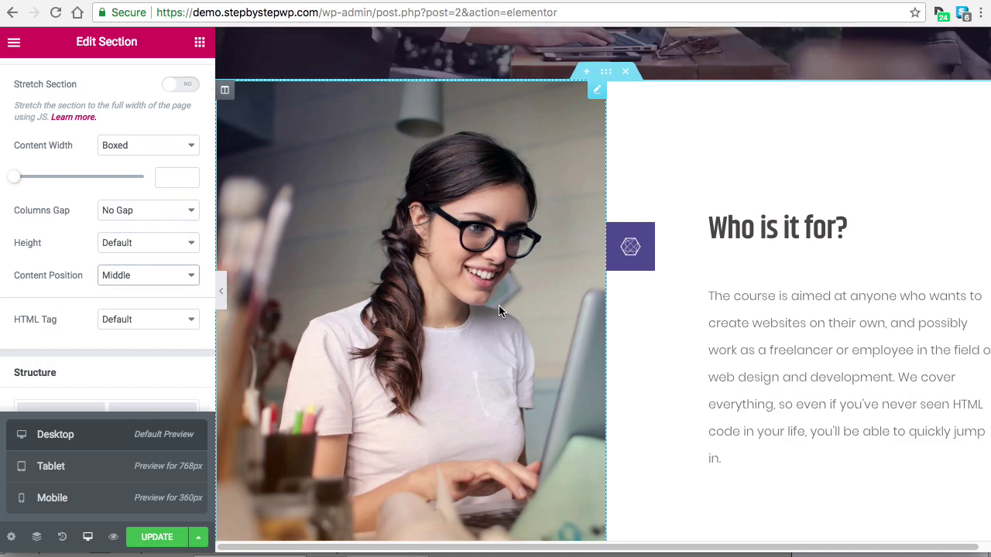
scroll(449, 326, "down", 2)
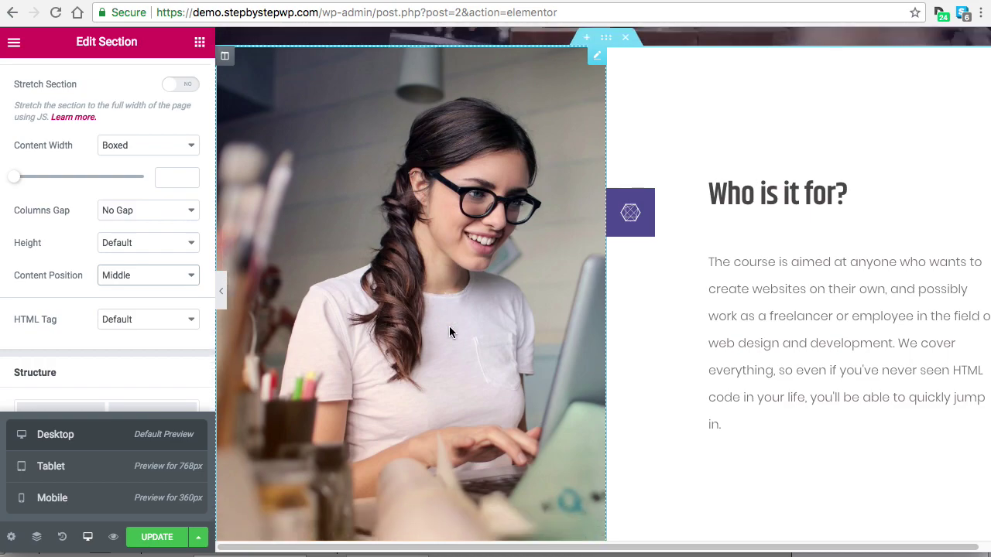
scroll(821, 317, "up", 1)
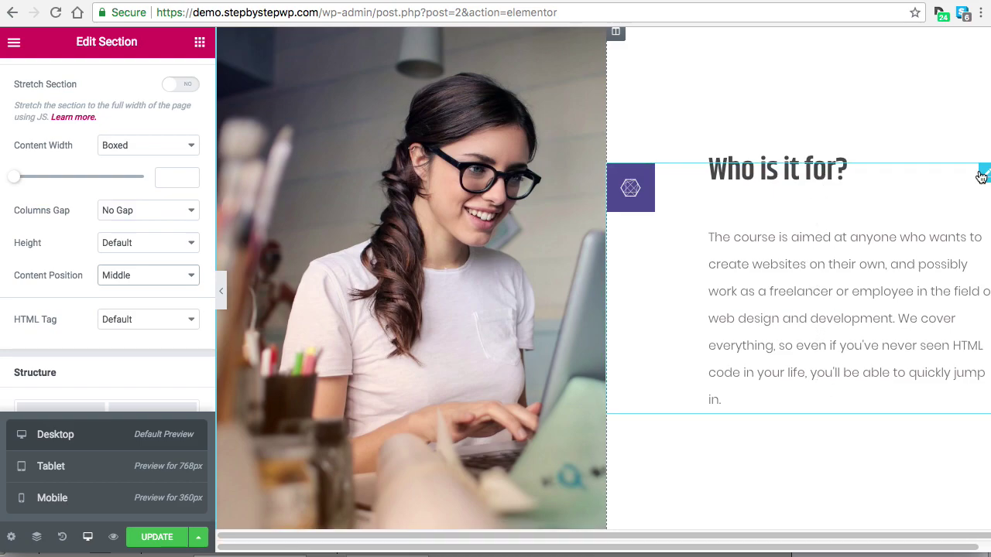
- Duplicate the "Who is it for?" icon box in the column beside the image
right_click(898, 209)
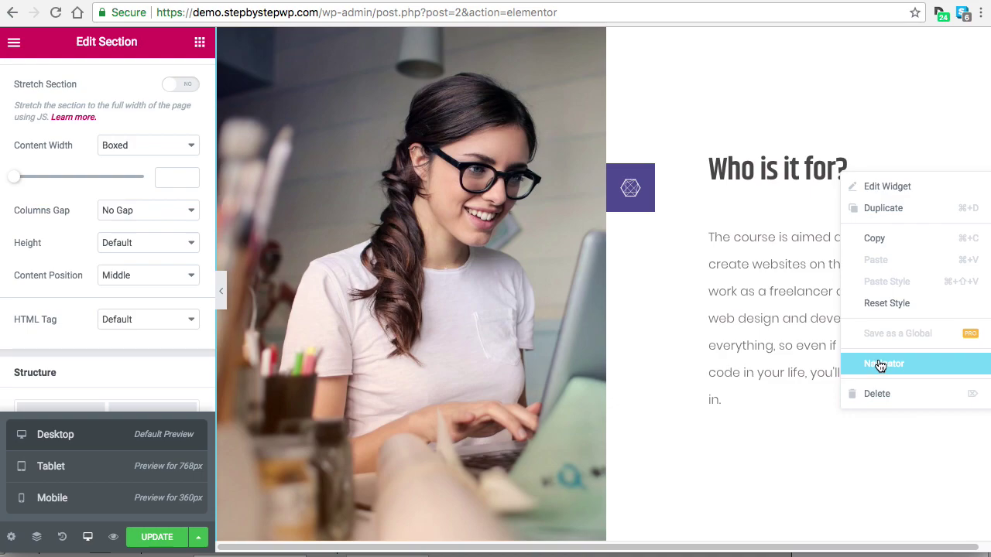
left_click(883, 208)
scroll(874, 240, "down", 5)
scroll(868, 240, "up", 4)
- Duplicate the upper "Who is it for?" icon box once more to add a third one to the column
right_click(816, 236)
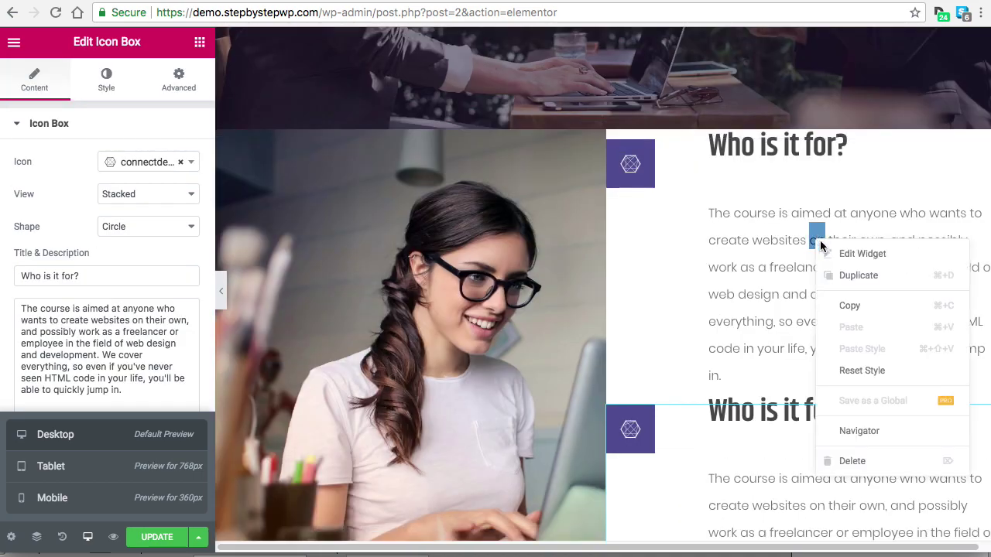
left_click(867, 277)
scroll(823, 294, "down", 5)
scroll(663, 335, "down", 3)
scroll(537, 378, "down", 2)
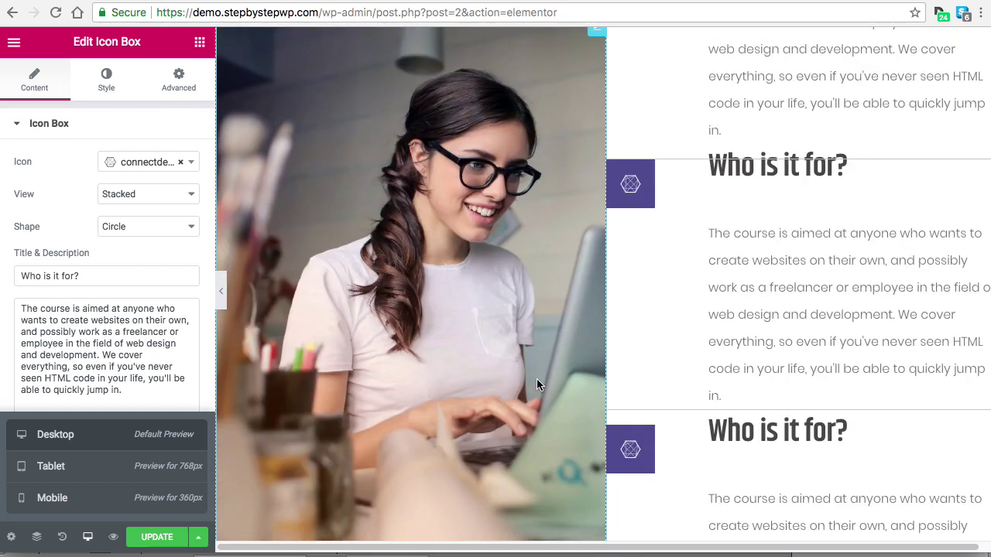
- Examine how the image is positioned vertically in its column beside the three stacked icon boxes
scroll(538, 378, "down", 2)
scroll(535, 442, "up", 2)
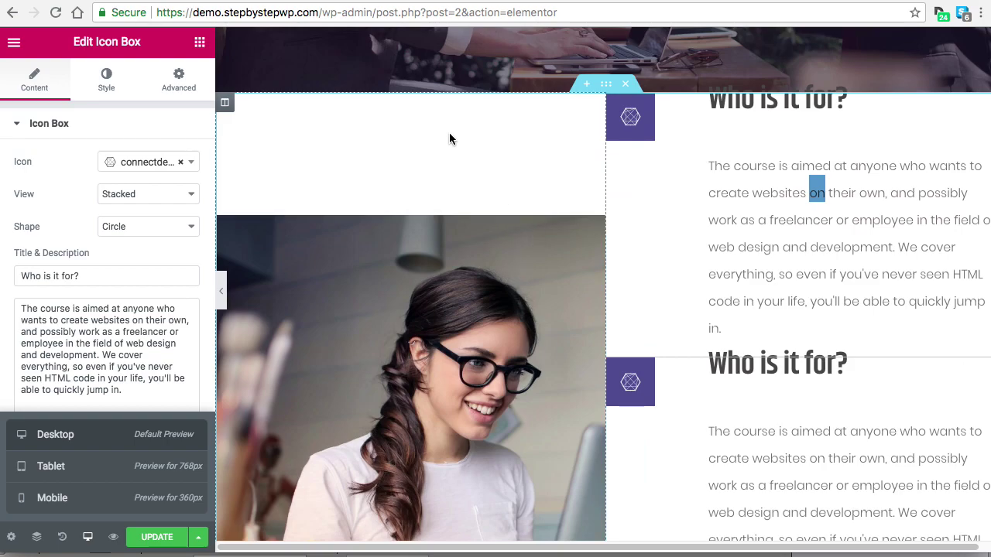
scroll(534, 217, "down", 3)
scroll(480, 440, "down", 2)
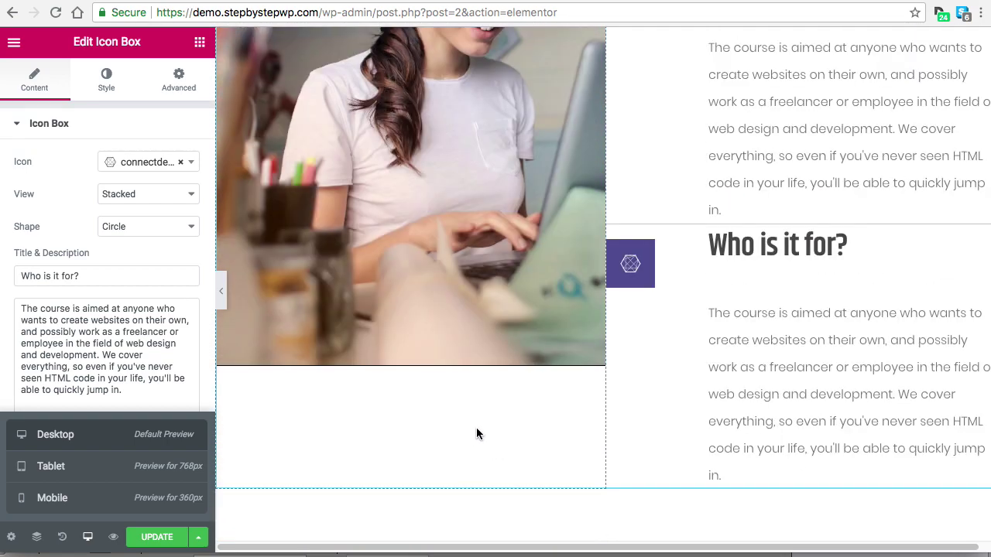
scroll(809, 403, "up", 2)
scroll(804, 126, "down", 3)
double_click(815, 62)
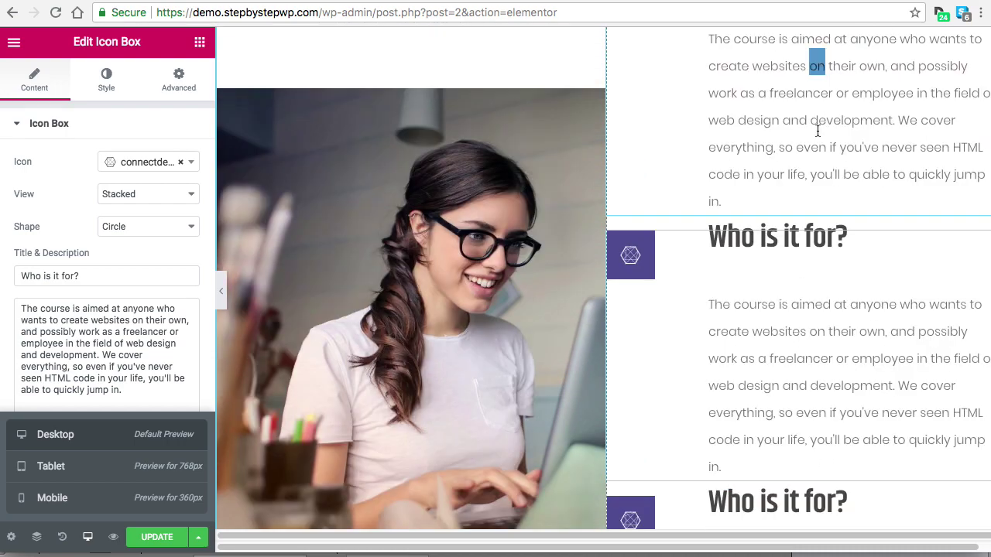
scroll(823, 146, "up", 2)
scroll(742, 272, "down", 6)
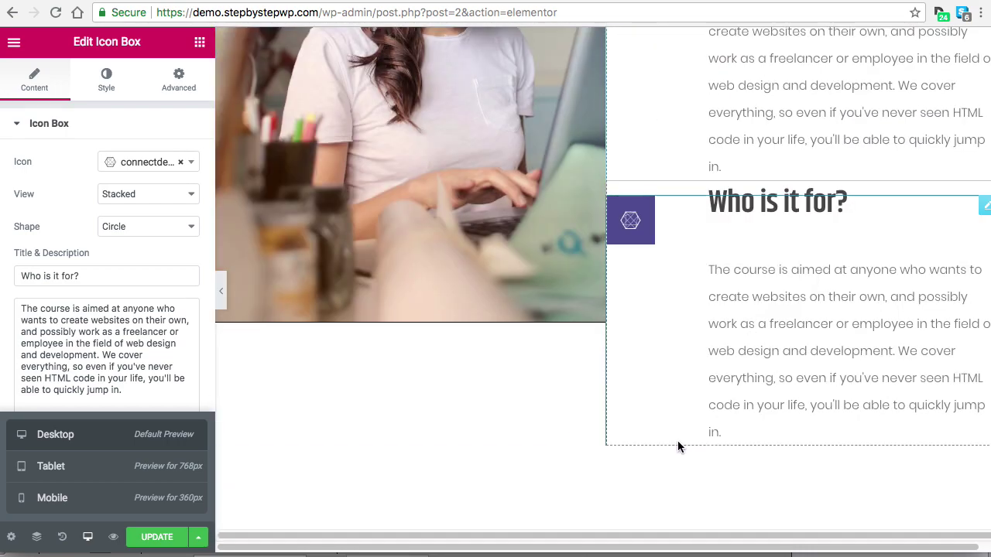
- Delete the lowest "Who is it for?" icon box beside the image and check the section's layout
right_click(830, 279)
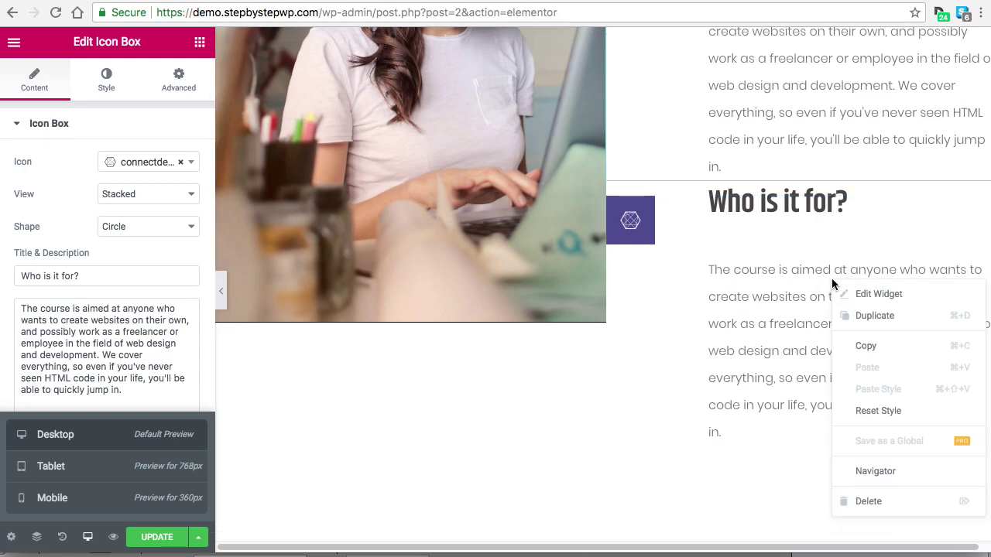
left_click(880, 503)
scroll(696, 409, "up", 4)
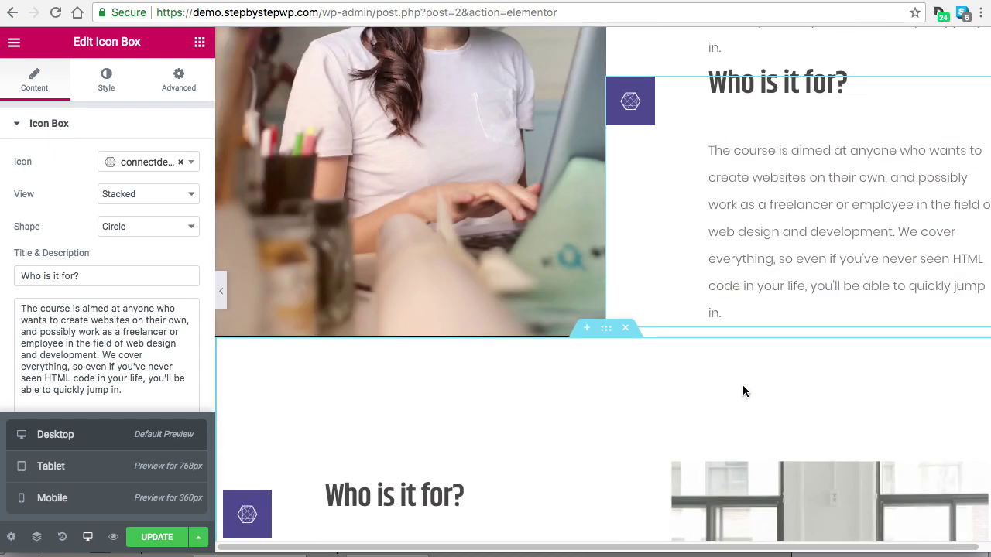
scroll(751, 391, "down", 1)
scroll(753, 393, "up", 3)
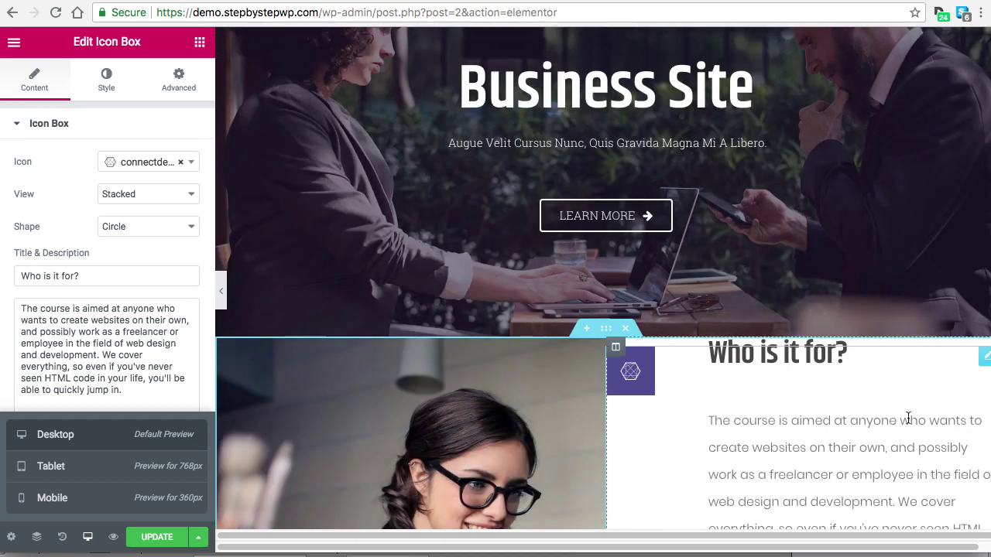
- Open the "Business Site" hero section's style settings and switch its Classic background type off and back on
scroll(721, 434, "up", 2)
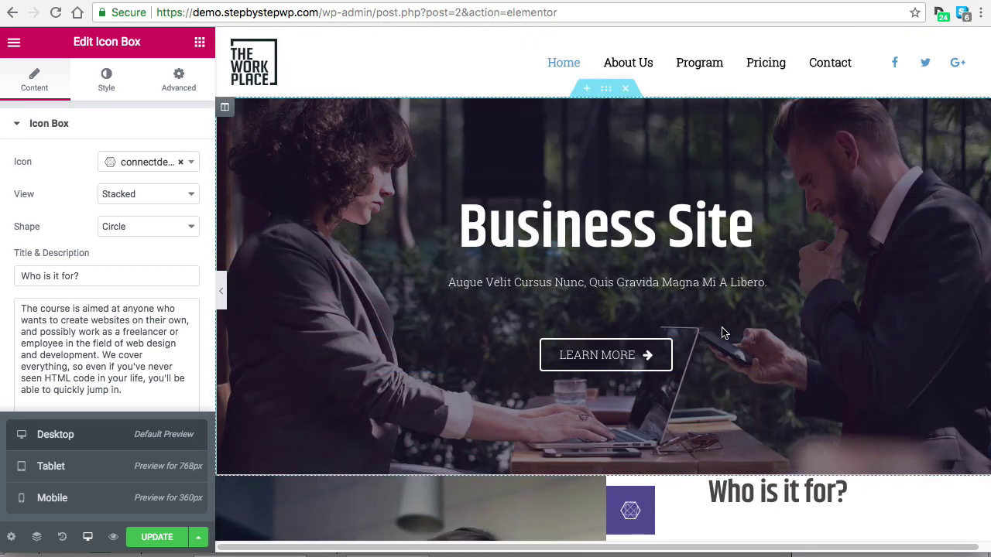
right_click(607, 94)
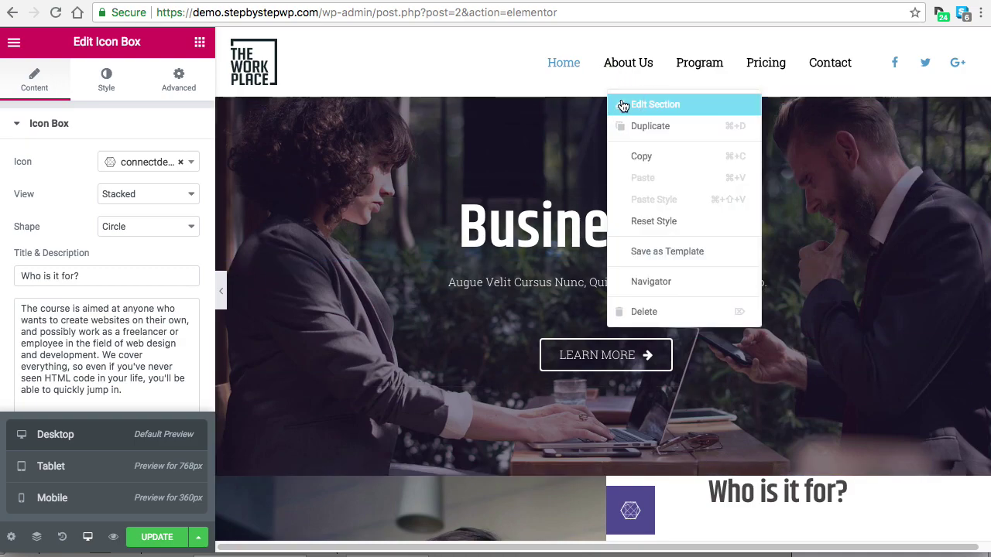
left_click(622, 103)
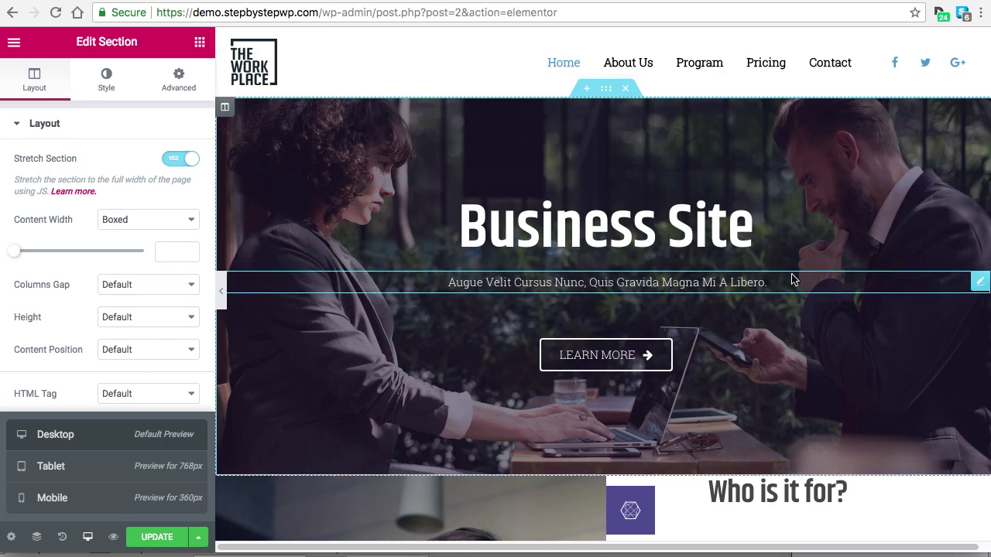
left_click(105, 81)
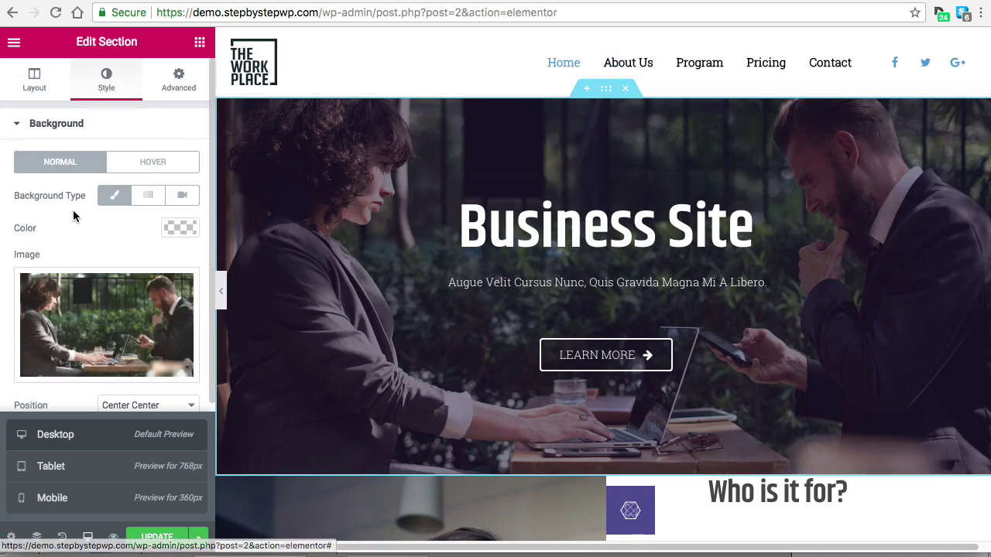
left_click(113, 202)
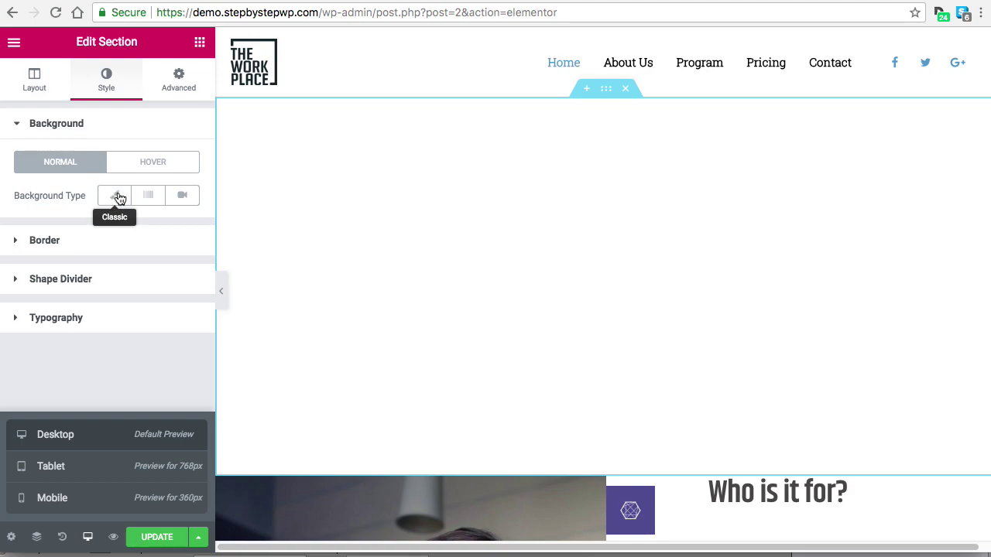
left_click(113, 200)
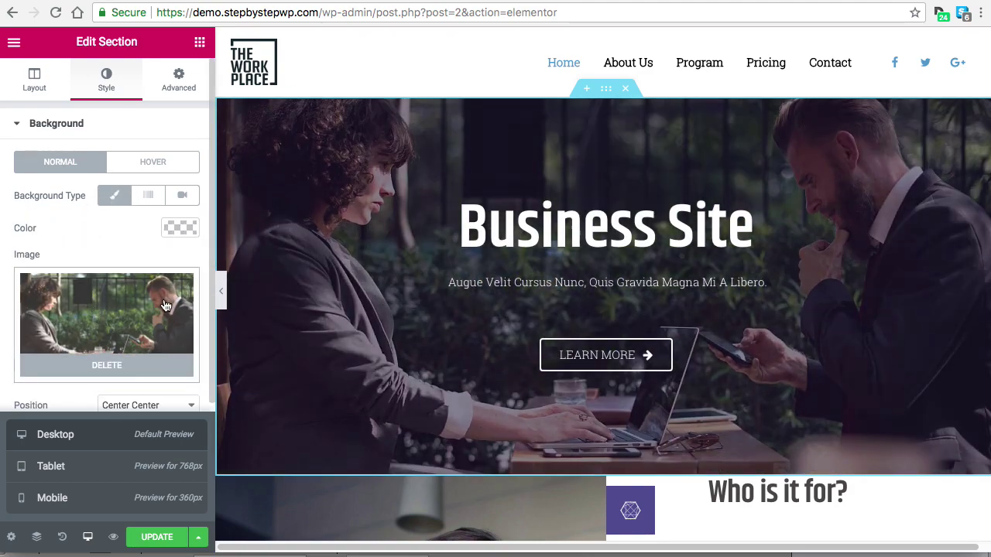
- Examine the hero background image's Position, Attachment, Repeat and Size settings
scroll(87, 307, "down", 4)
scroll(152, 287, "up", 2)
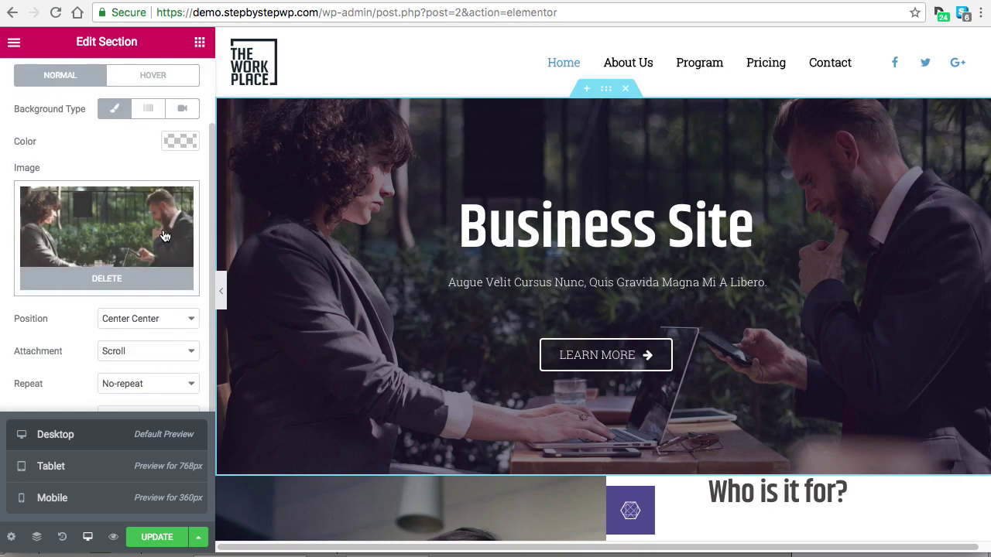
scroll(188, 281, "down", 2)
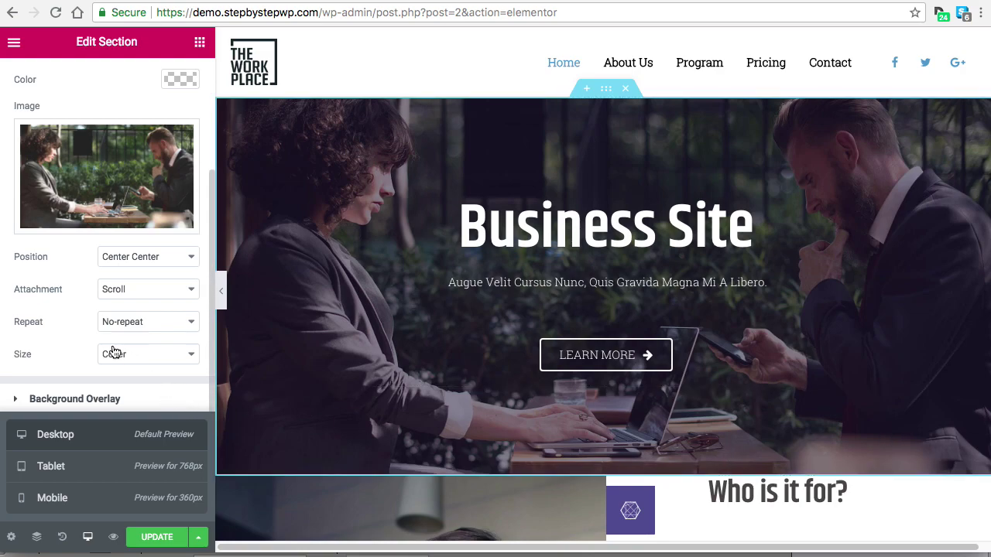
scroll(99, 344, "up", 1)
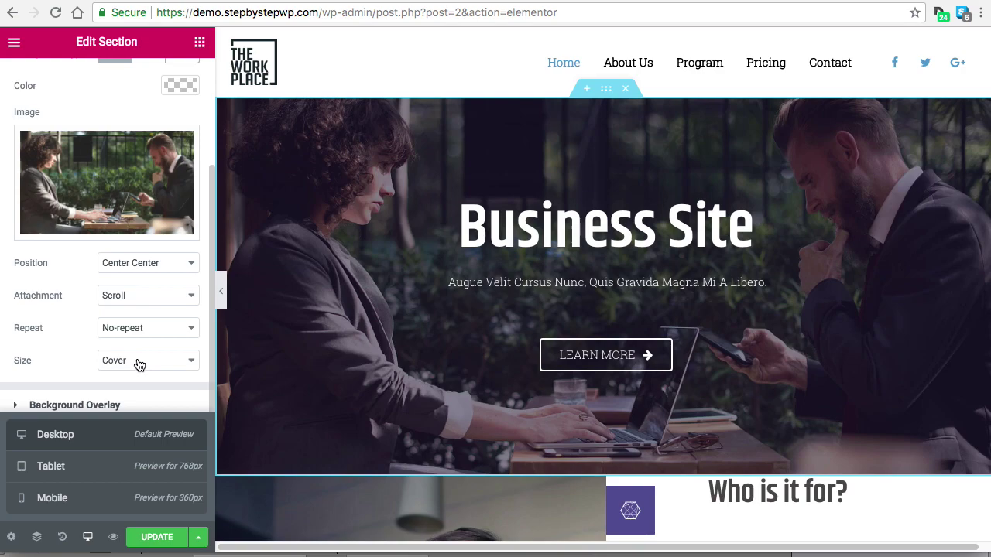
scroll(140, 364, "up", 3)
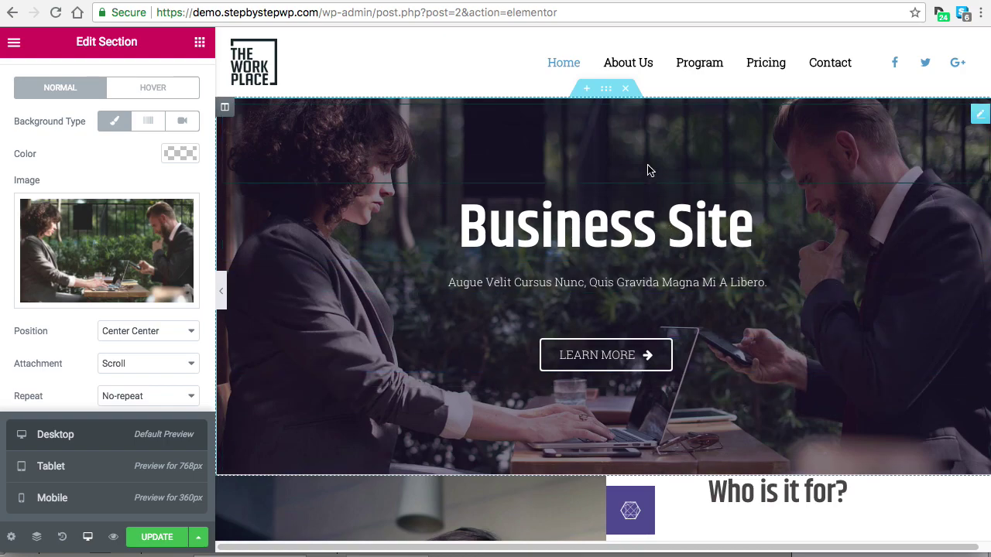
- Open the "Business Site" hero section's Background Overlay settings and set the overlay color to #0d0026
right_click(604, 90)
left_click(627, 105)
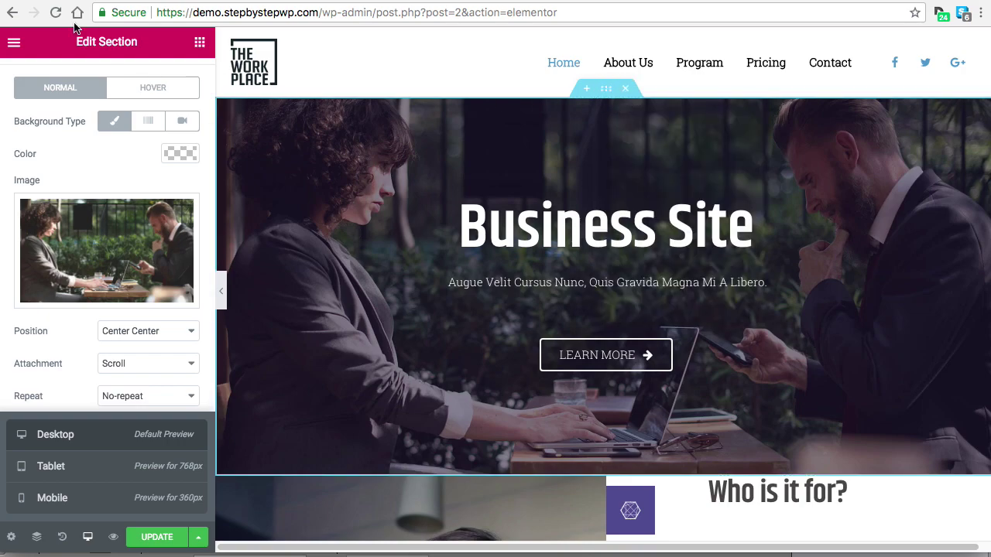
scroll(78, 172, "up", 2)
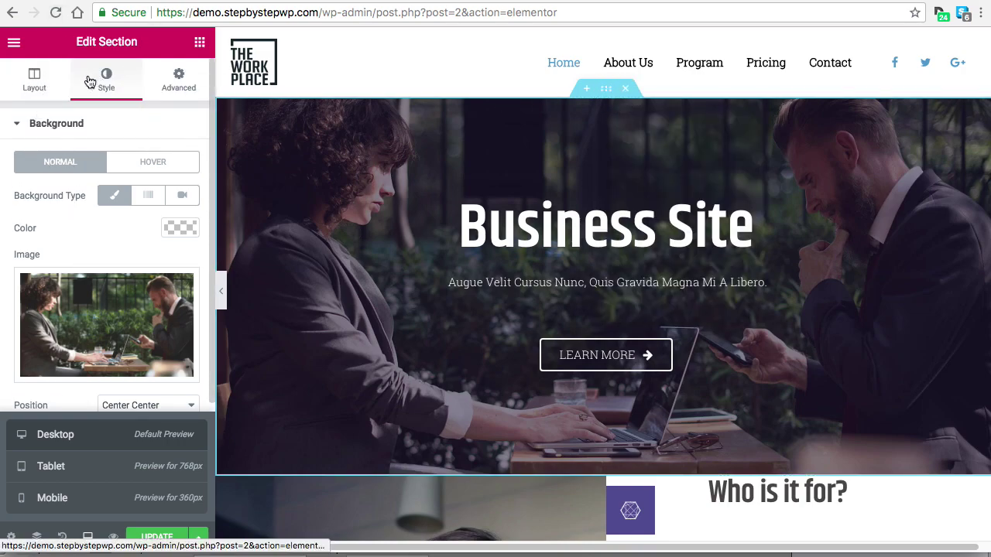
left_click(17, 128)
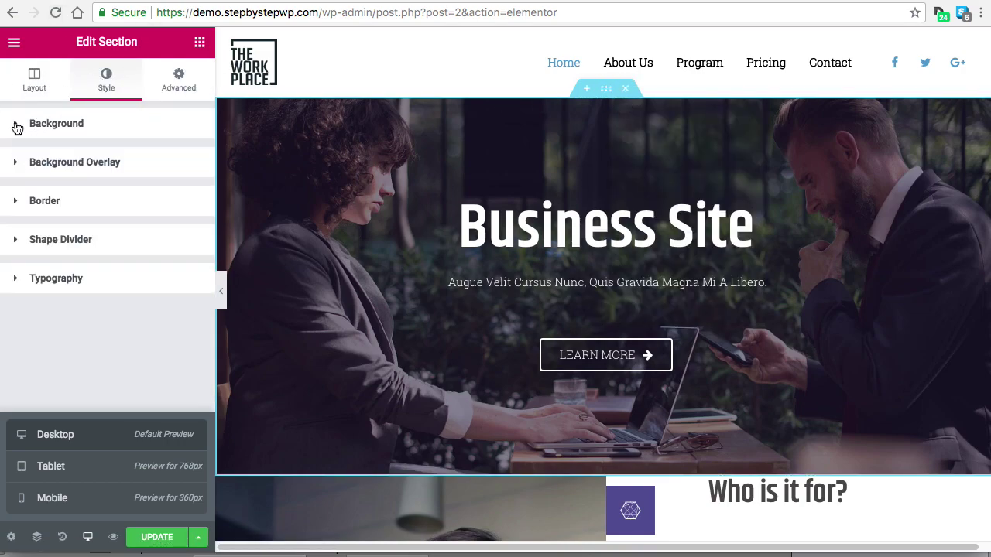
left_click(15, 164)
scroll(58, 208, "down", 2)
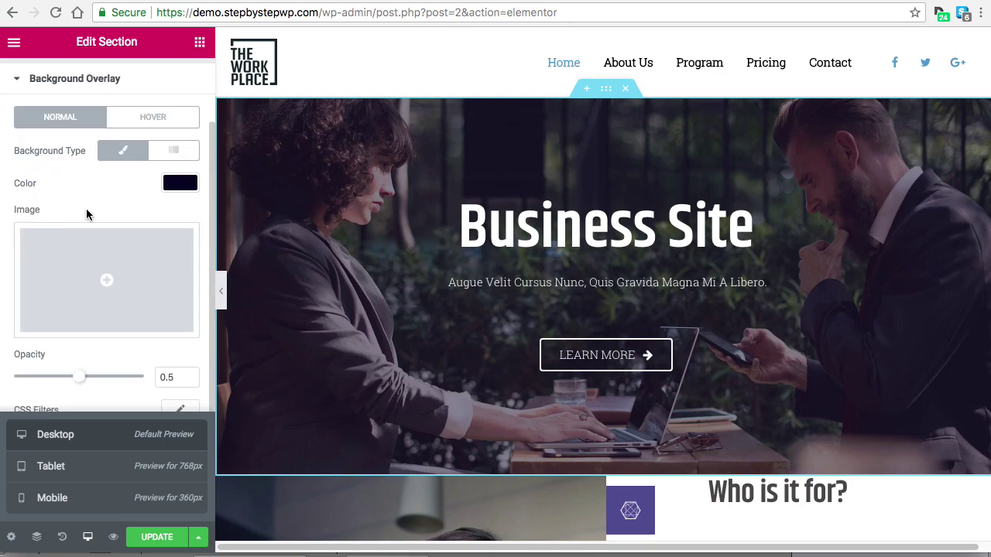
left_click(181, 183)
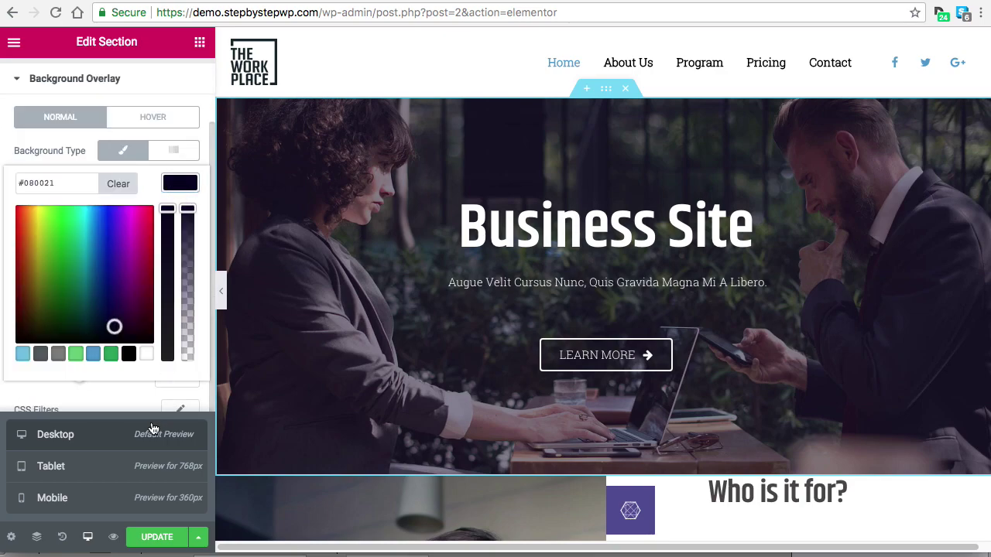
mouse_move(115, 325)
left_mouse_down()
mouse_move(102, 325)
mouse_move(116, 320)
mouse_move(93, 303)
mouse_move(116, 323)
left_mouse_up()
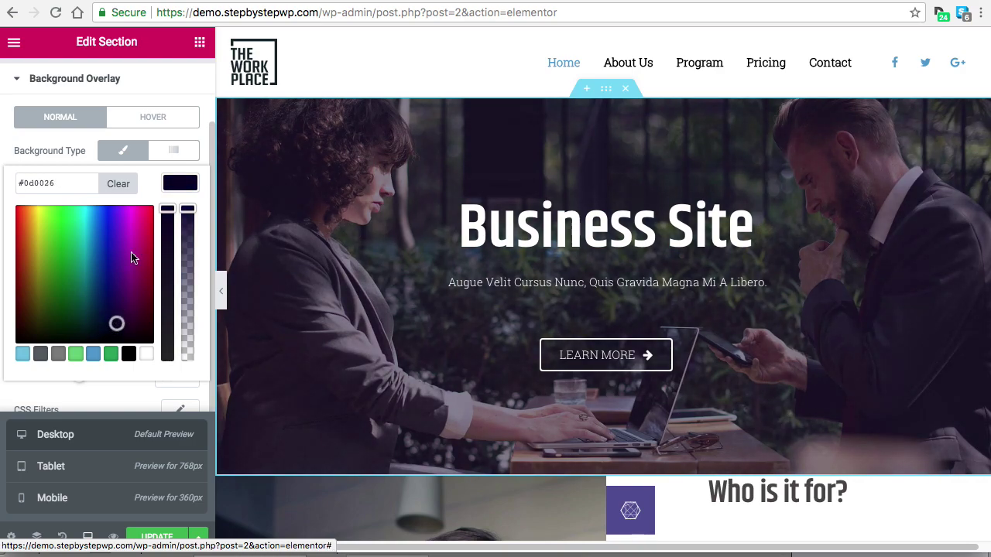
left_click(180, 186)
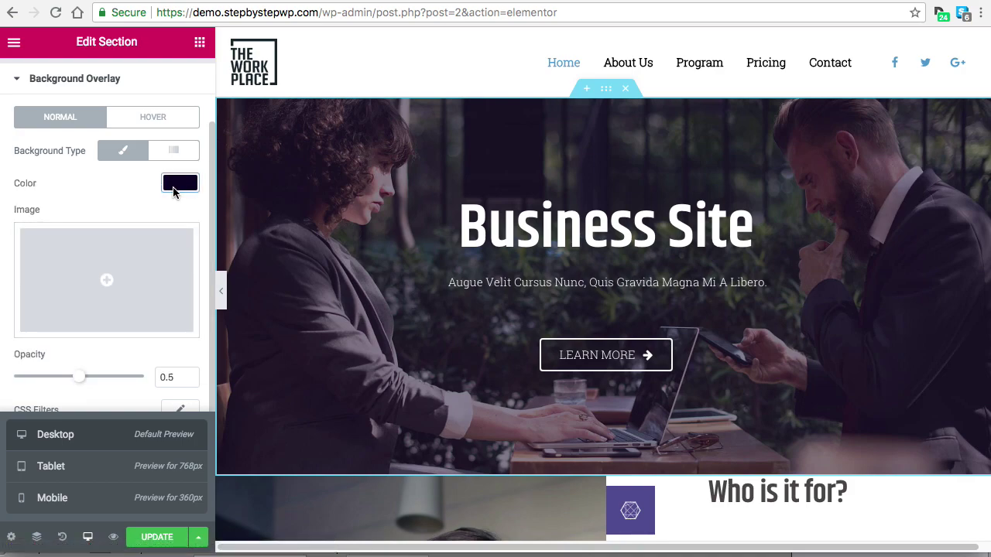
- Insert the starry-sky image stars1-e1536335033752.jpg from the media library as the hero section's background overlay image
left_click(112, 284)
scroll(368, 266, "down", 15)
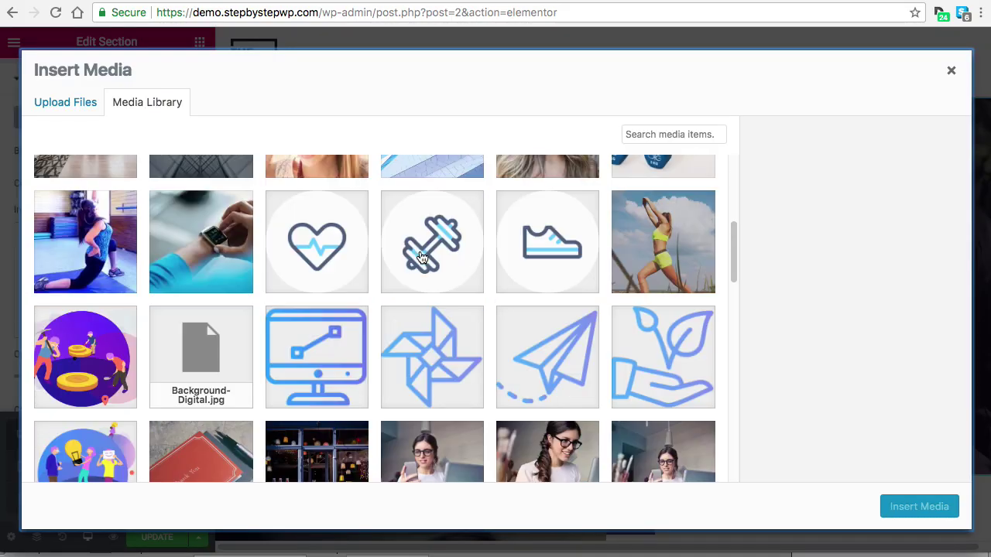
scroll(463, 275, "down", 4)
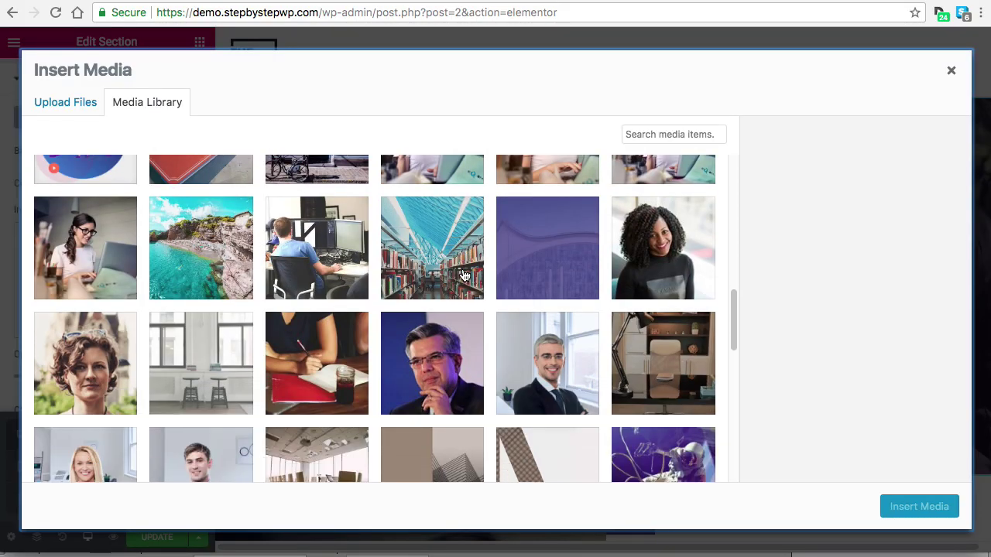
scroll(410, 329, "down", 4)
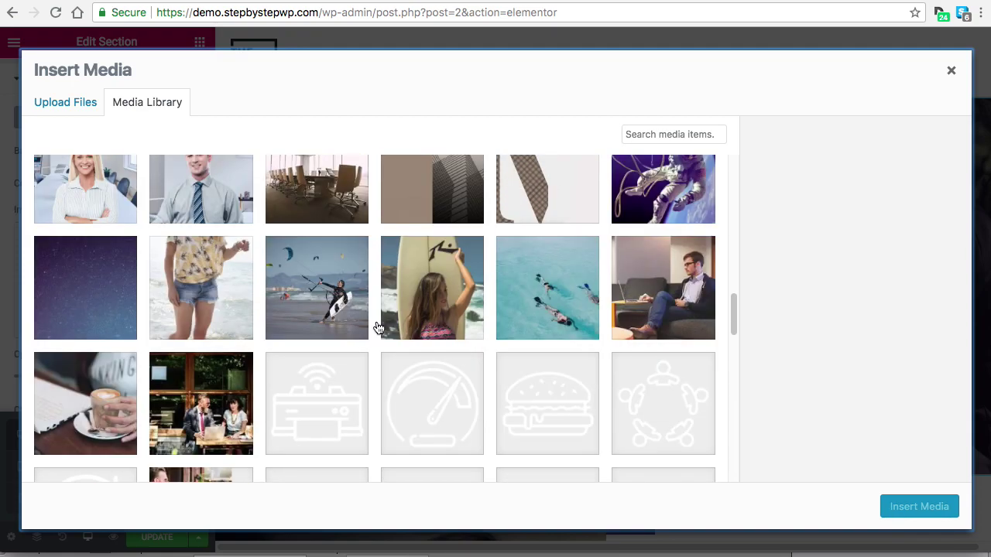
left_click(87, 292)
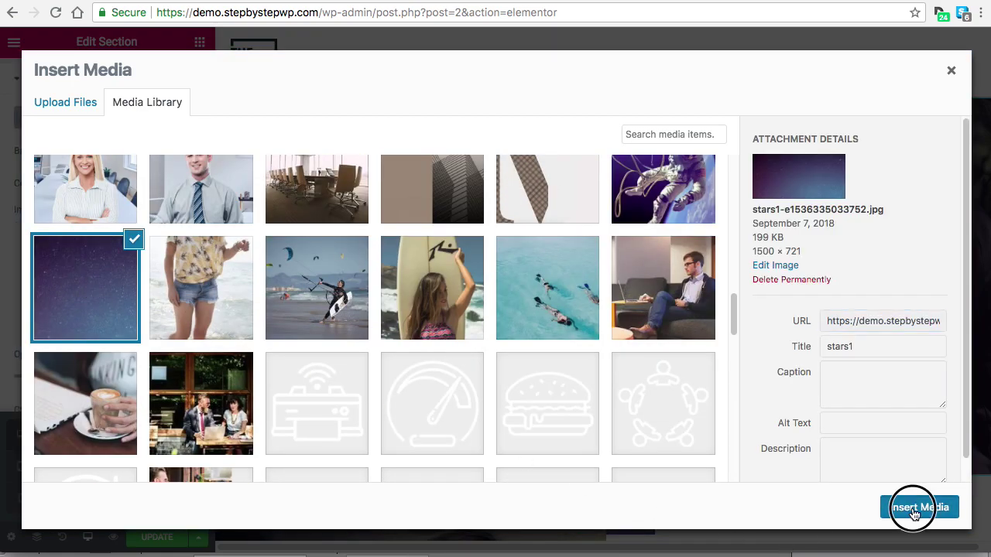
left_click(898, 506)
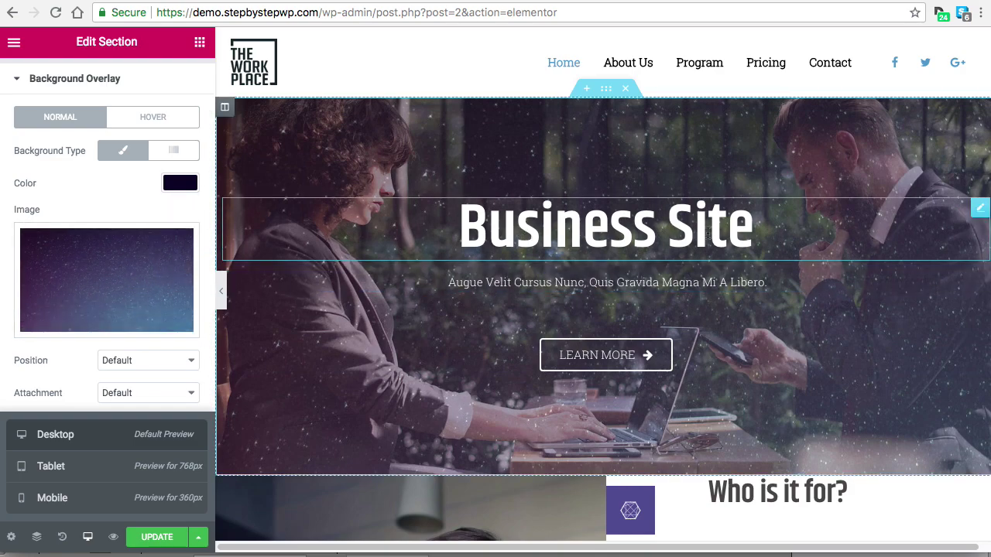
- Try the Multiply, Screen and Overlay blend modes on the hero's background overlay and set it back to Normal
scroll(140, 313, "down", 4)
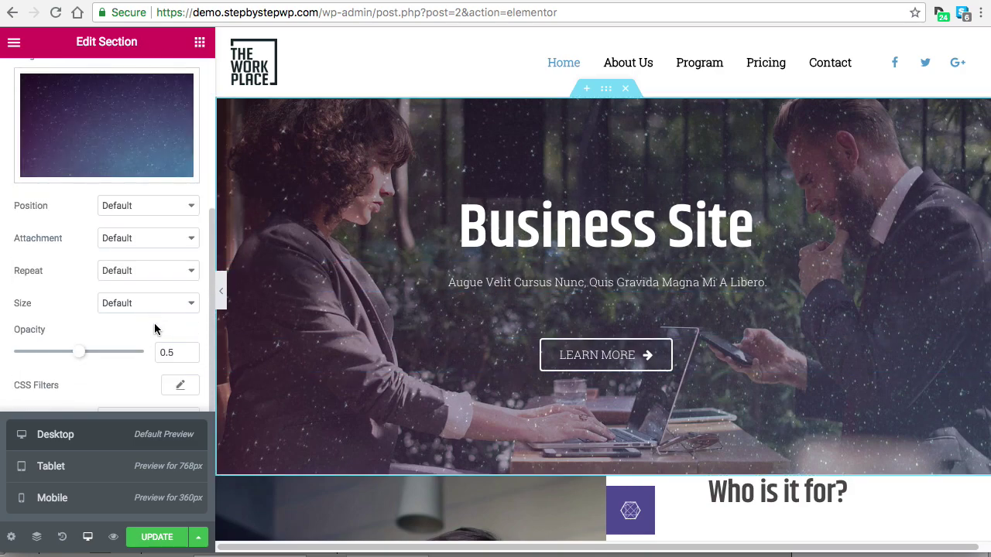
scroll(159, 325, "down", 1)
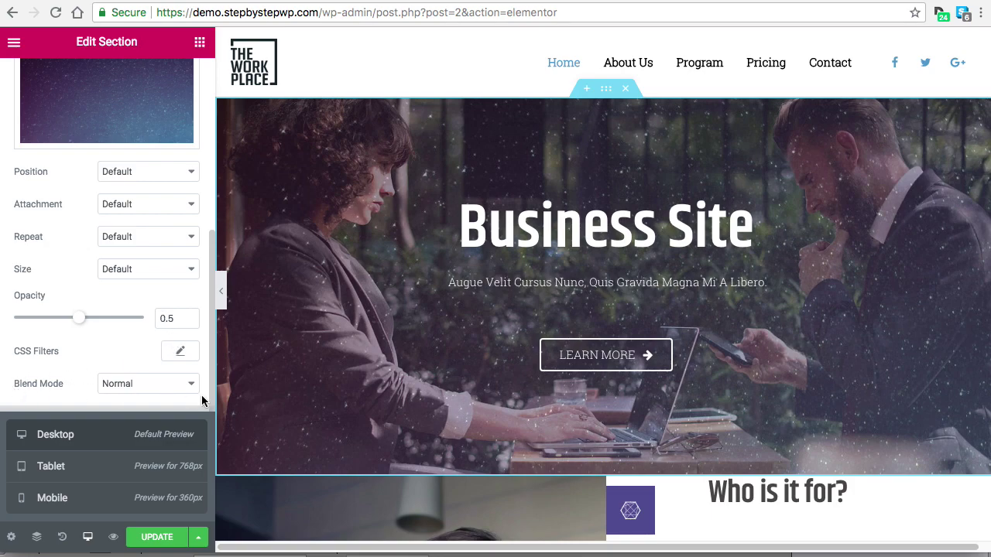
left_click(169, 384)
left_click(142, 397)
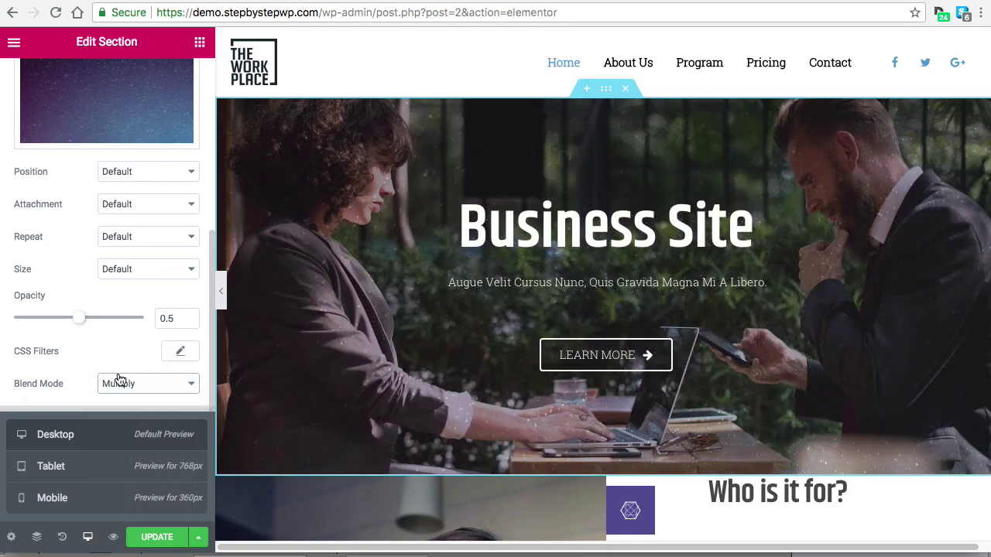
left_click(161, 384)
left_click(158, 394)
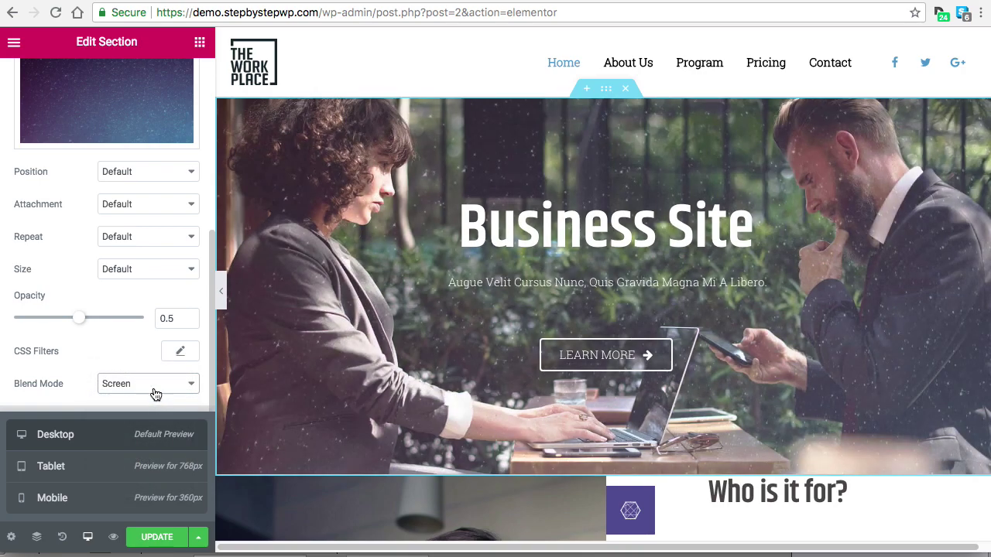
left_click(155, 392)
left_click(152, 401)
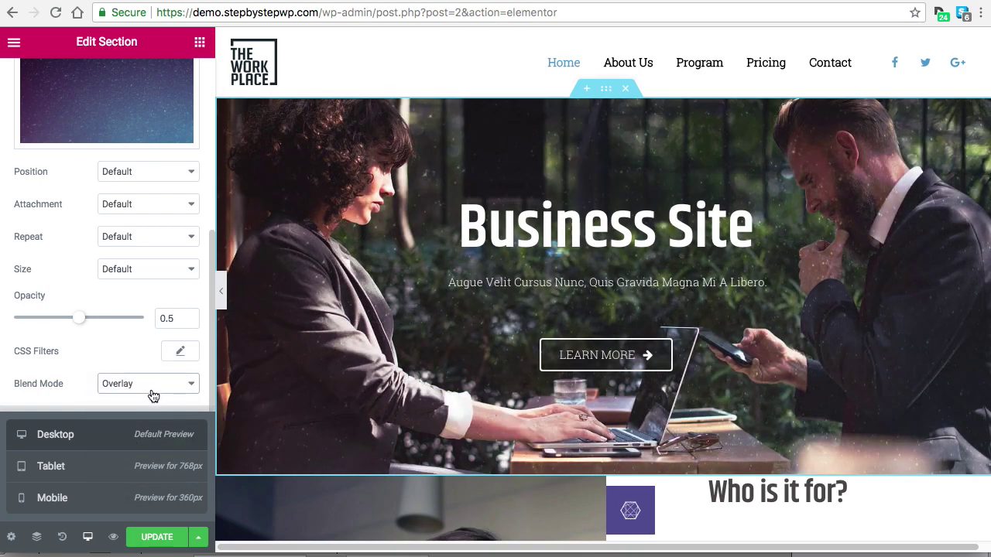
left_click(152, 387)
left_click(152, 348)
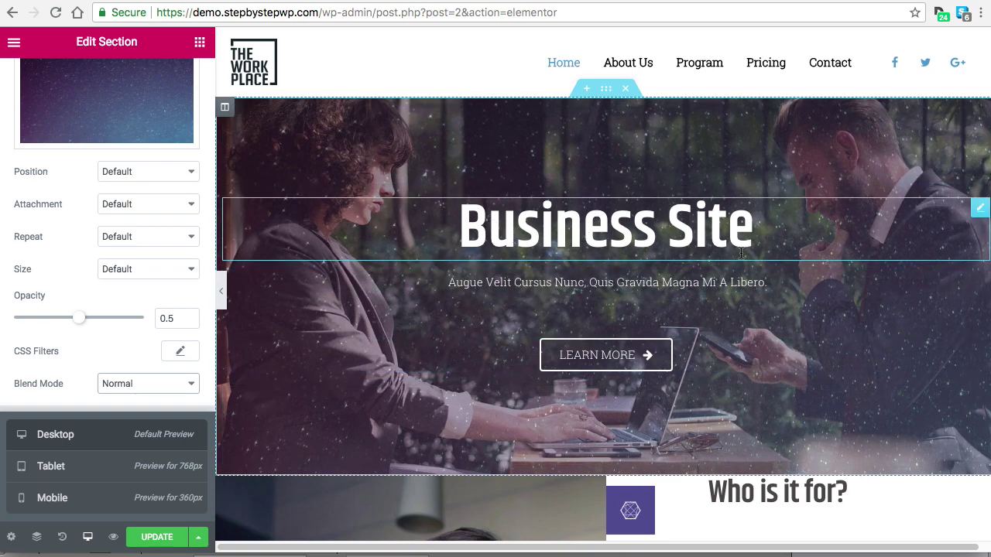
- Select the image beside the "Who is it for?" boxes and set its link type to Custom URL, ready for an address
scroll(779, 409, "down", 10)
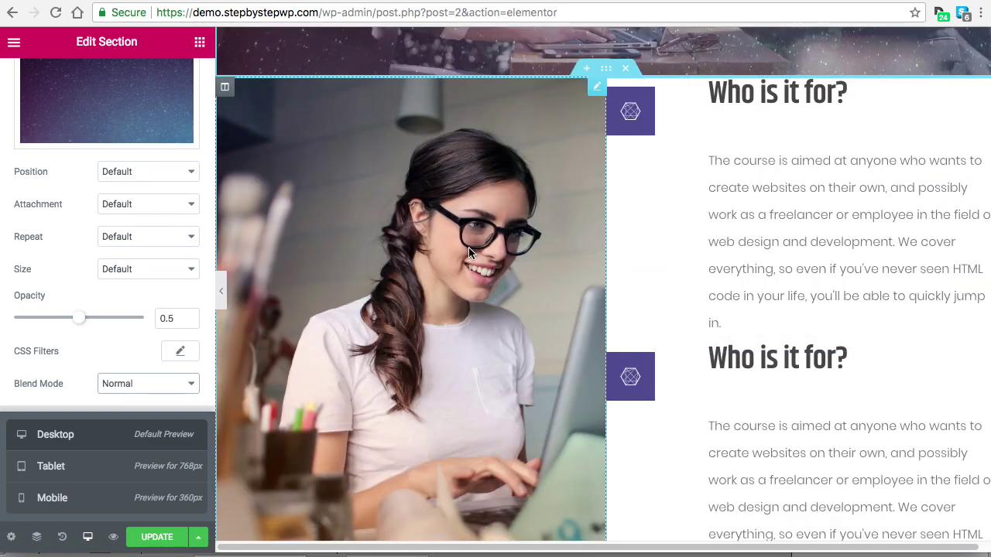
left_click(470, 252)
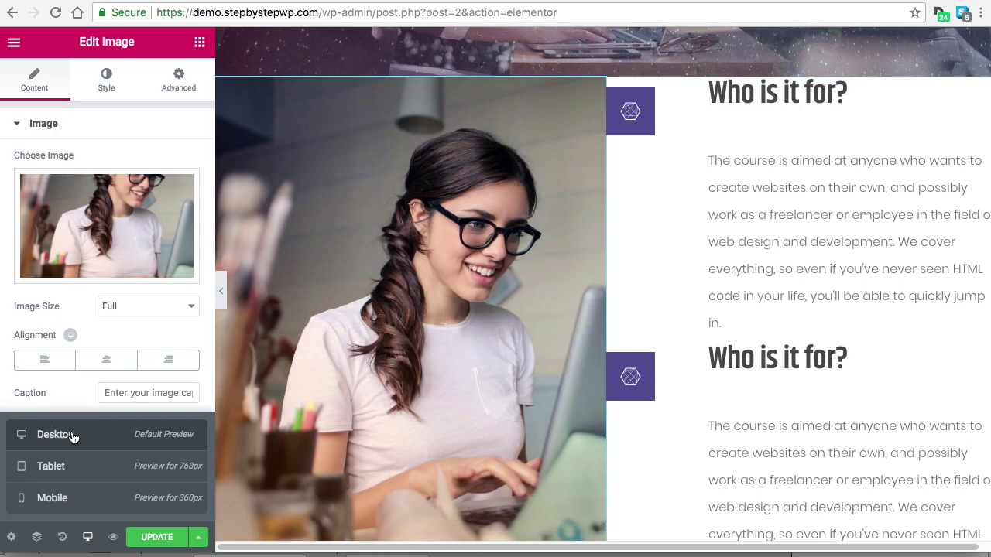
left_click(86, 535)
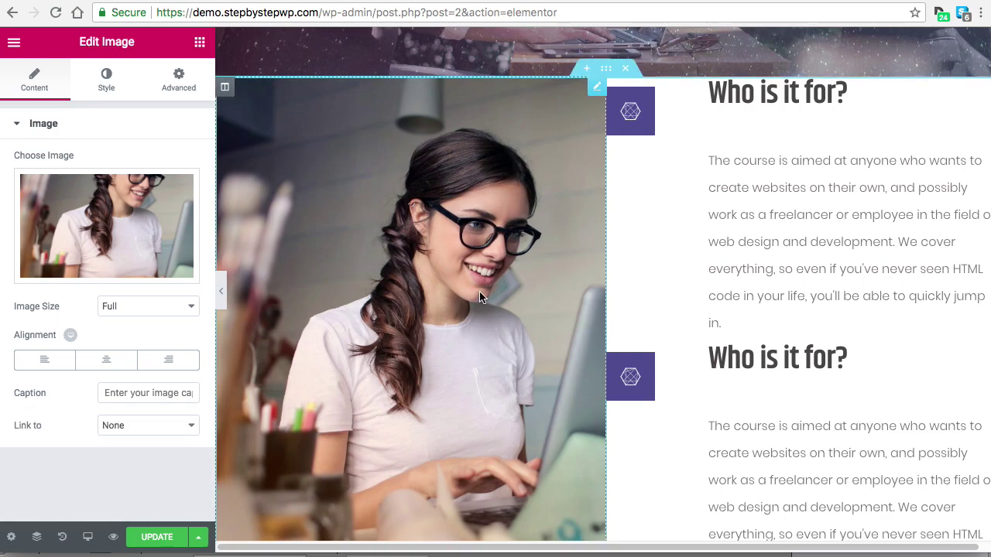
scroll(387, 286, "down", 1)
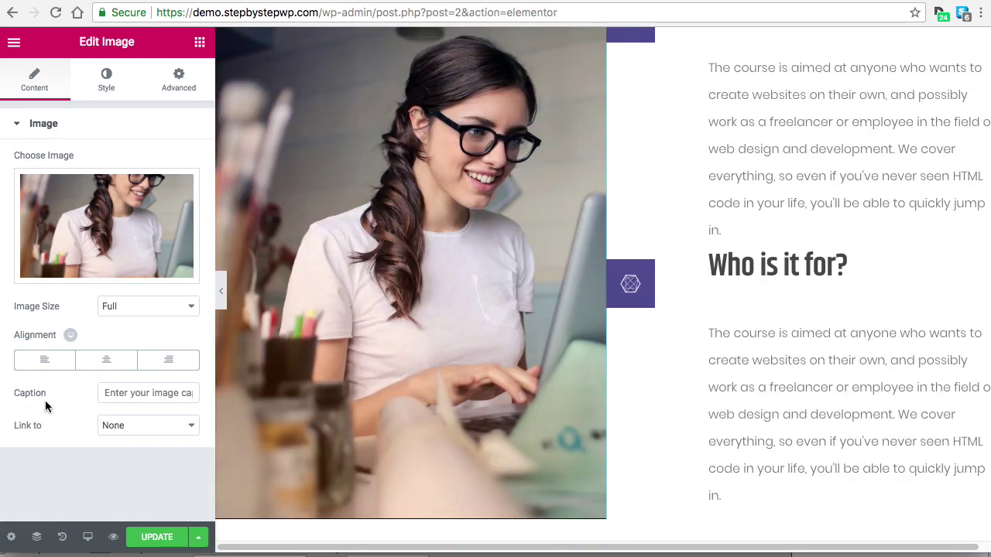
left_click(140, 432)
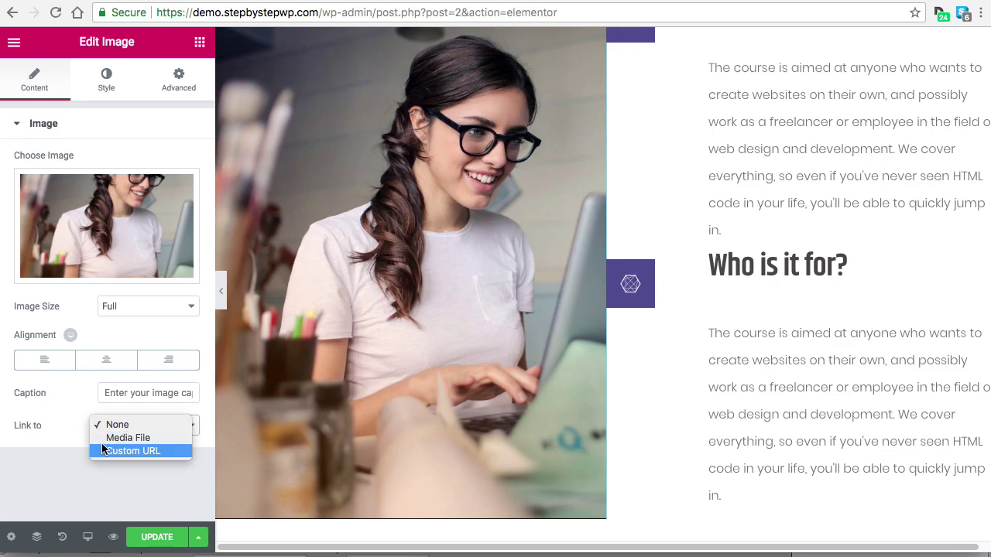
left_click(130, 451)
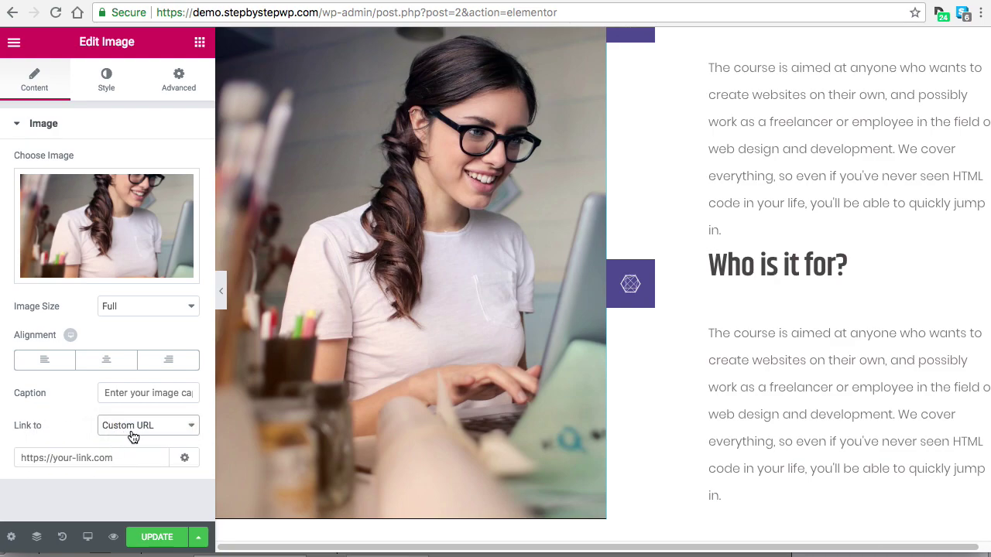
left_click(61, 458)
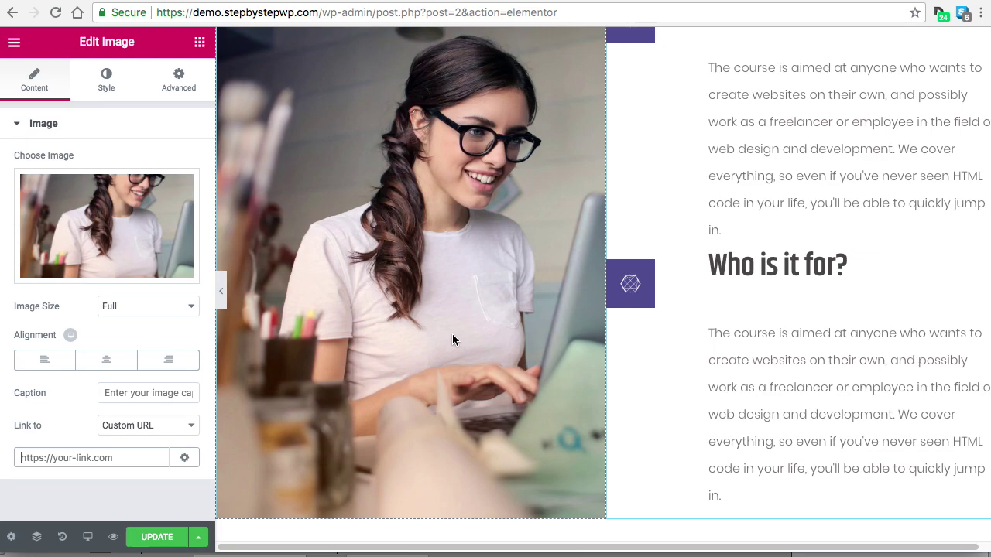
scroll(457, 329, "down", 2)
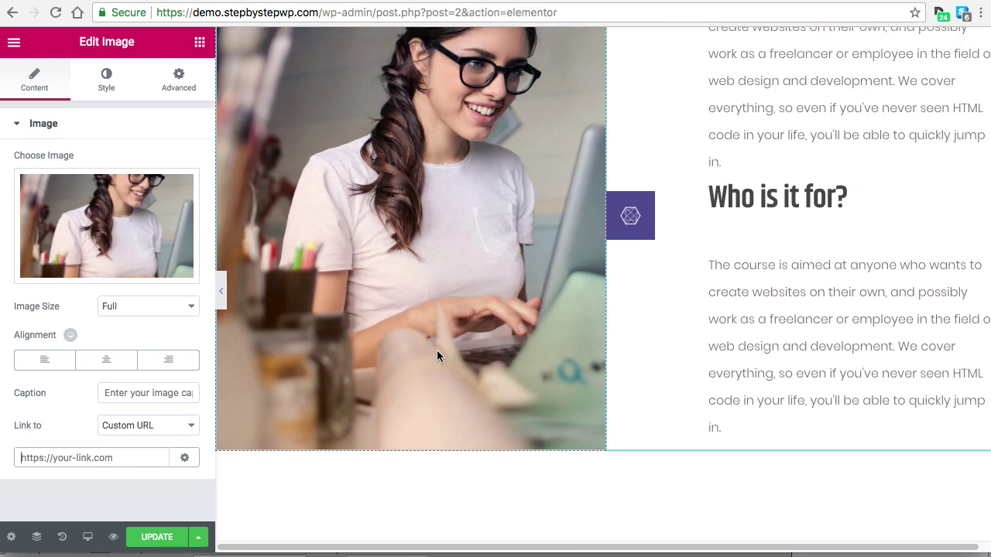
scroll(436, 356, "up", 4)
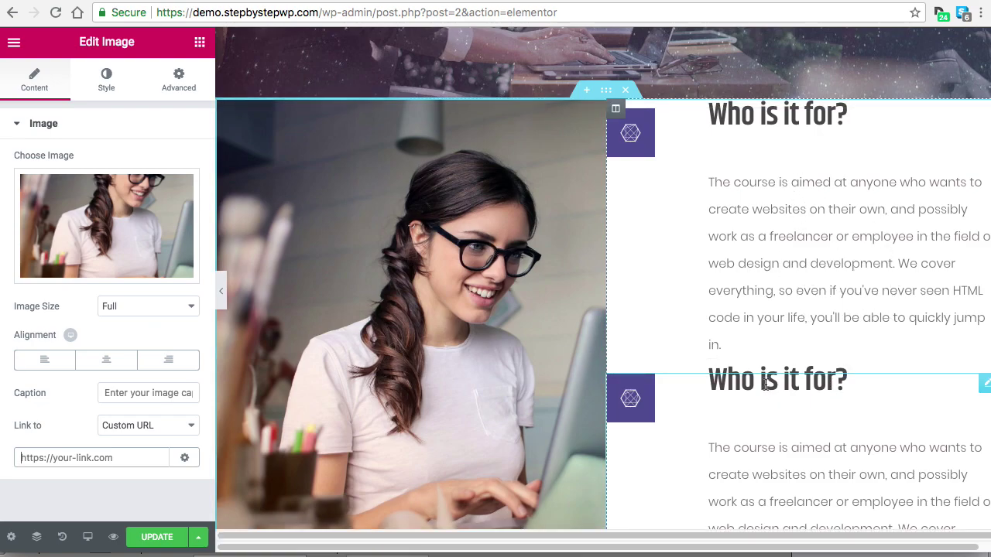
scroll(797, 340, "down", 3)
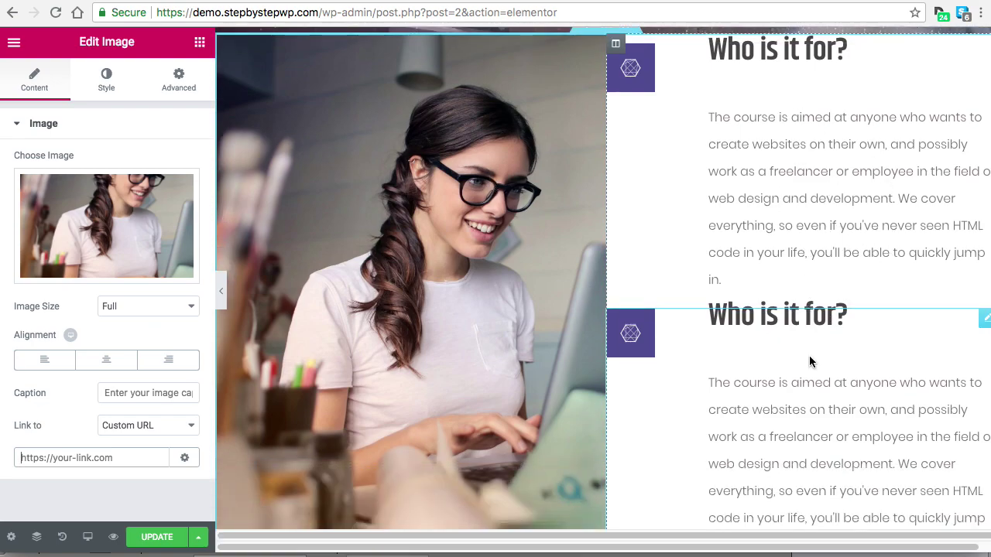
scroll(782, 366, "up", 10)
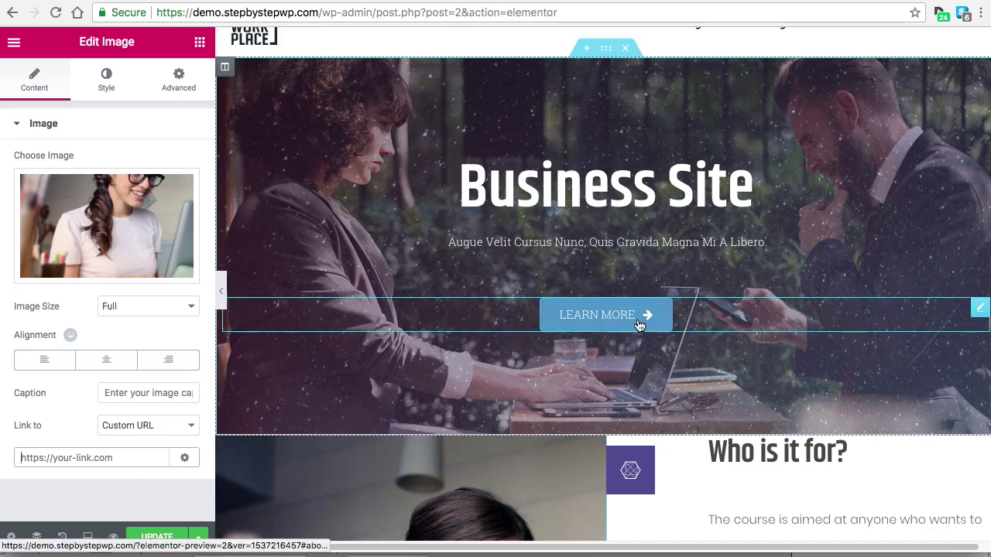
scroll(632, 330, "down", 8)
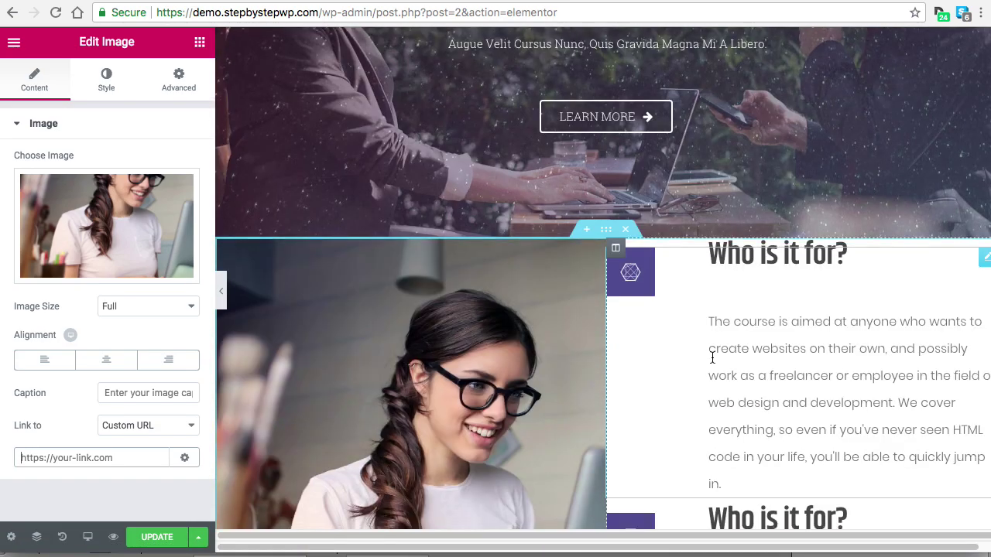
- Add a single-column section above the "Practice makes perfect" section and place an Image Gallery widget in it
scroll(709, 348, "down", 10)
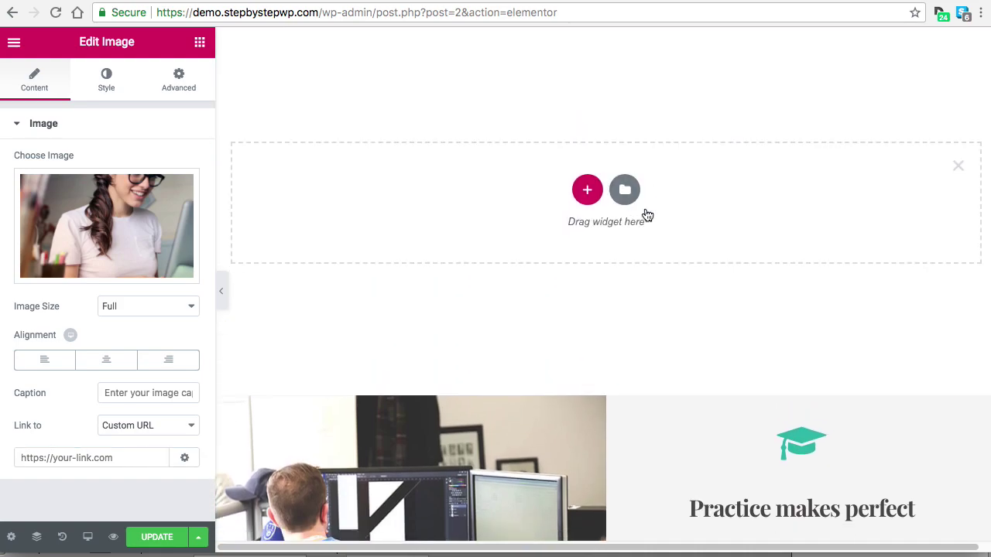
left_click(587, 192)
left_click(390, 236)
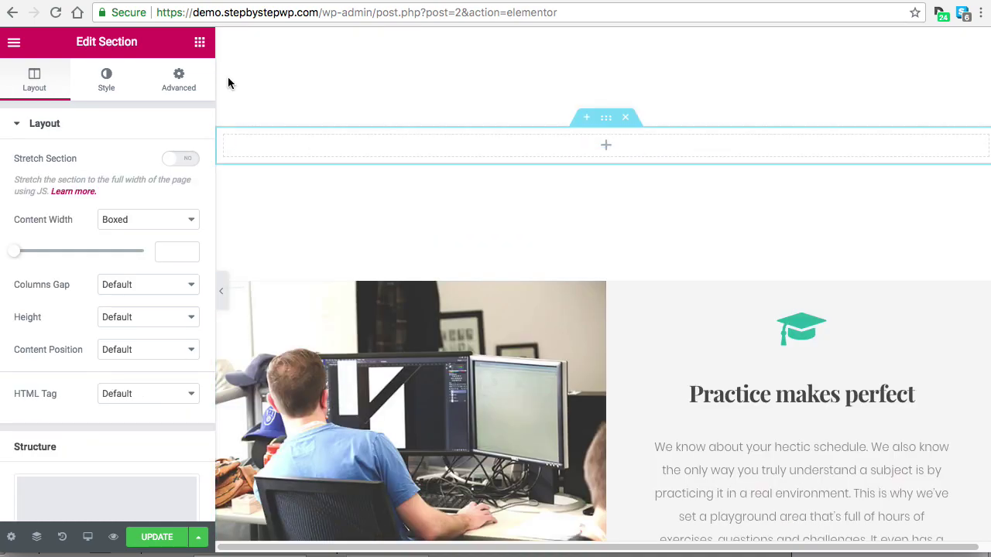
left_click(199, 45)
scroll(157, 250, "down", 5)
left_click_drag(51, 337, 612, 144)
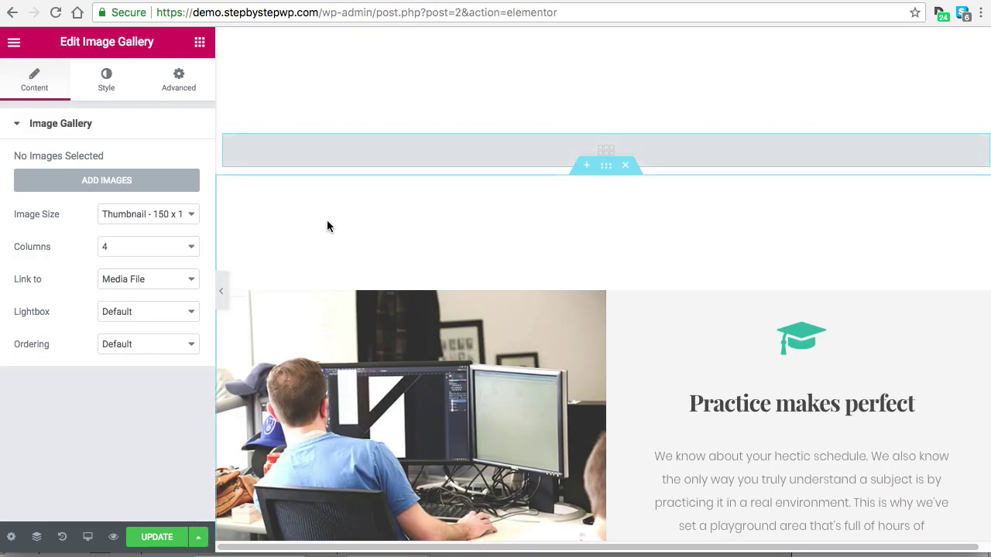
- Set the gallery to 3 columns and select 30.jpg, the kneeling exercise photo and the portrait 1.jpg from the media library for it
left_click(174, 247)
left_click(150, 230)
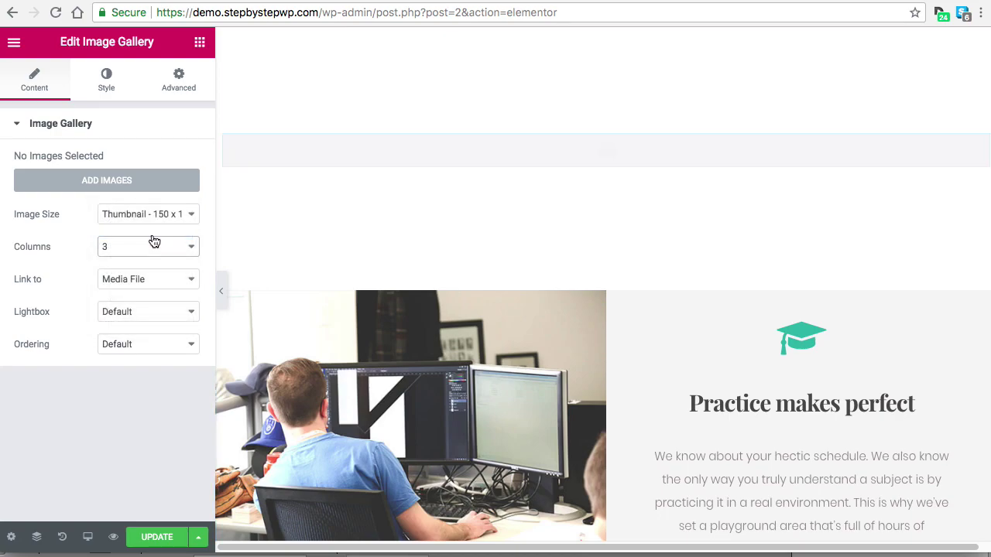
left_click(111, 180)
scroll(487, 241, "down", 6)
left_click(565, 247)
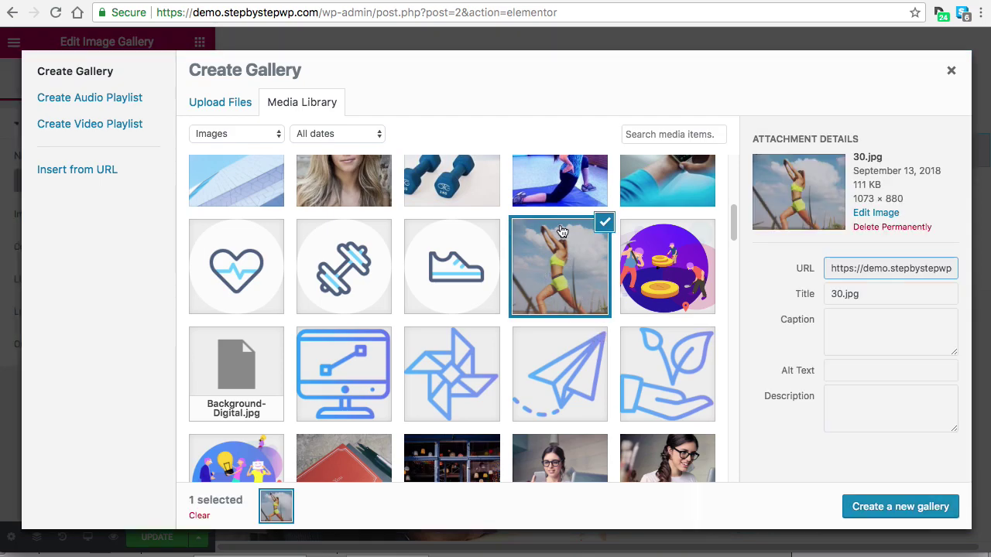
left_click(560, 182)
left_click(344, 189)
- Add the surfboard, kitesurfing and snorkeling photos to the selection and insert the gallery of six images
scroll(534, 340, "down", 3)
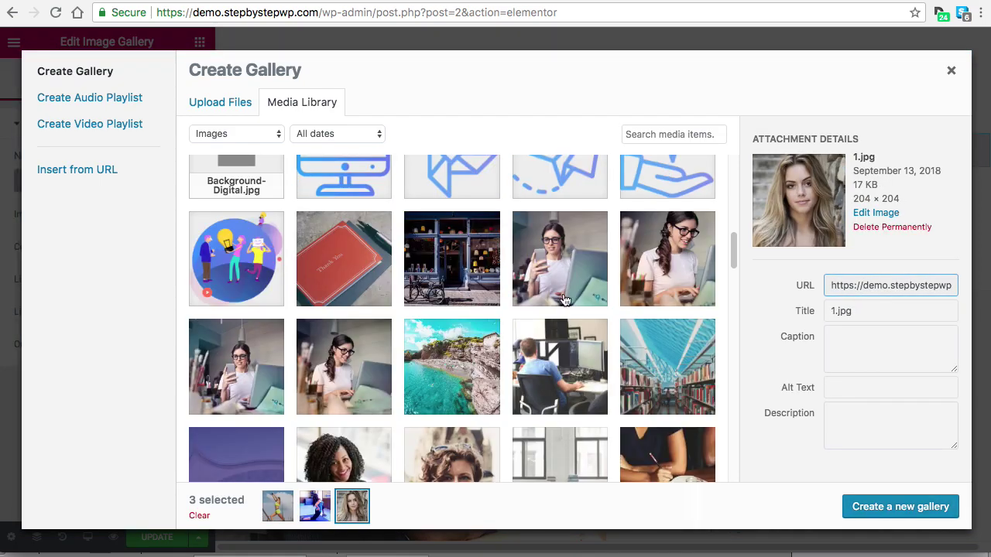
scroll(412, 292, "down", 3)
scroll(469, 328, "up", 4)
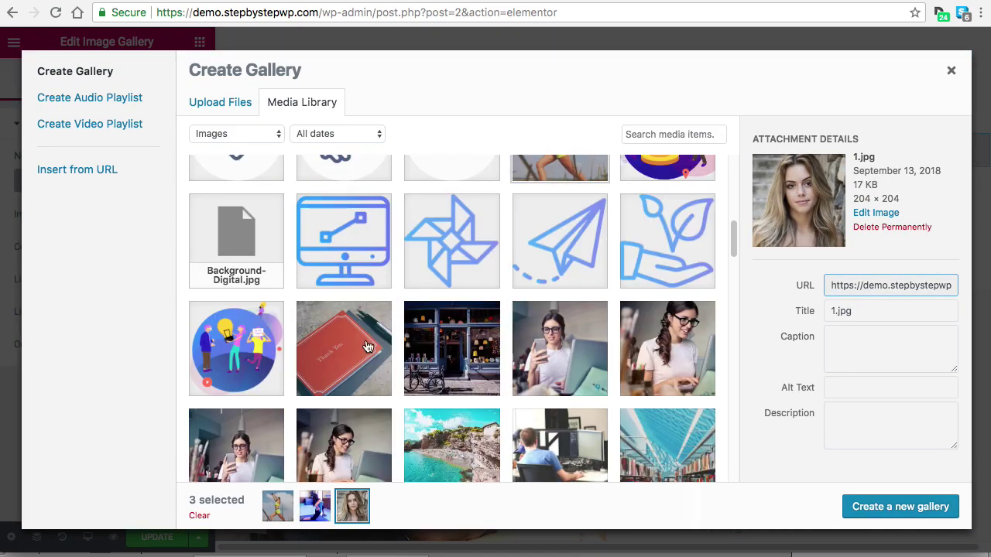
scroll(454, 377, "up", 8)
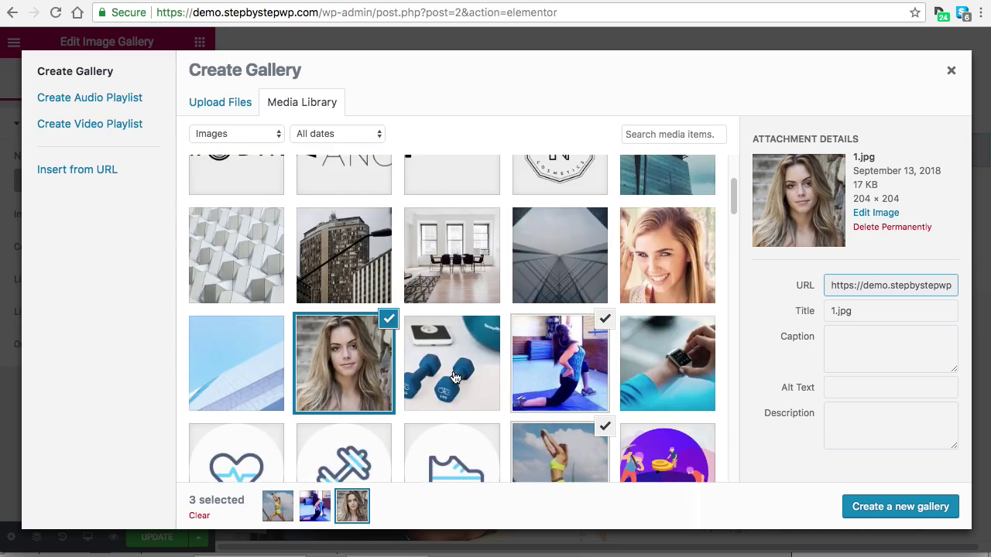
scroll(454, 377, "down", 10)
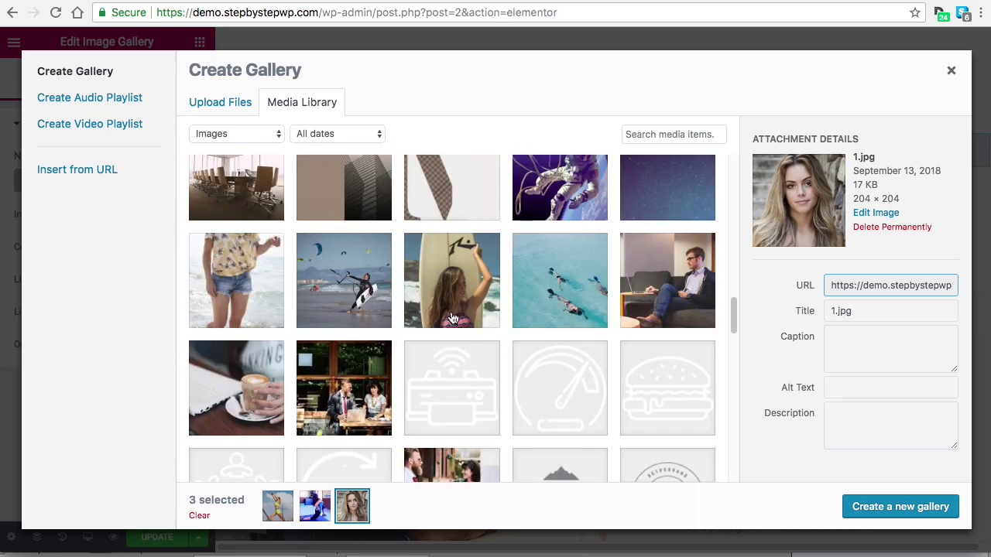
left_click(435, 294)
left_click(344, 288)
left_click(560, 299)
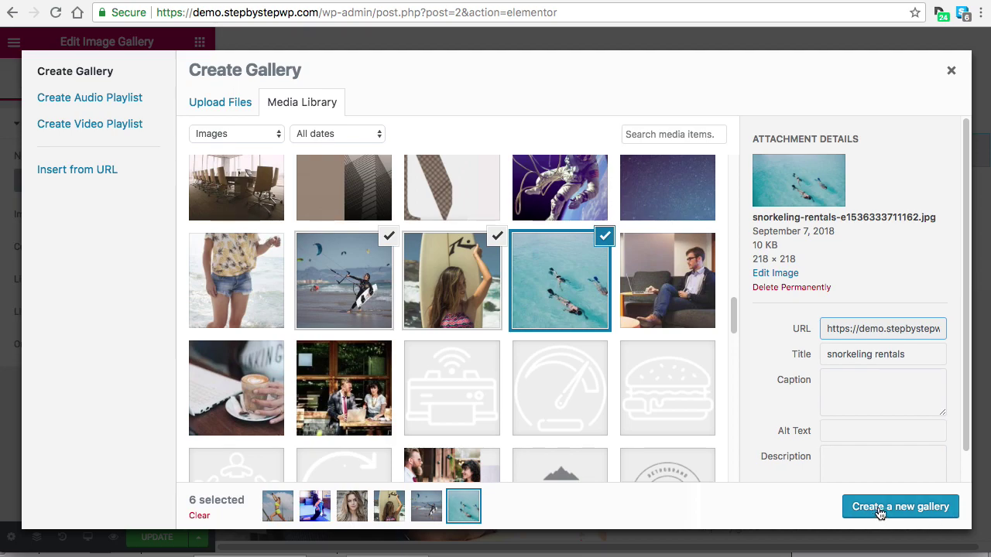
left_click(912, 512)
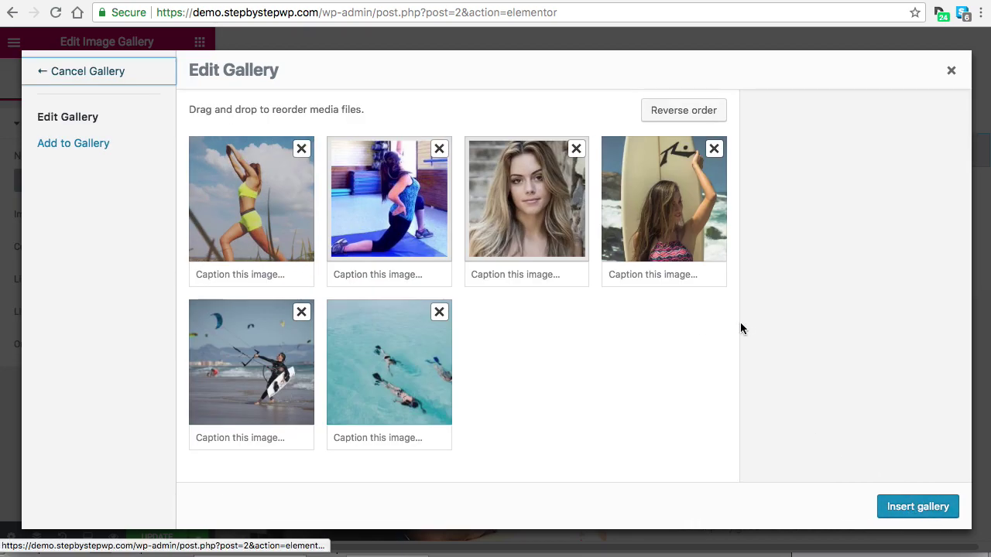
left_click(916, 508)
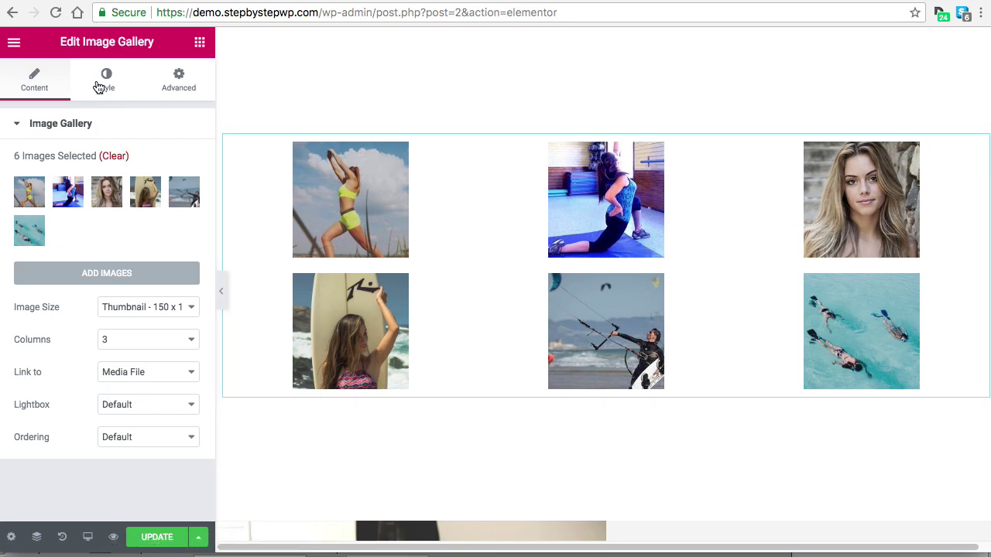
- Set the gallery widget's background type to Classic and view the media library for a background image without choosing one
left_click(181, 81)
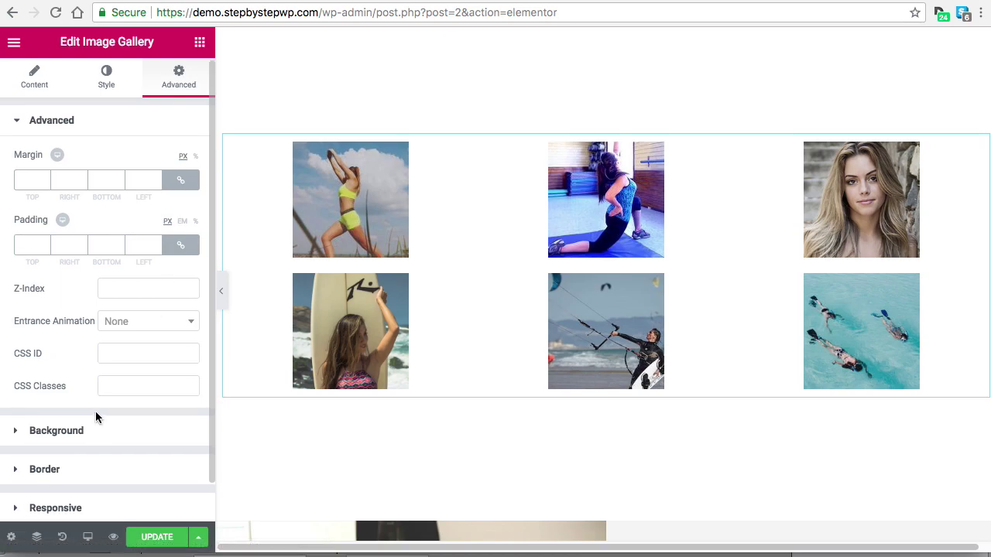
scroll(95, 412, "down", 1)
left_click(75, 412)
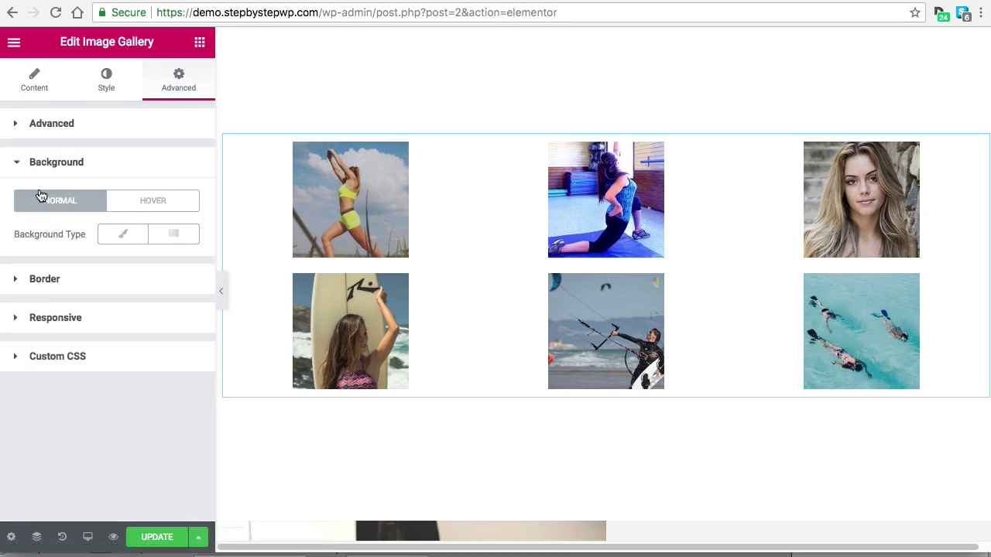
left_click(113, 235)
left_click(33, 356)
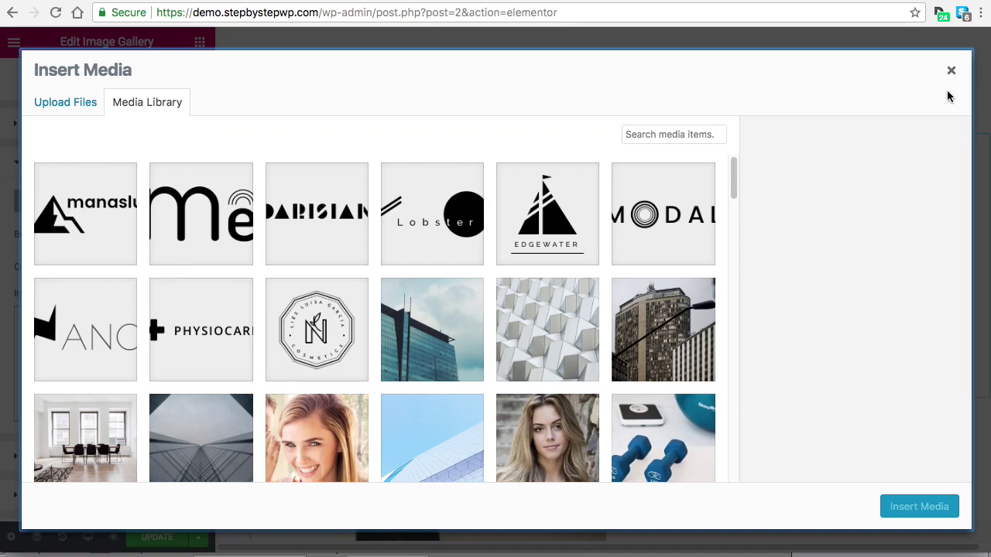
left_click(952, 70)
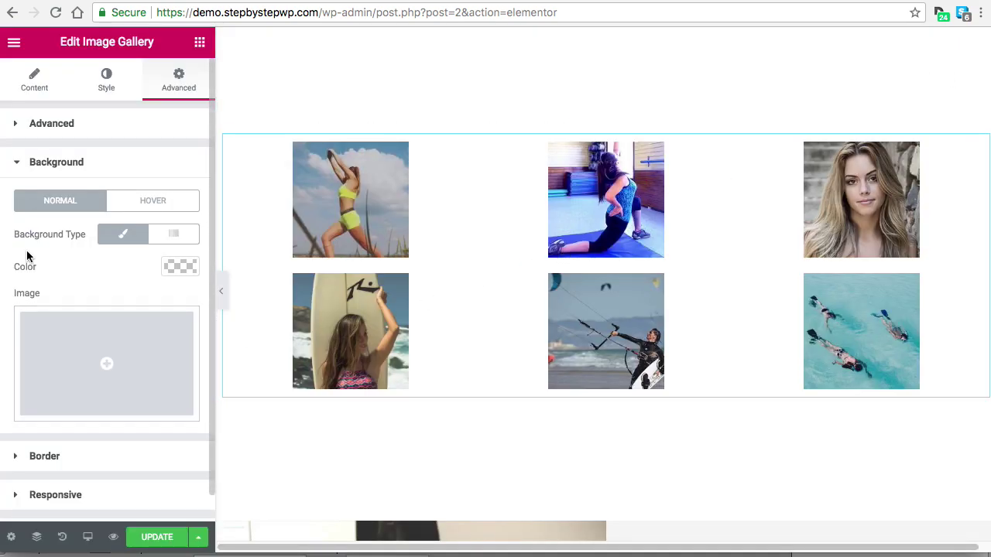
- Set the gallery's background color to grey #7f7f7f and change its background type to Gradient
left_click(175, 267)
left_click(93, 437)
left_click(105, 373)
mouse_move(106, 372)
left_mouse_down()
mouse_move(106, 396)
mouse_move(95, 402)
mouse_move(49, 376)
left_mouse_up()
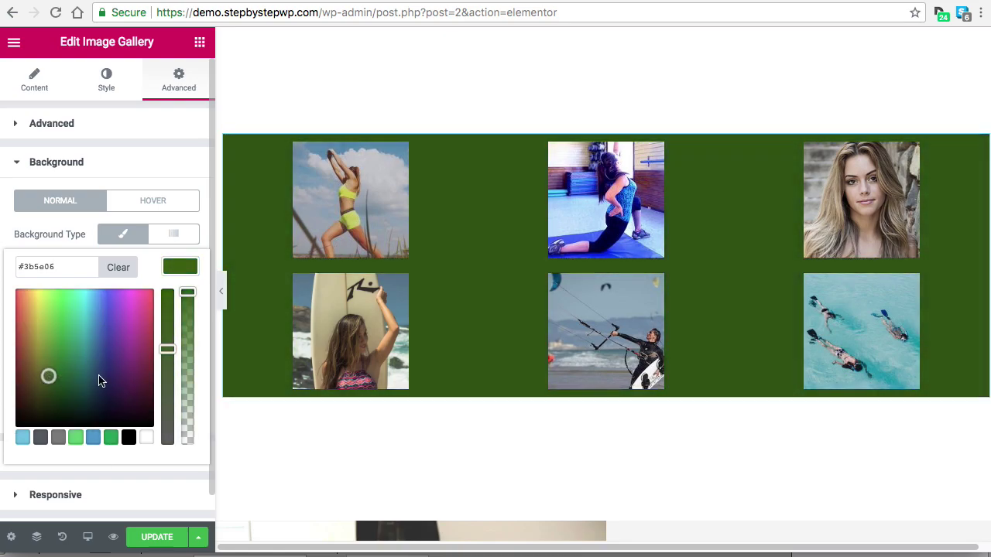
left_click_drag(164, 350, 166, 442)
left_click(24, 358)
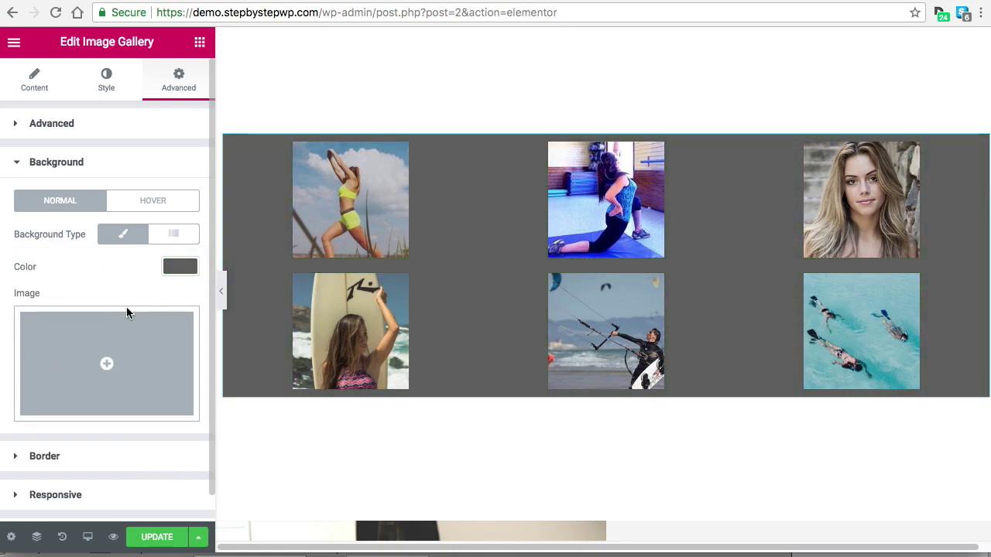
left_click(180, 266)
left_click_drag(49, 364, 17, 358)
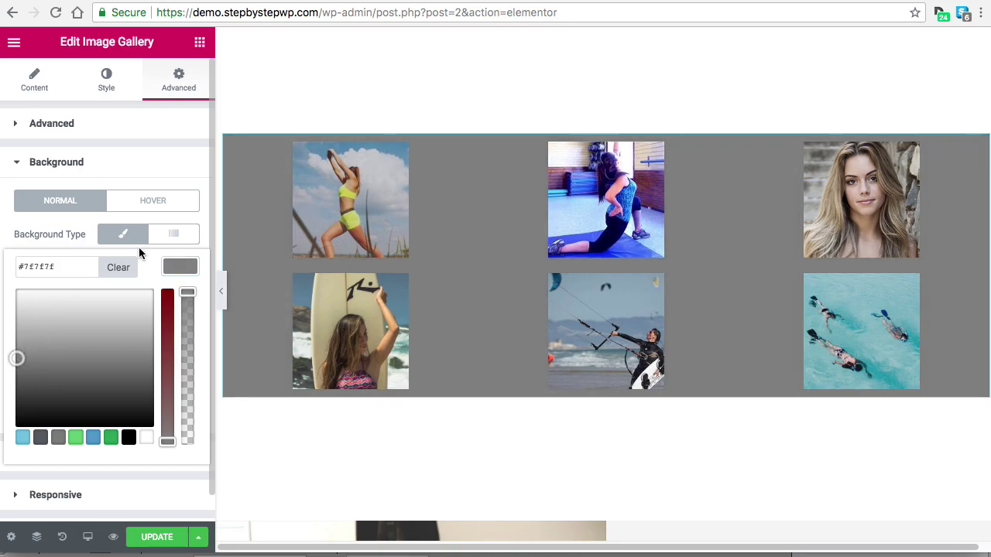
left_click(175, 236)
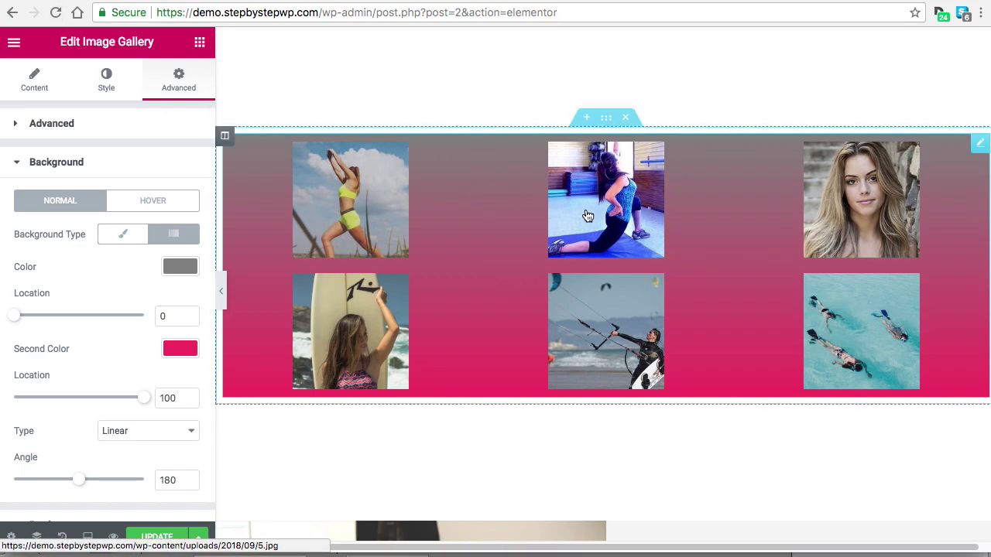
- Set the image gallery's Lightbox option to Yes in its content settings
right_click(466, 194)
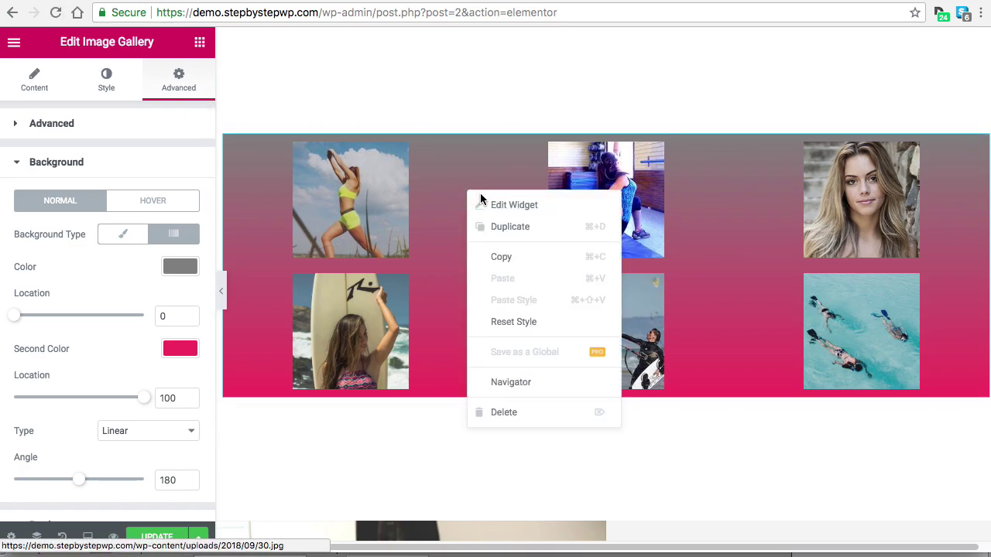
left_click(505, 213)
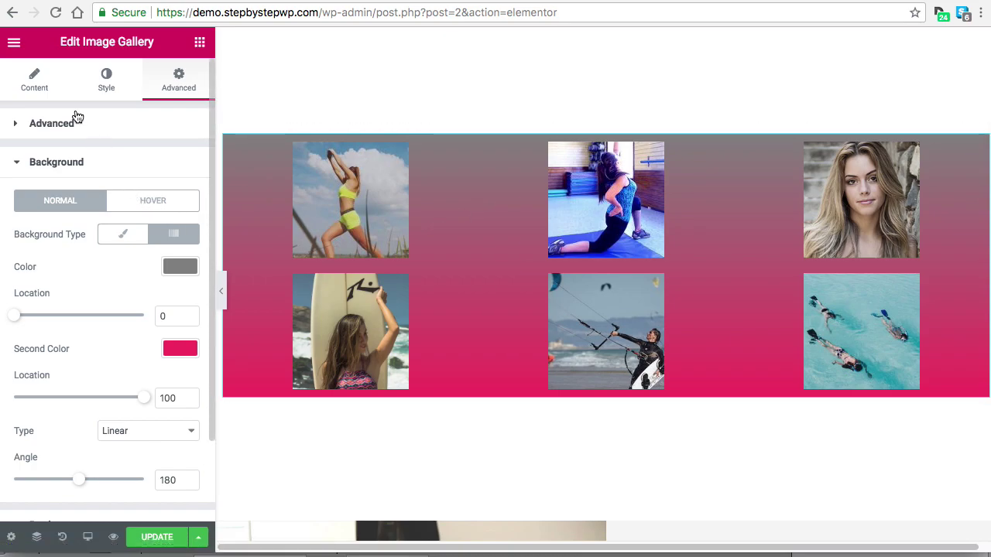
left_click(29, 85)
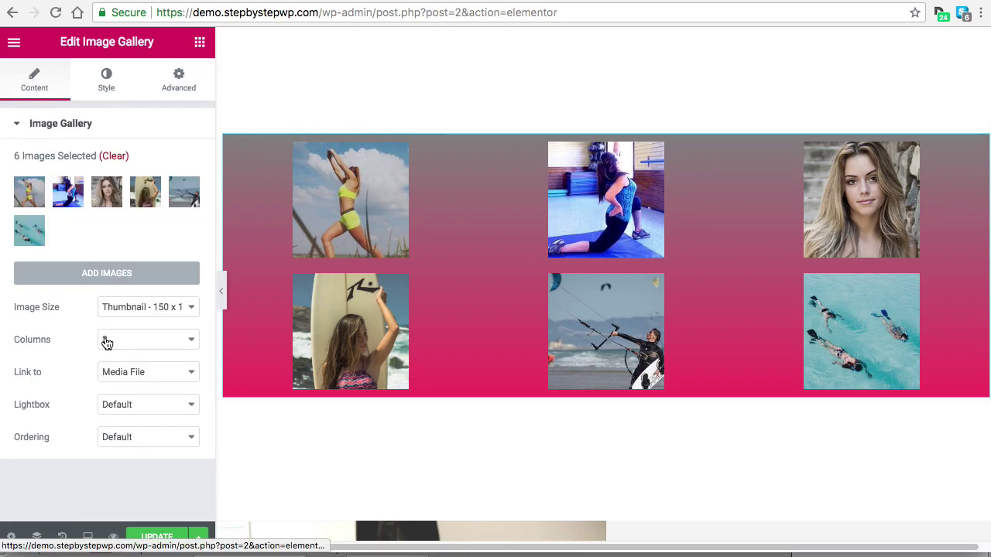
left_click(143, 410)
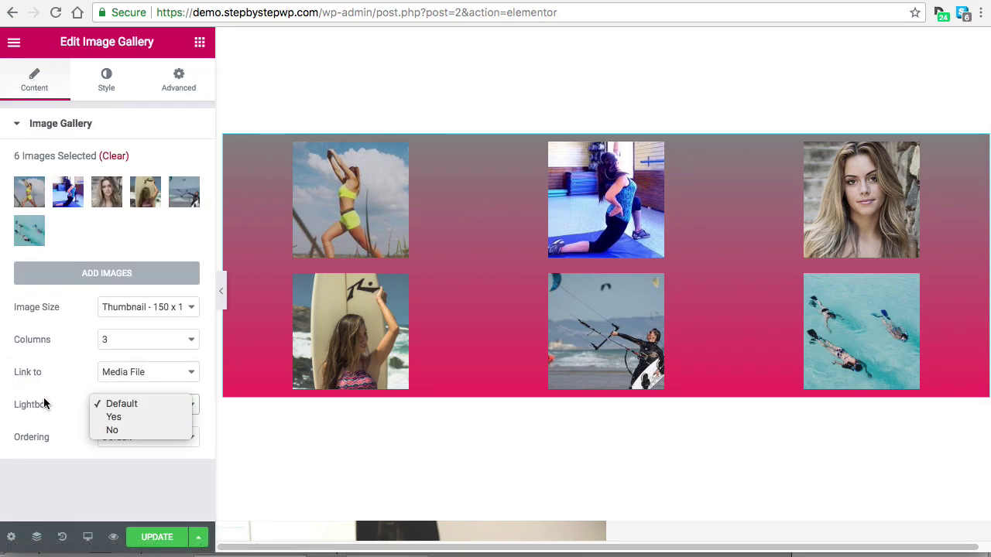
left_click(124, 417)
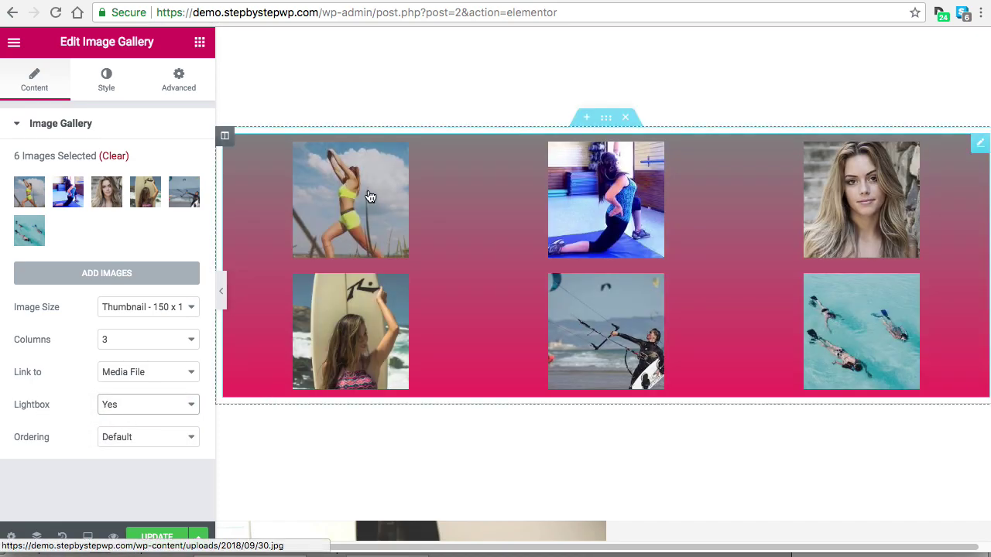
- Preview the gallery's first image in the lightbox, return to the gallery's settings and update the page
left_click(379, 185)
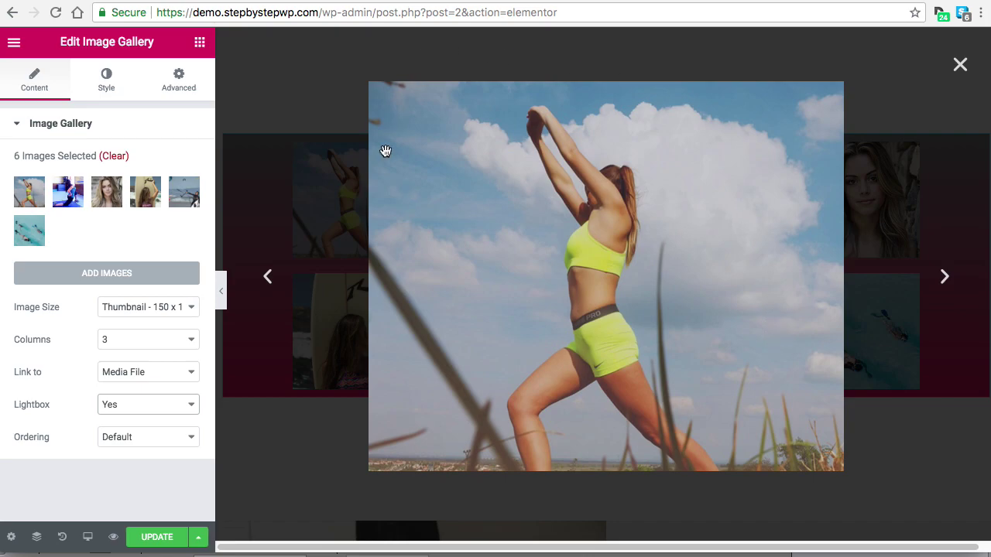
left_click(959, 64)
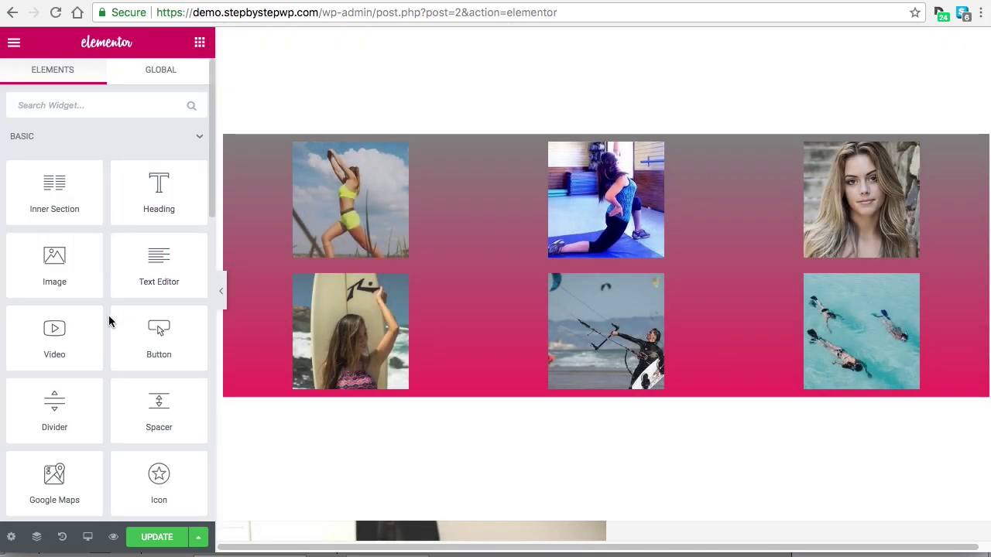
right_click(457, 207)
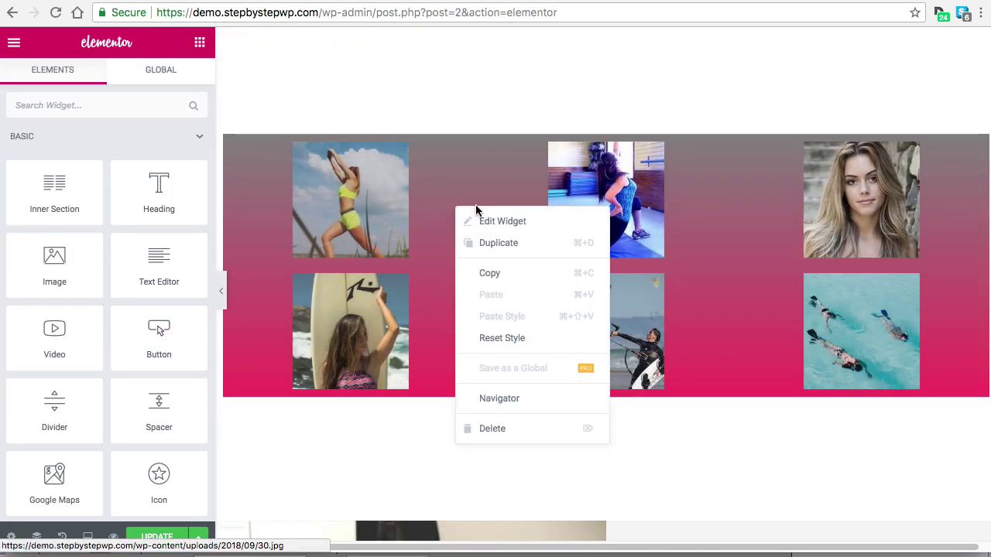
left_click(488, 224)
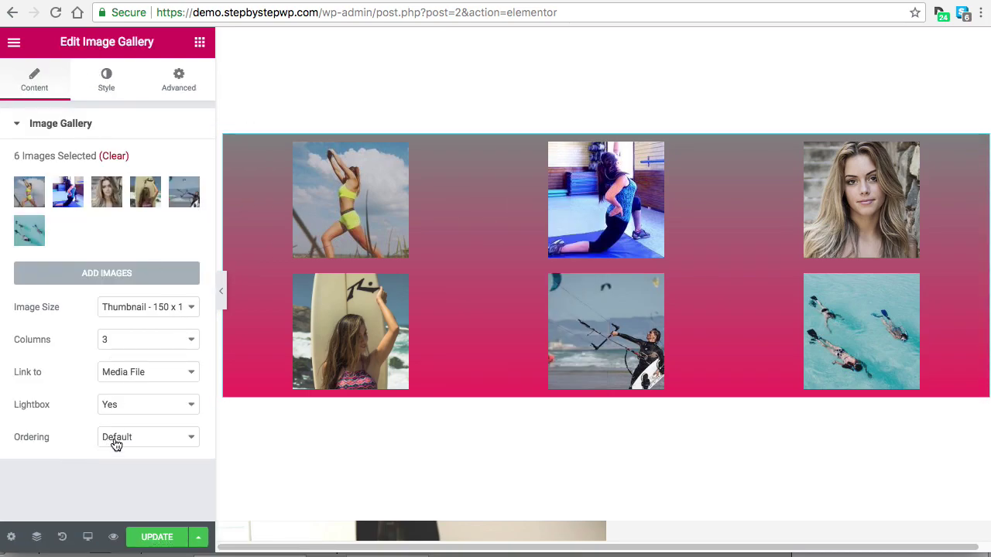
left_click(161, 534)
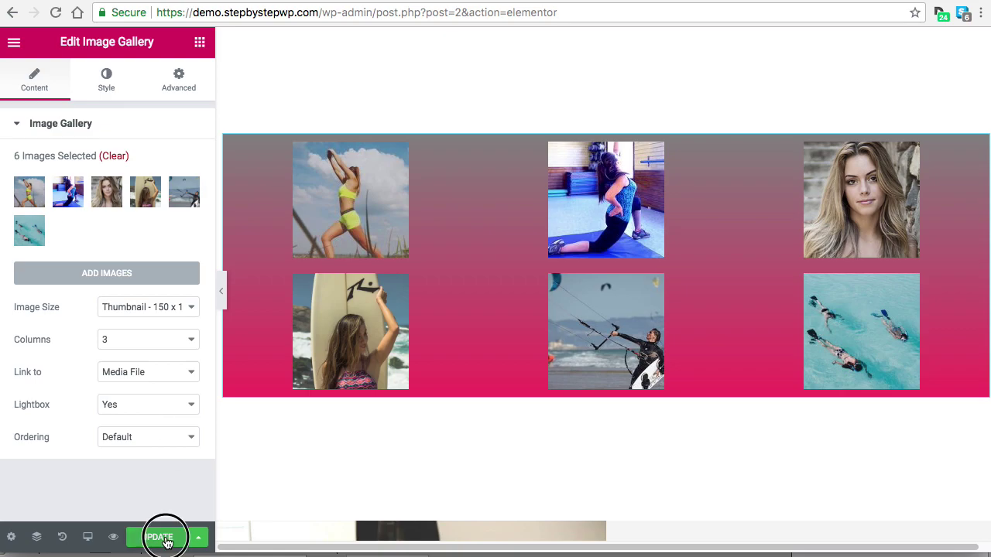
- Place an Image Box widget between the "Practice makes perfect" heading and its paragraph
scroll(715, 433, "down", 3)
scroll(713, 422, "down", 1)
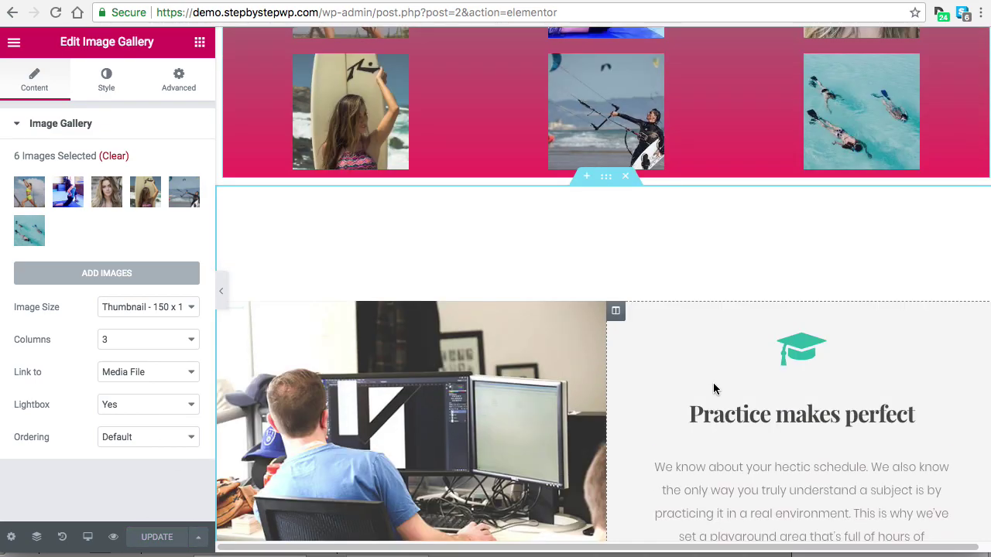
scroll(743, 414, "down", 3)
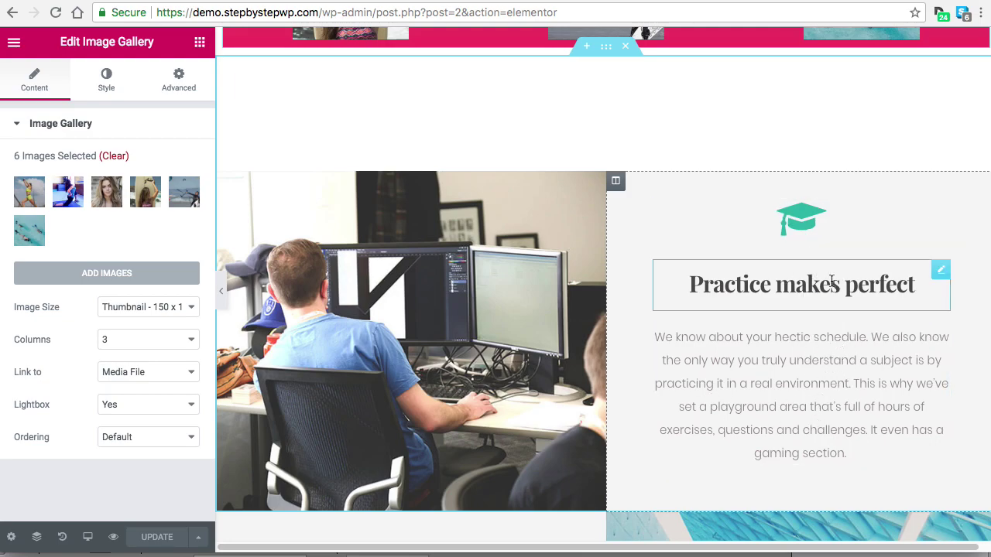
left_click(199, 42)
scroll(98, 271, "down", 5)
left_click_drag(77, 294, 797, 310)
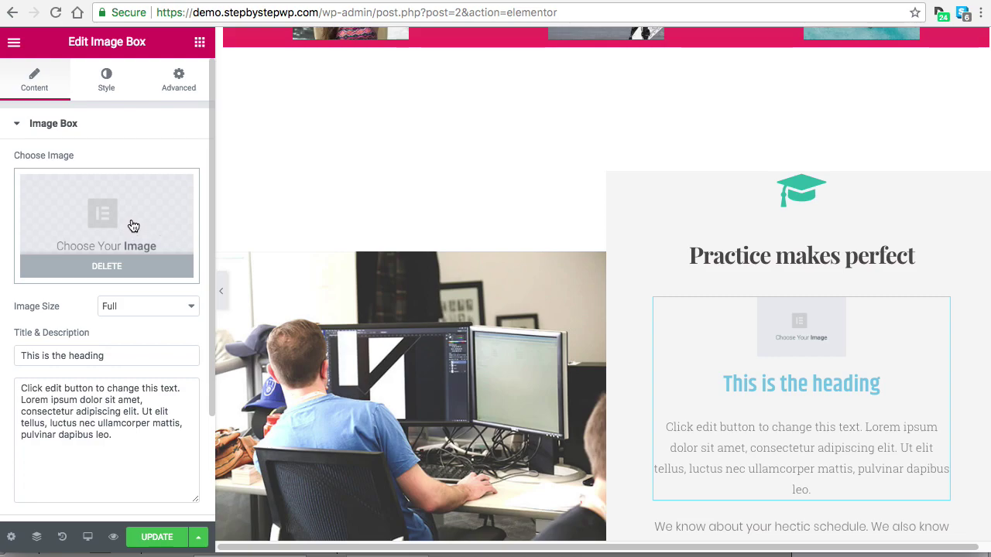
- Insert the portrait 1.jpg from the media library as the new image box's image
left_click(101, 220)
scroll(420, 309, "down", 3)
left_click(586, 334)
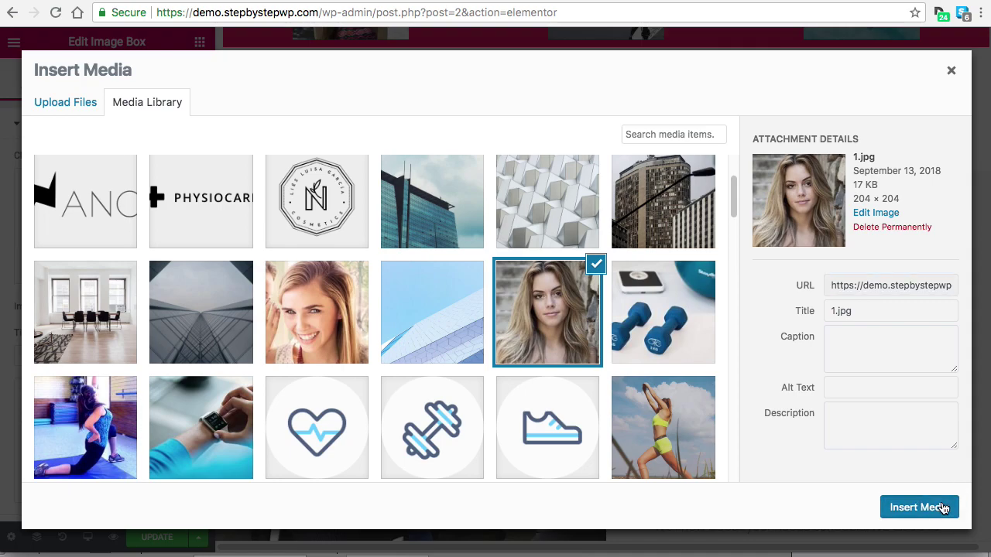
left_click(941, 507)
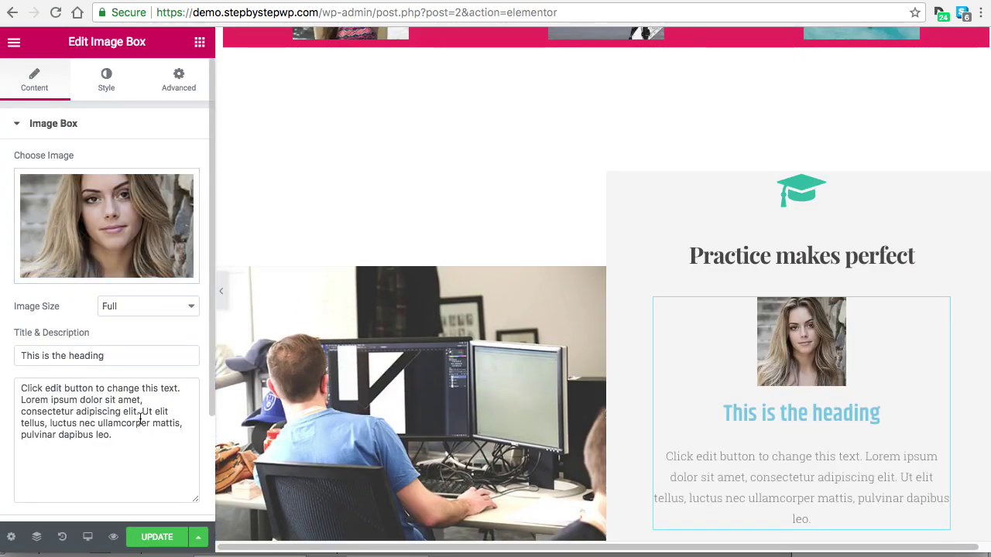
- Set the image box's Image Position to Left so the picture sits beside its heading and text
scroll(140, 418, "down", 3)
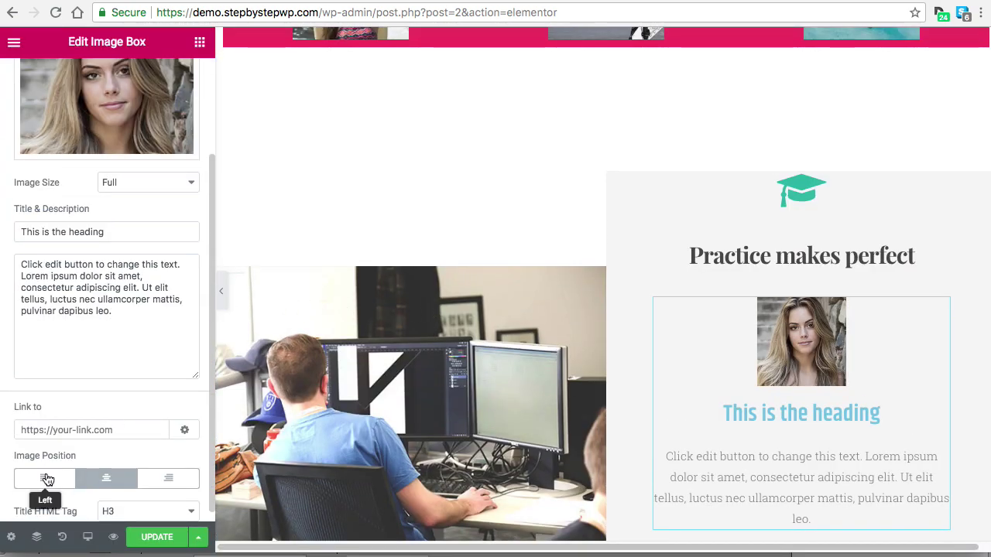
left_click(45, 478)
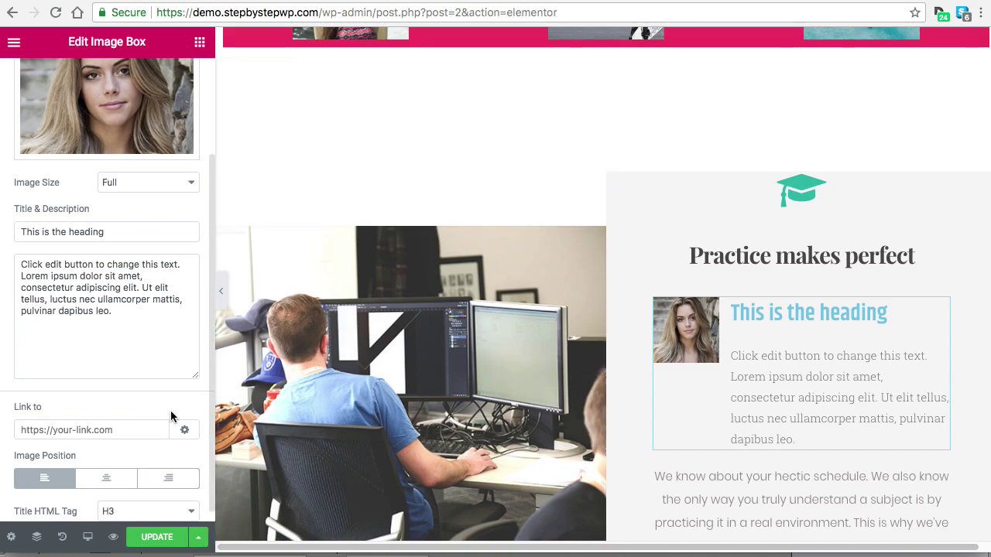
scroll(270, 358, "up", 1)
scroll(270, 358, "up", 3)
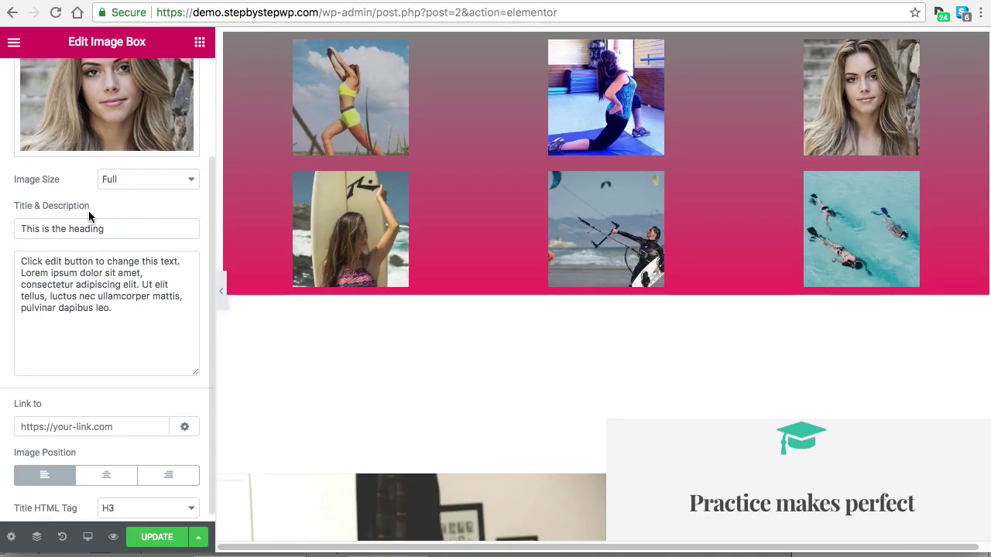
- Set the image box's Image Size to Thumbnail - 150 x 150 and check the portrait beside its heading
scroll(88, 214, "up", 2)
left_click(124, 306)
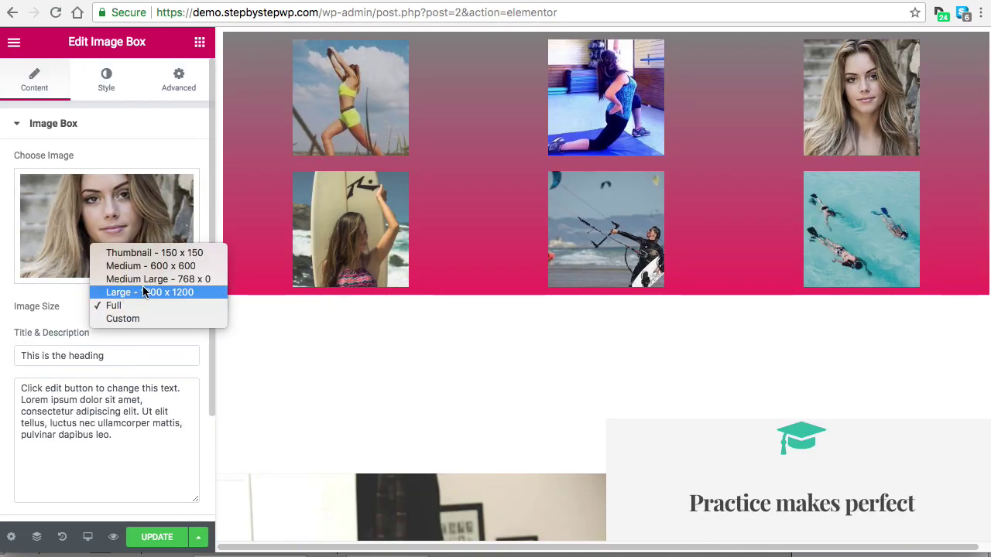
left_click(137, 252)
scroll(801, 358, "down", 3)
scroll(802, 358, "down", 6)
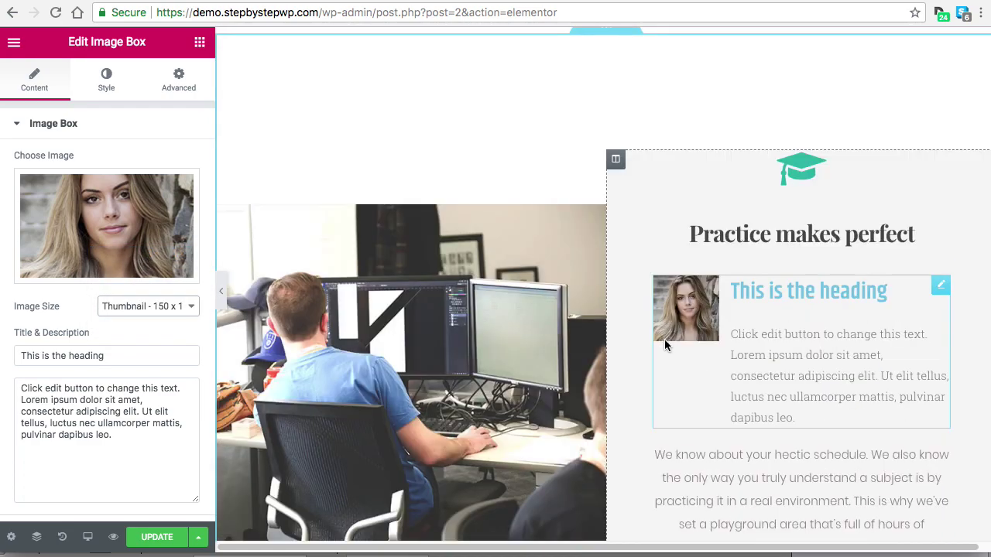
left_click(132, 307)
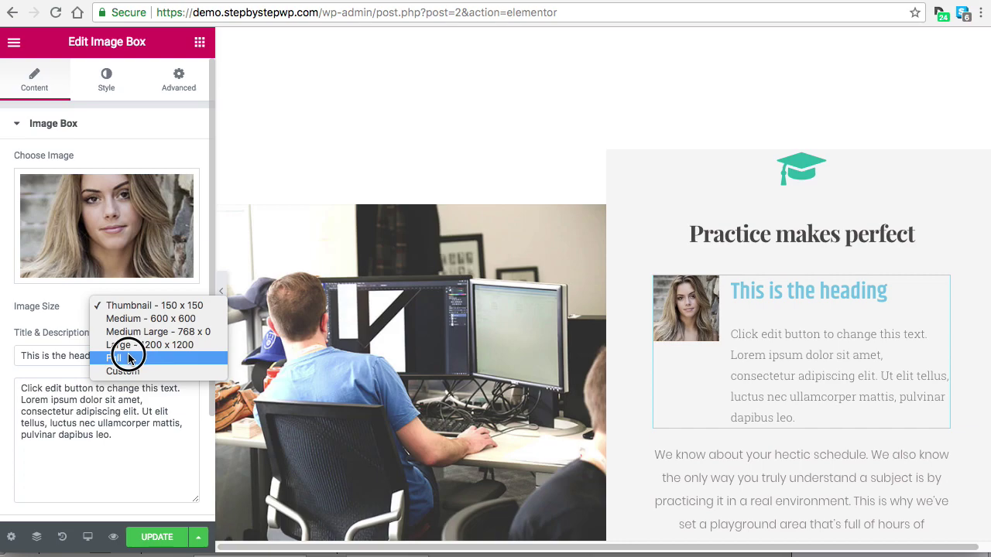
left_click(73, 314)
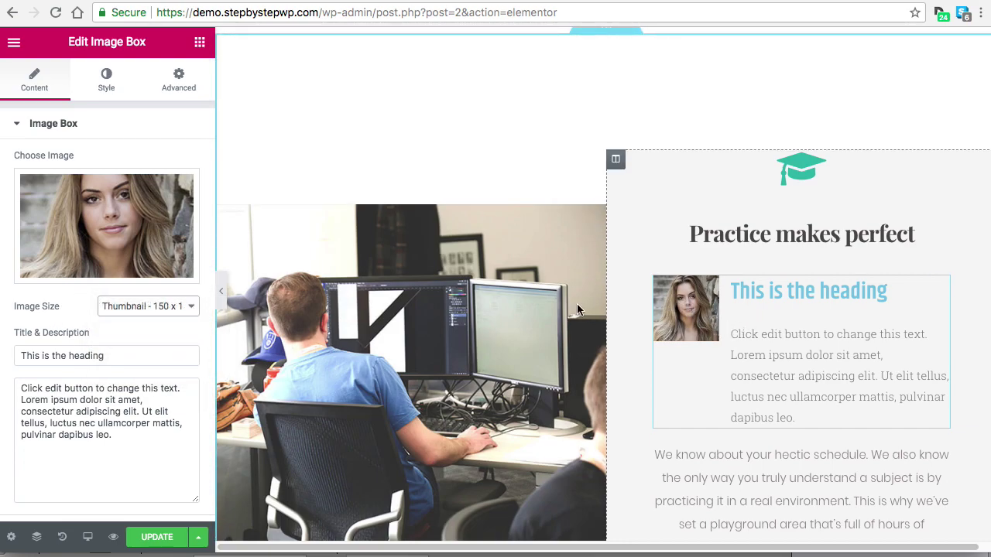
- Preview the image box with the editing panel hidden, and set its Image Size to Medium - 600 x 600
left_click(222, 292)
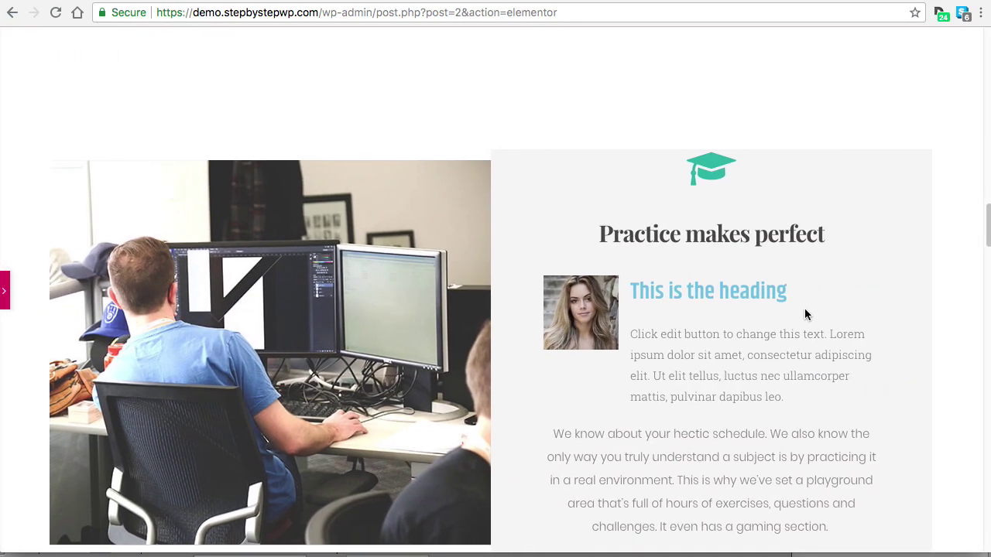
left_click(4, 291)
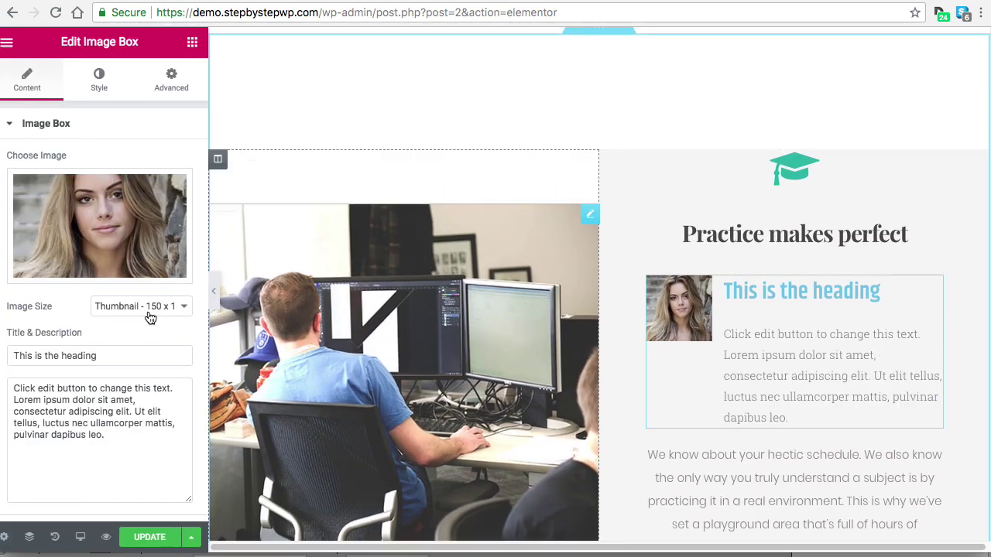
left_click(159, 306)
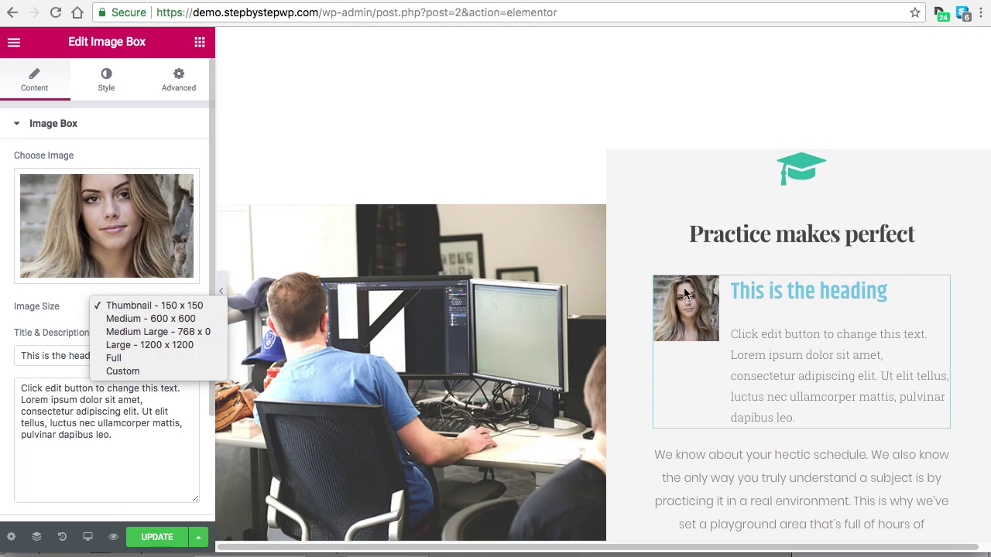
left_click(130, 318)
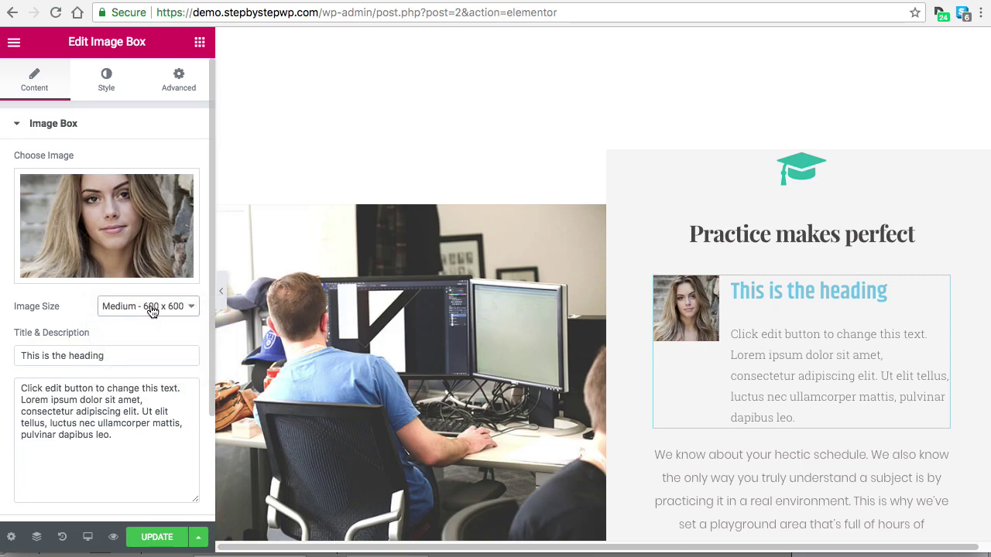
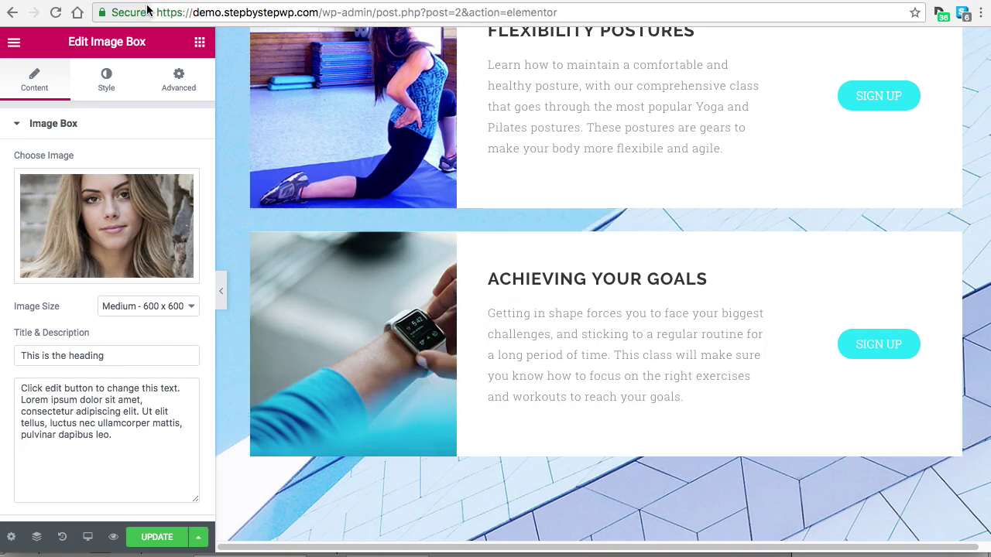
- Open the background style settings of the watch image column beside "Achieving Your Goals"
left_click(363, 345)
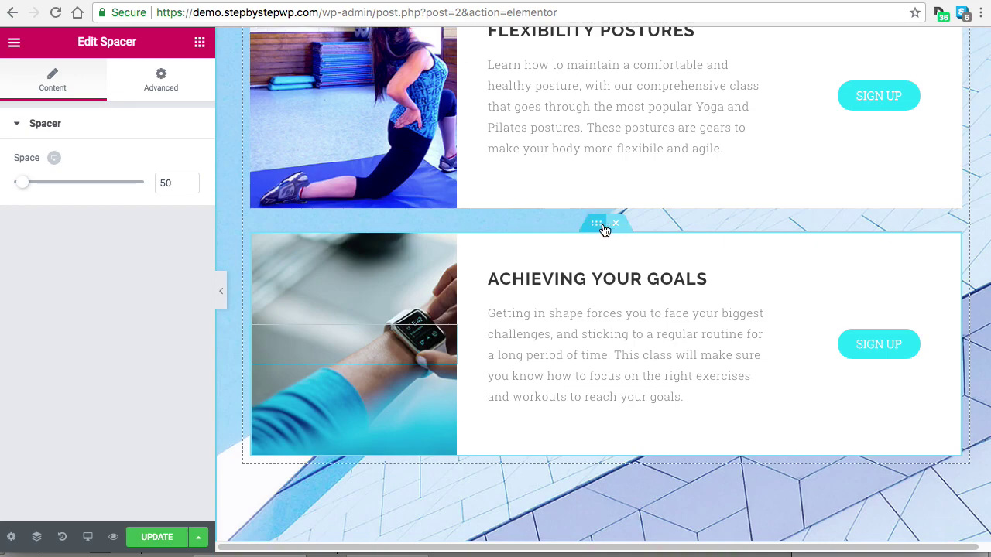
right_click(260, 245)
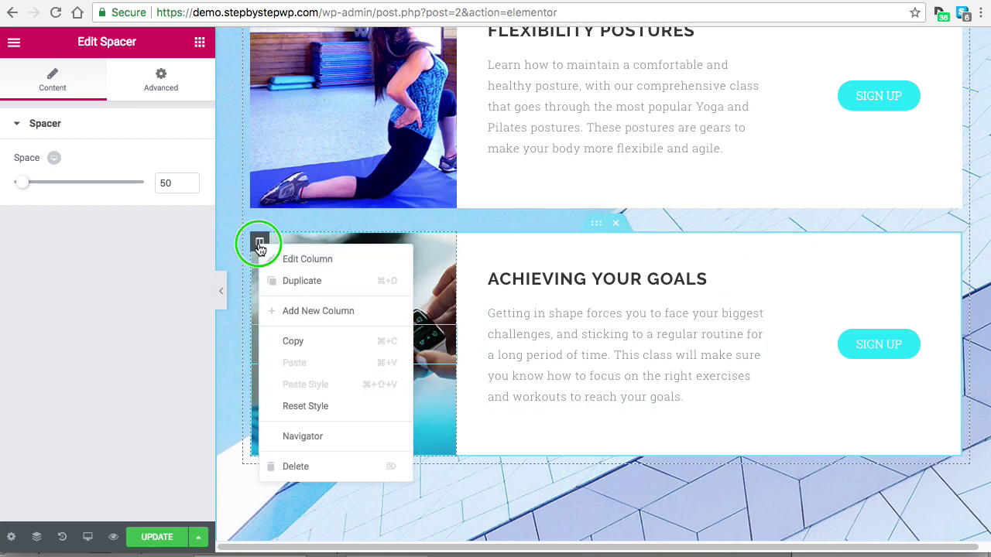
left_click(302, 259)
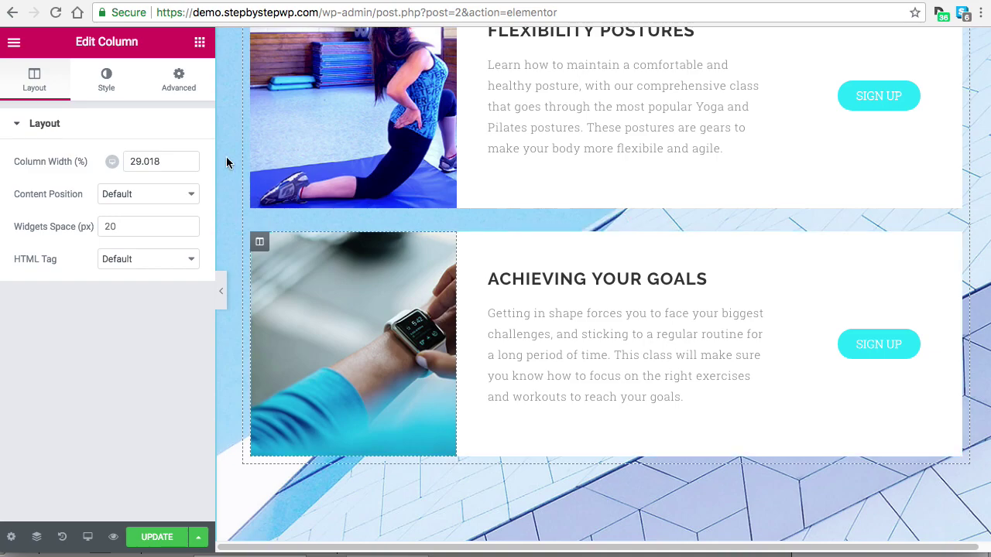
left_click(105, 82)
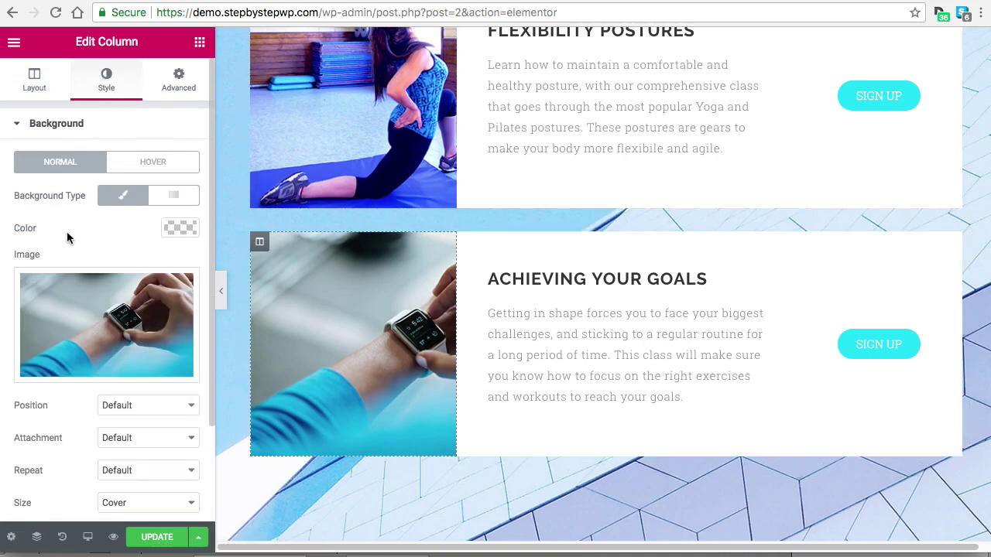
left_click(111, 195)
left_click(112, 195)
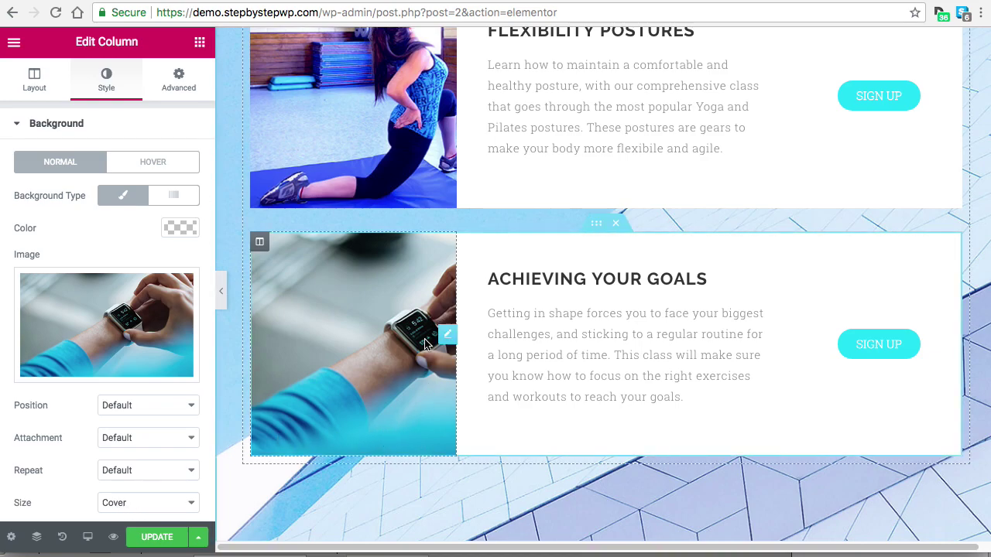
- Examine the column images and the section background across the Featured Classes rows, continuing down towards the pricing plans
scroll(537, 383, "up", 3)
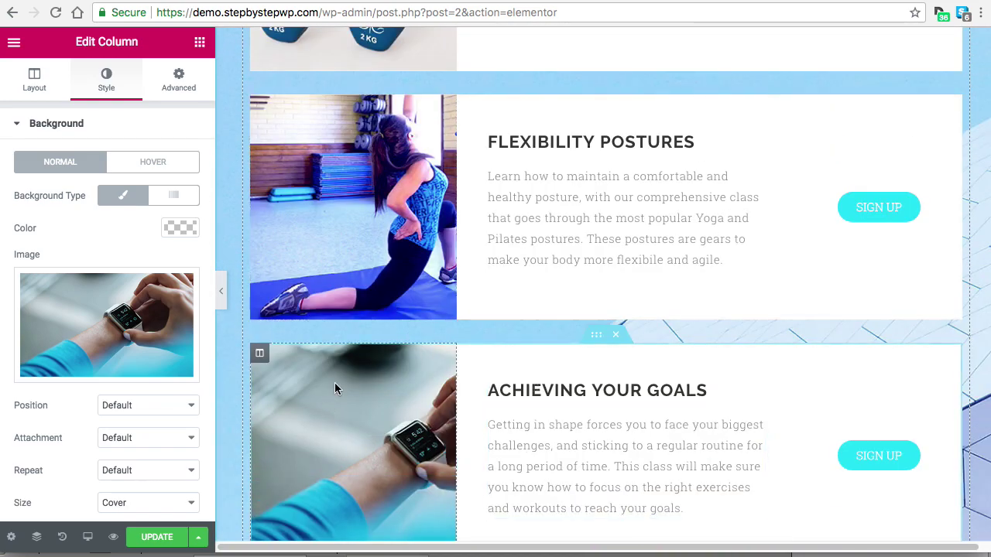
scroll(476, 488, "down", 3)
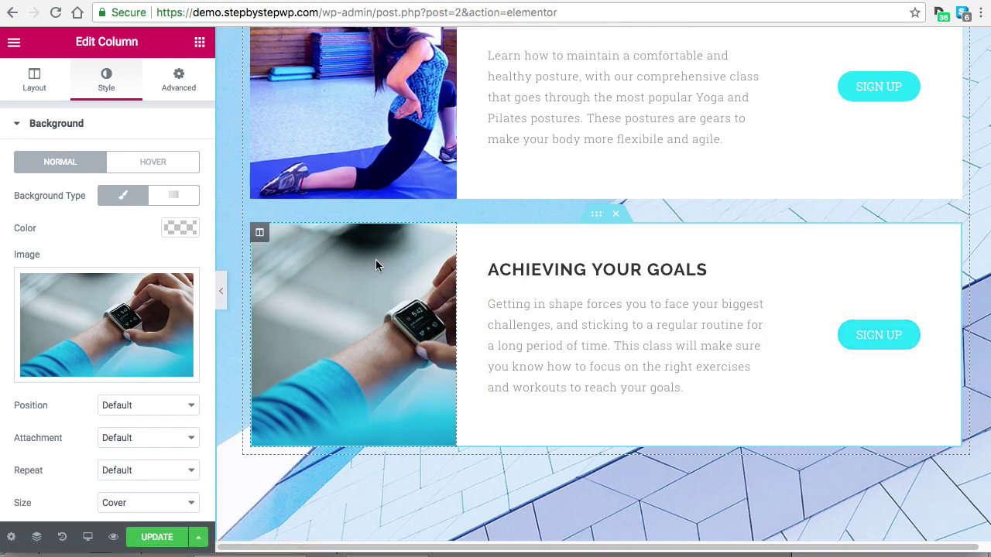
scroll(534, 379, "up", 3)
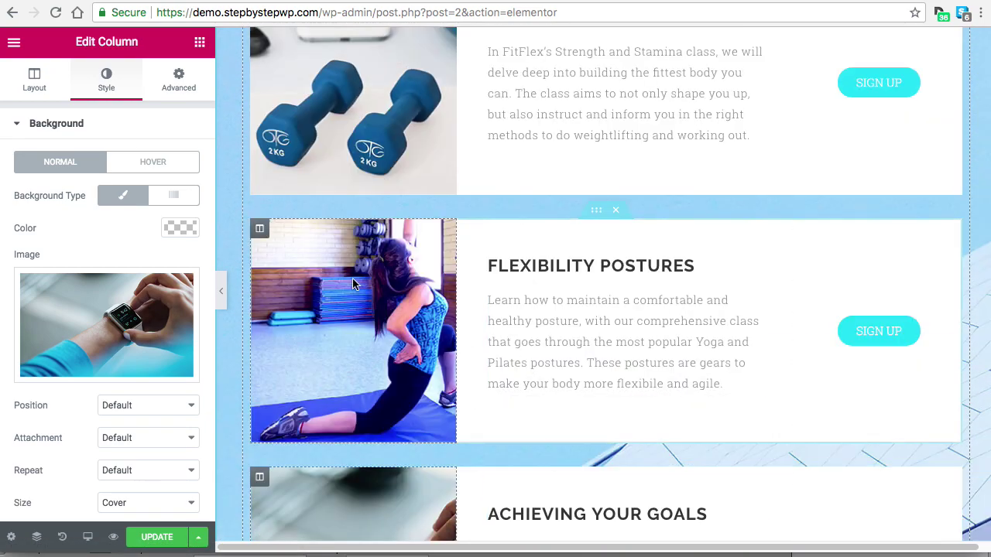
scroll(677, 317, "up", 5)
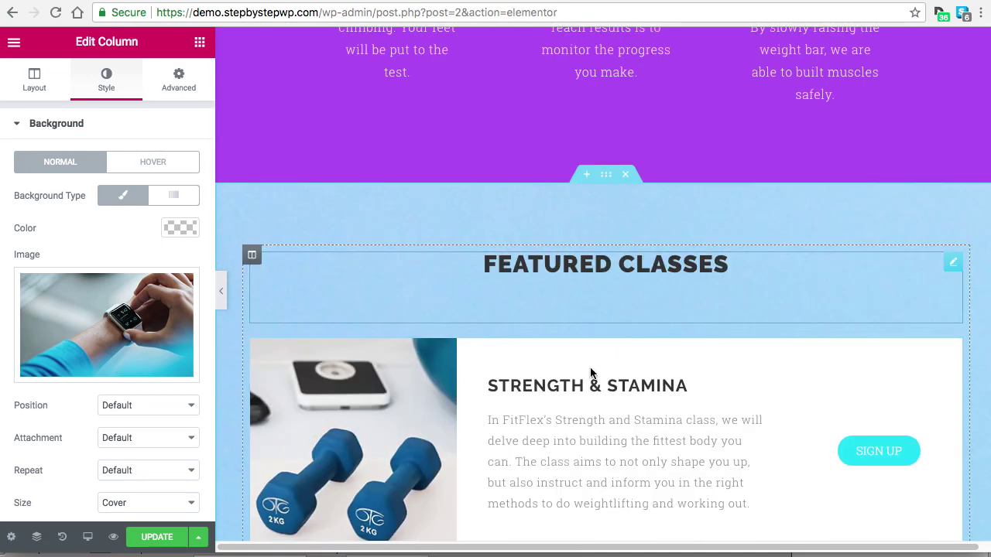
scroll(745, 389, "down", 5)
scroll(766, 391, "down", 1)
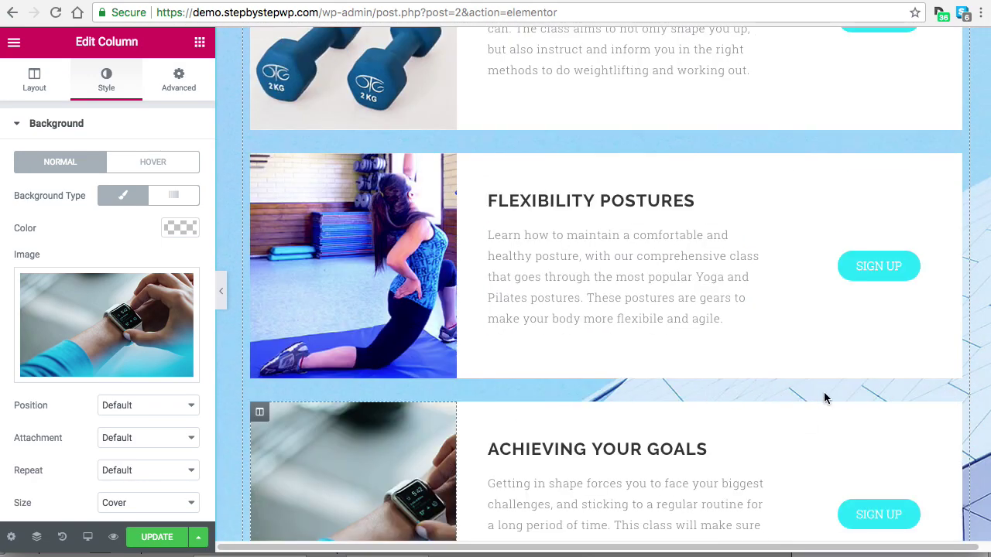
scroll(824, 397, "down", 4)
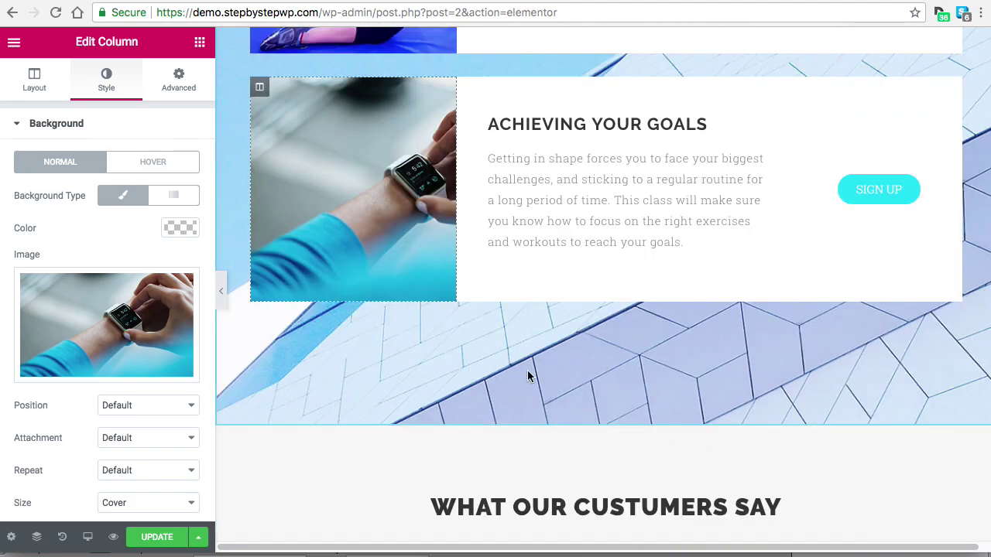
scroll(851, 379, "up", 11)
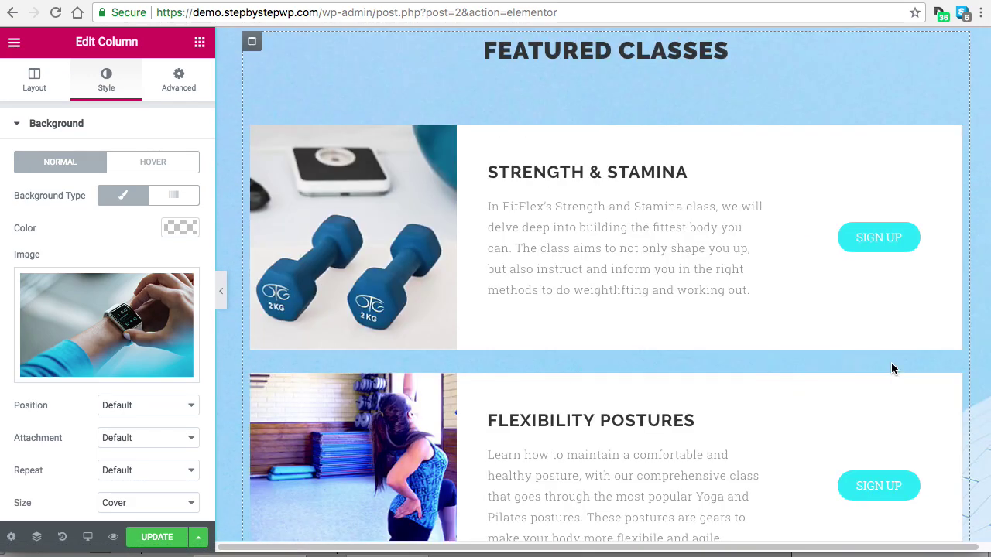
scroll(608, 322, "down", 15)
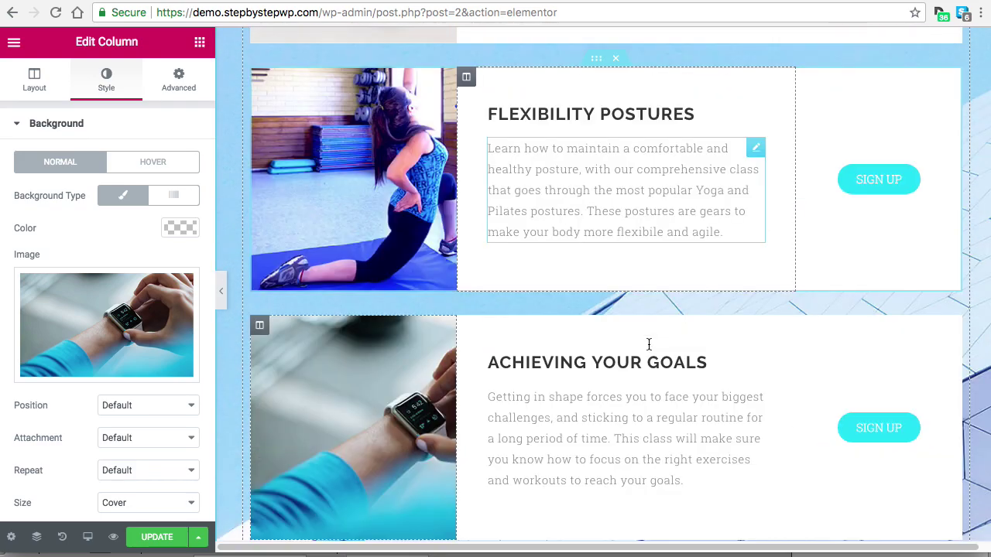
scroll(648, 356, "down", 3)
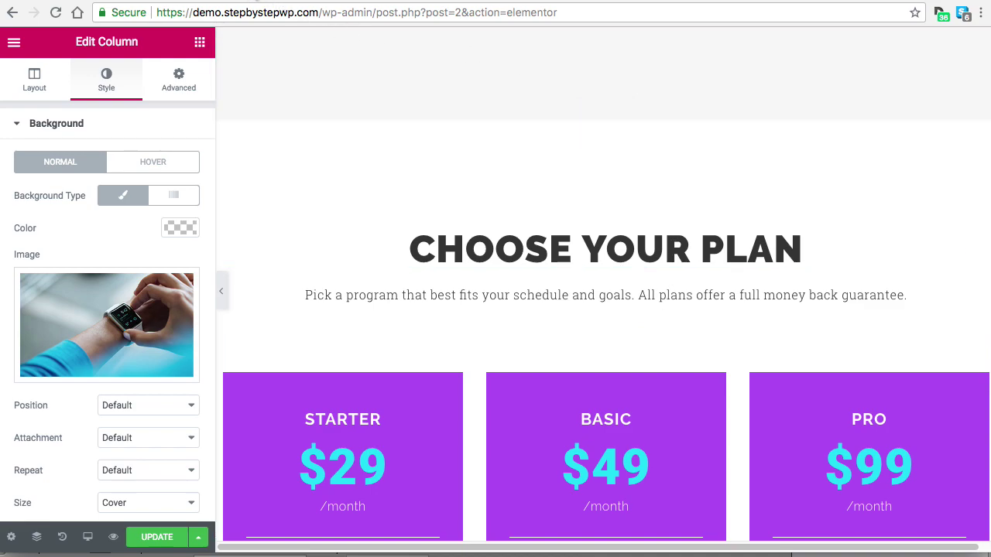
- Open stepbystepwp.com in a new browser tab and examine the hero background image on its home page
key("super+t")
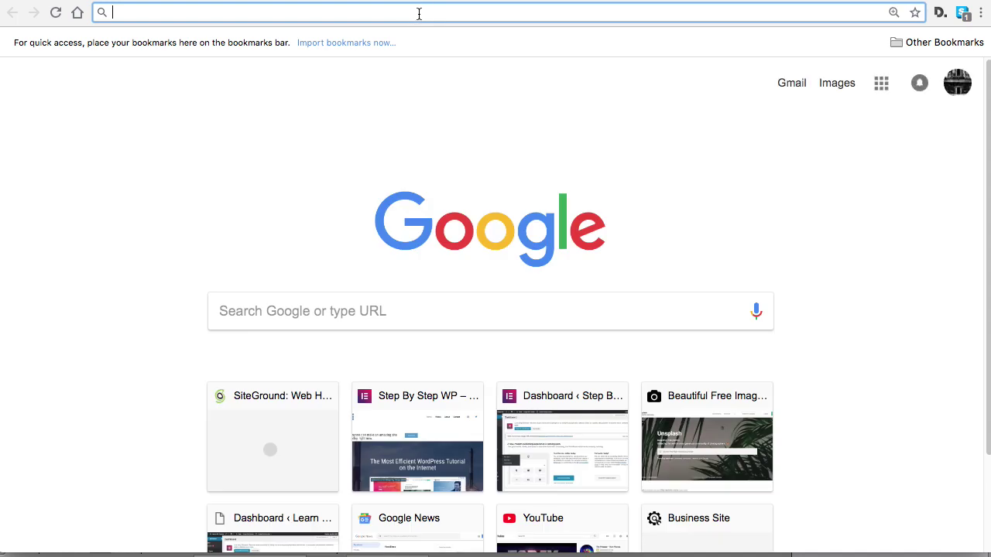
type("stepby")
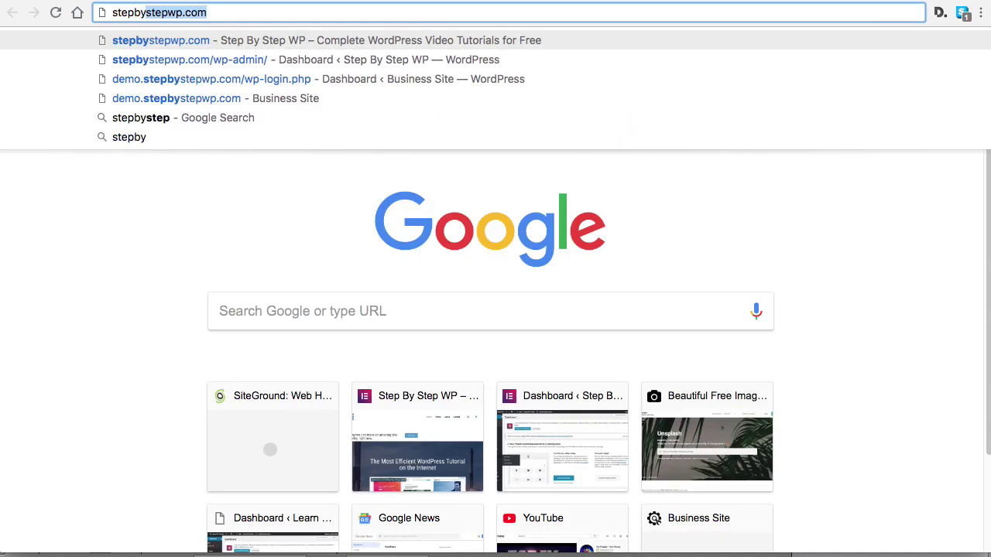
type("stepwp.com")
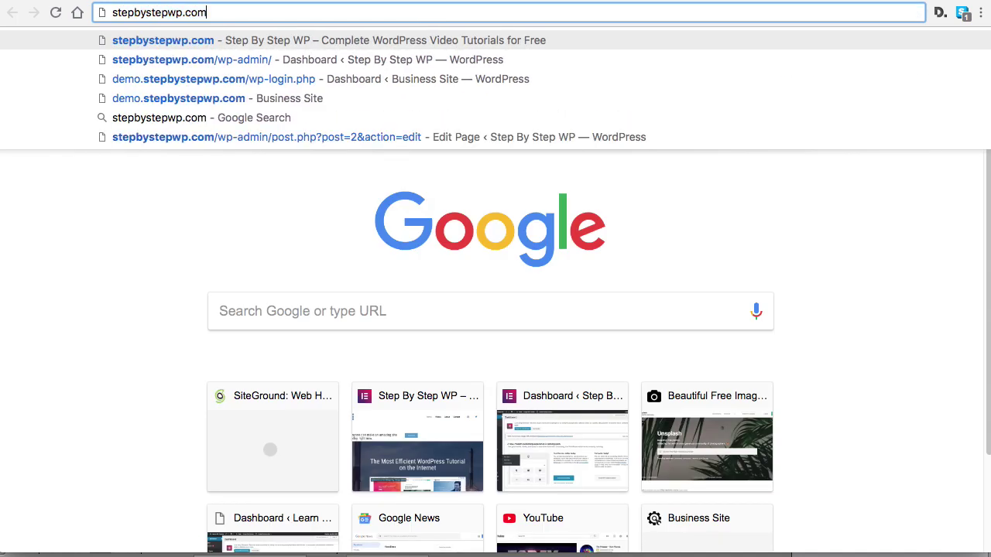
key("Return")
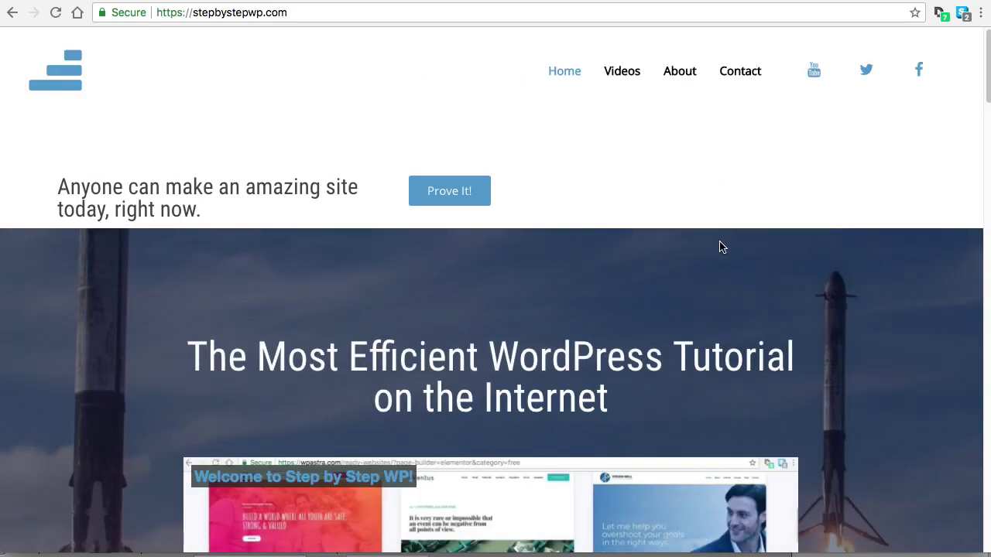
scroll(640, 239, "down", 5)
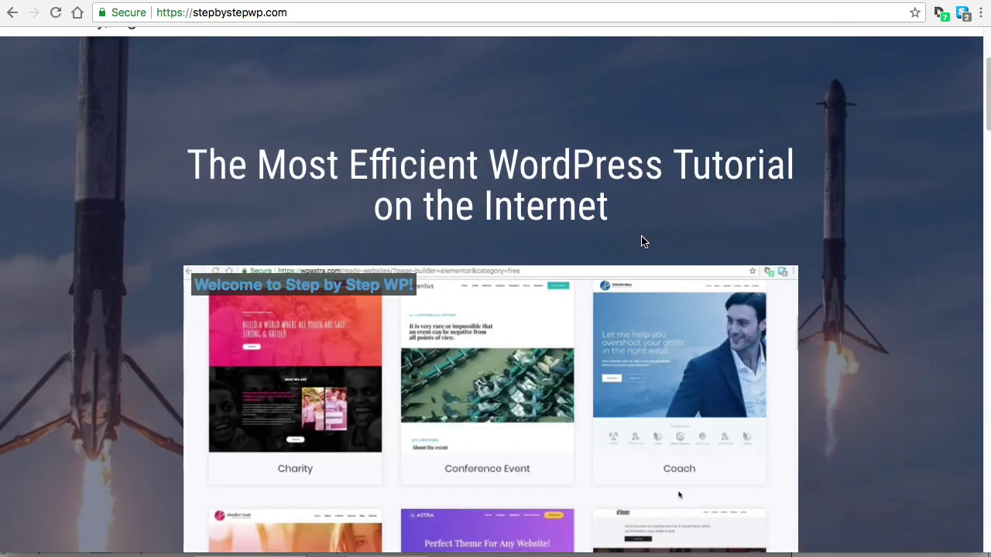
scroll(642, 241, "up", 5)
- View the header background image on the site's Videos page and return to the Home page
left_click(622, 70)
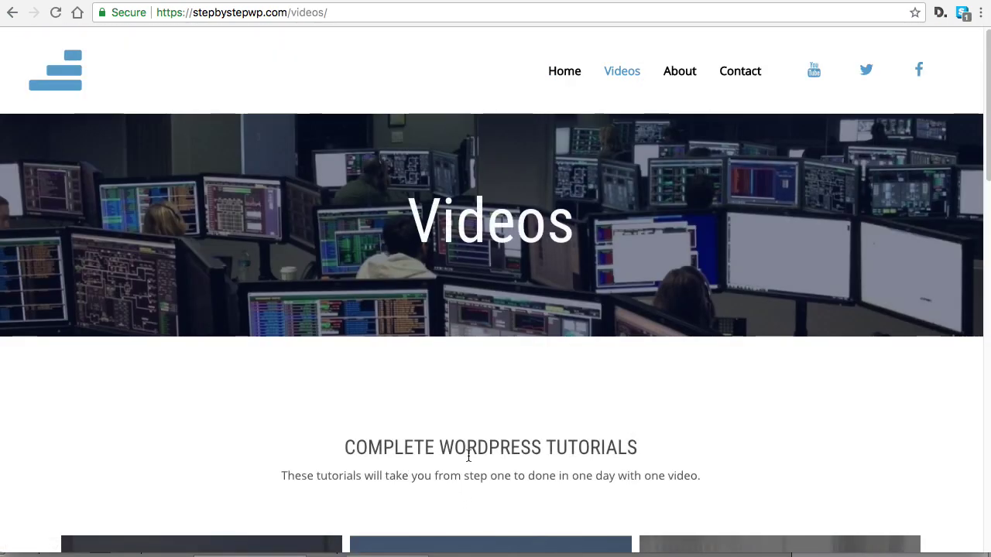
scroll(629, 430, "down", 1)
scroll(689, 368, "up", 1)
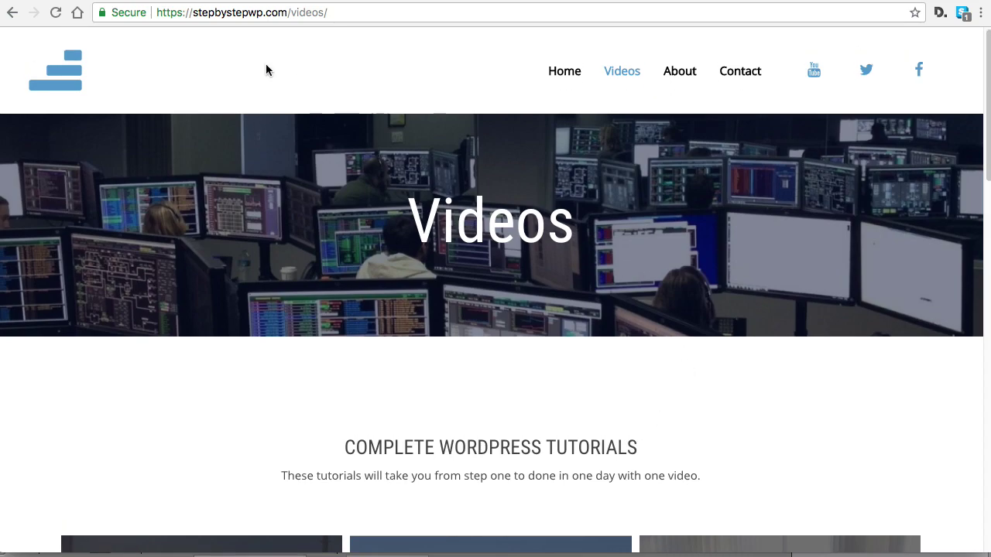
left_click(565, 73)
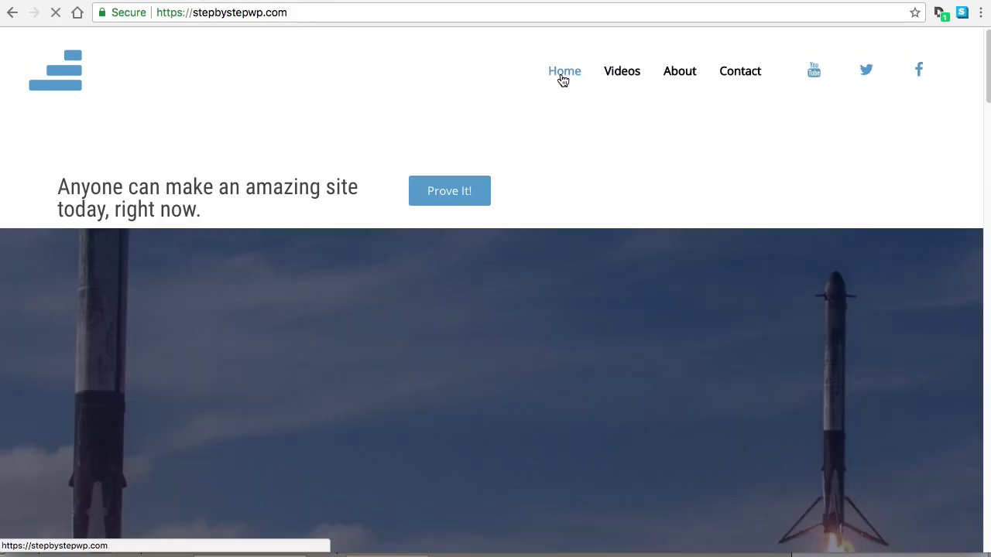